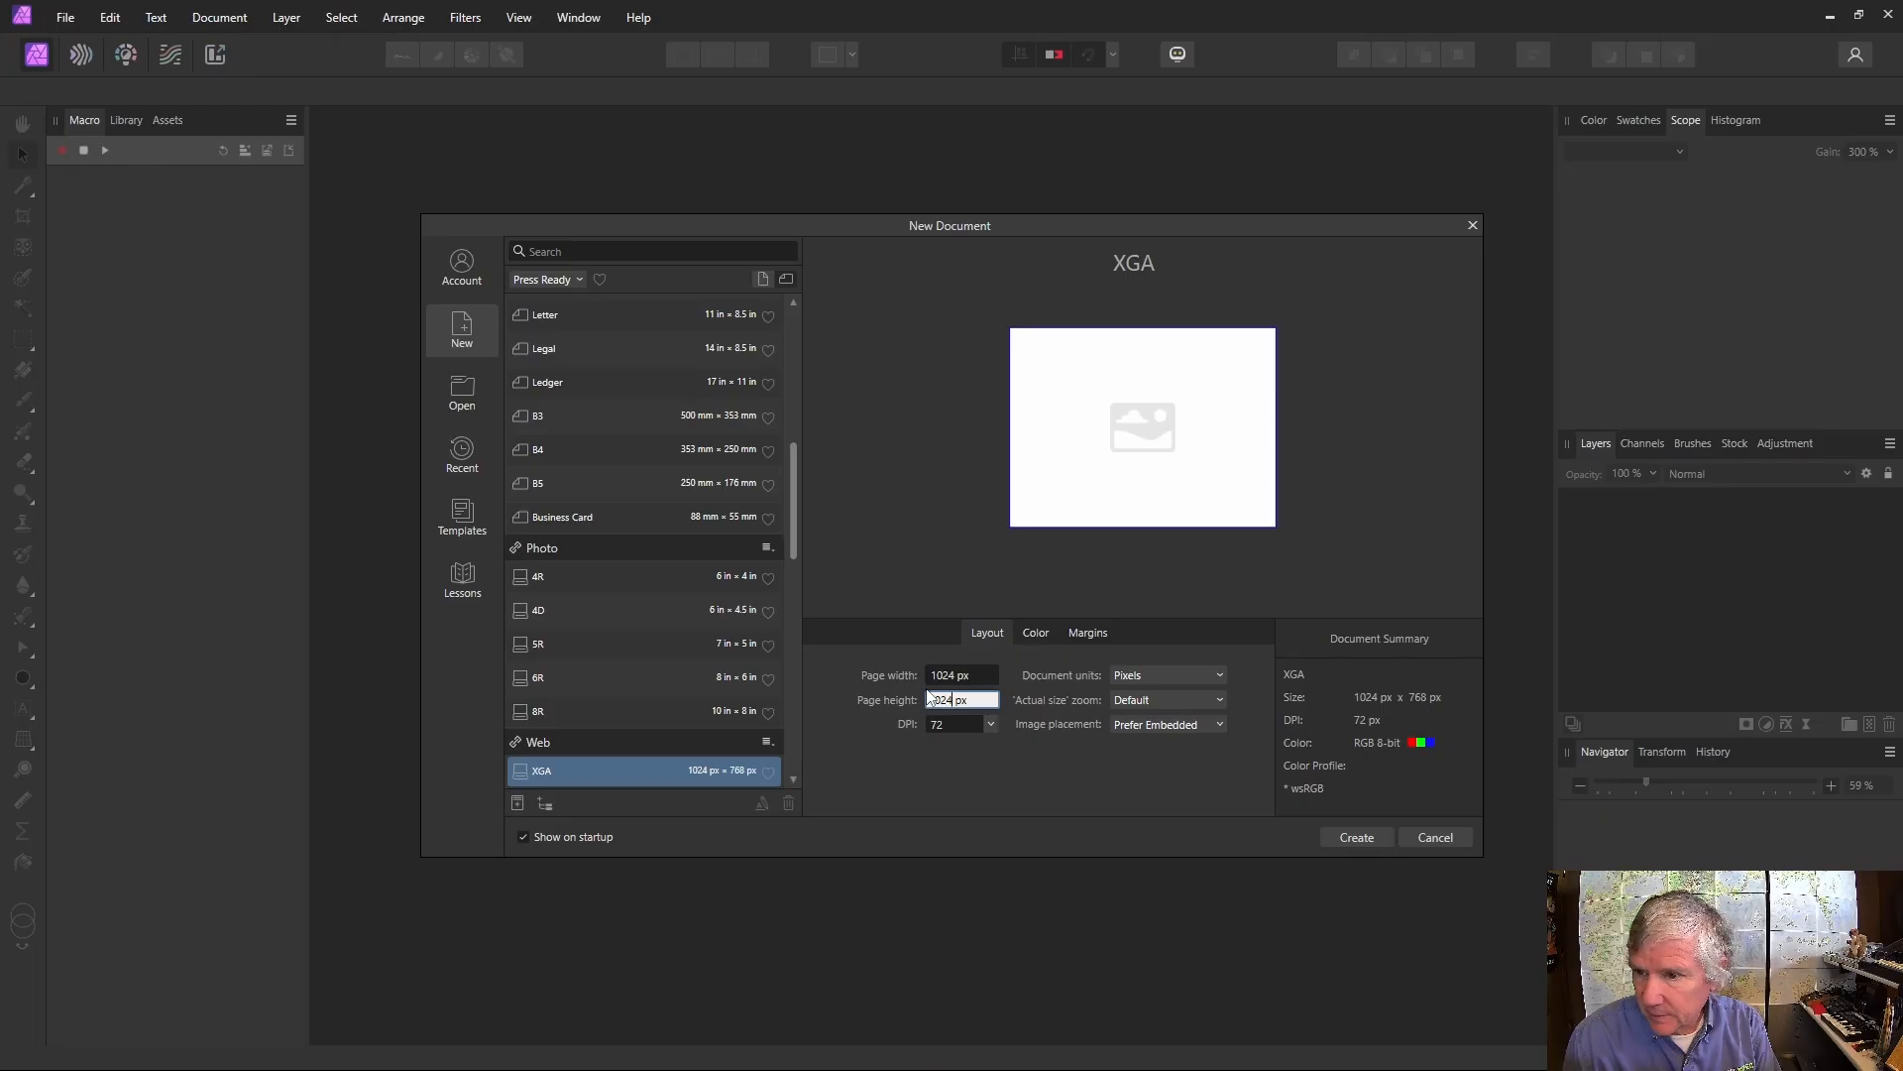
Create the 1024 × 1024 px document and flood fill the whole canvas with black
left_click(1354, 837)
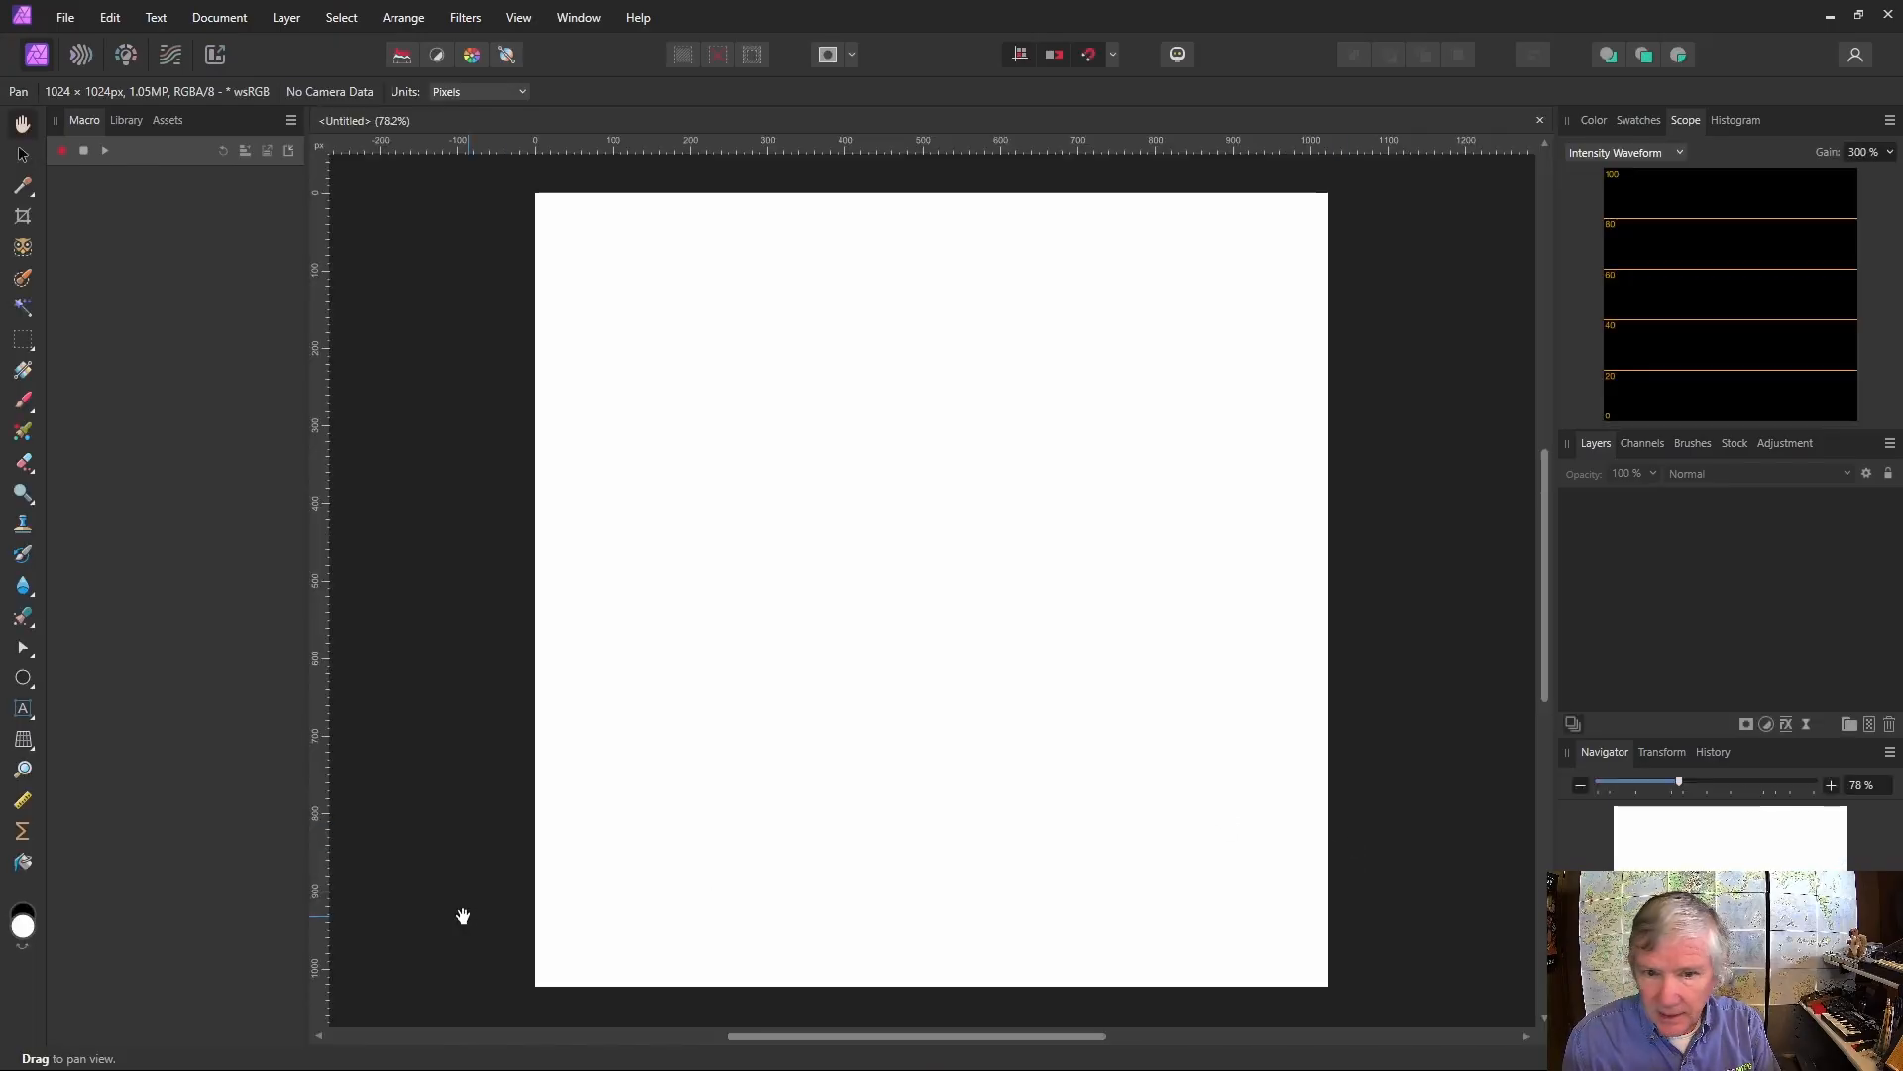
left_click(24, 909)
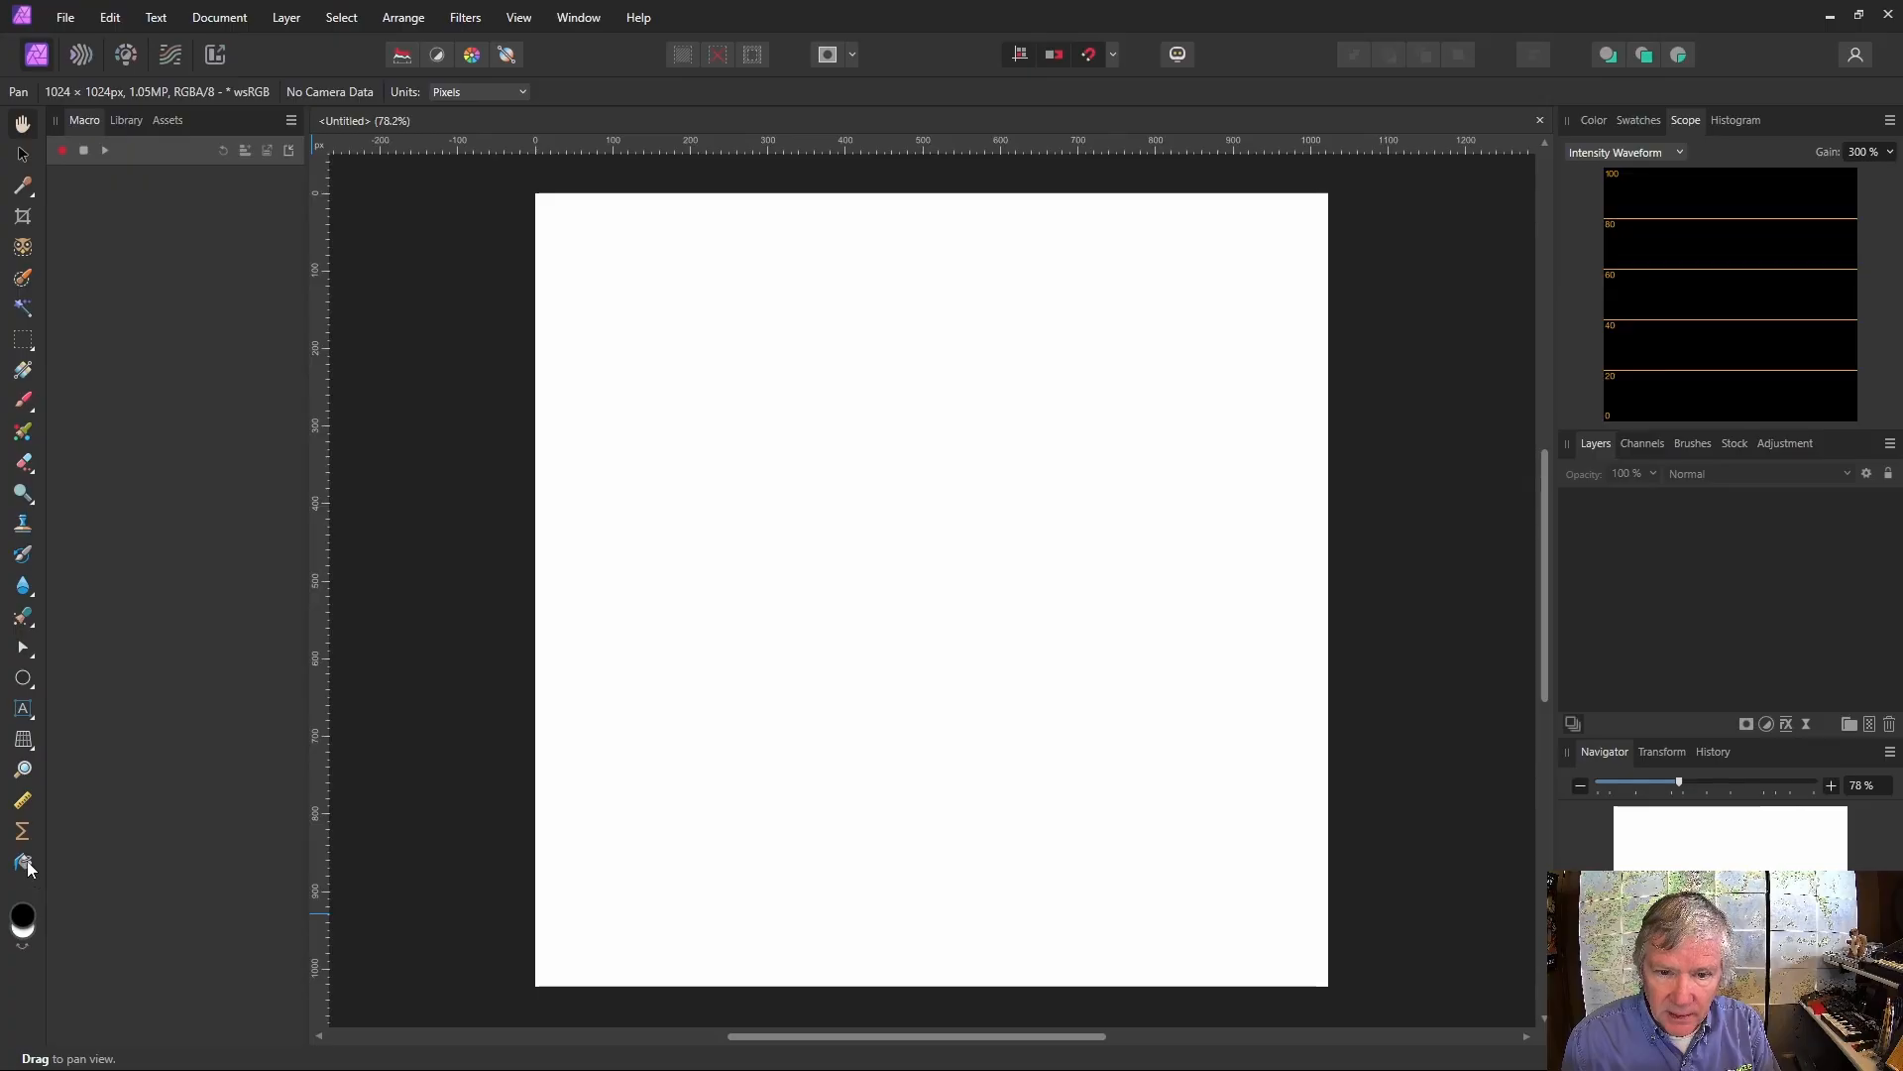
left_click(23, 862)
left_click(756, 781)
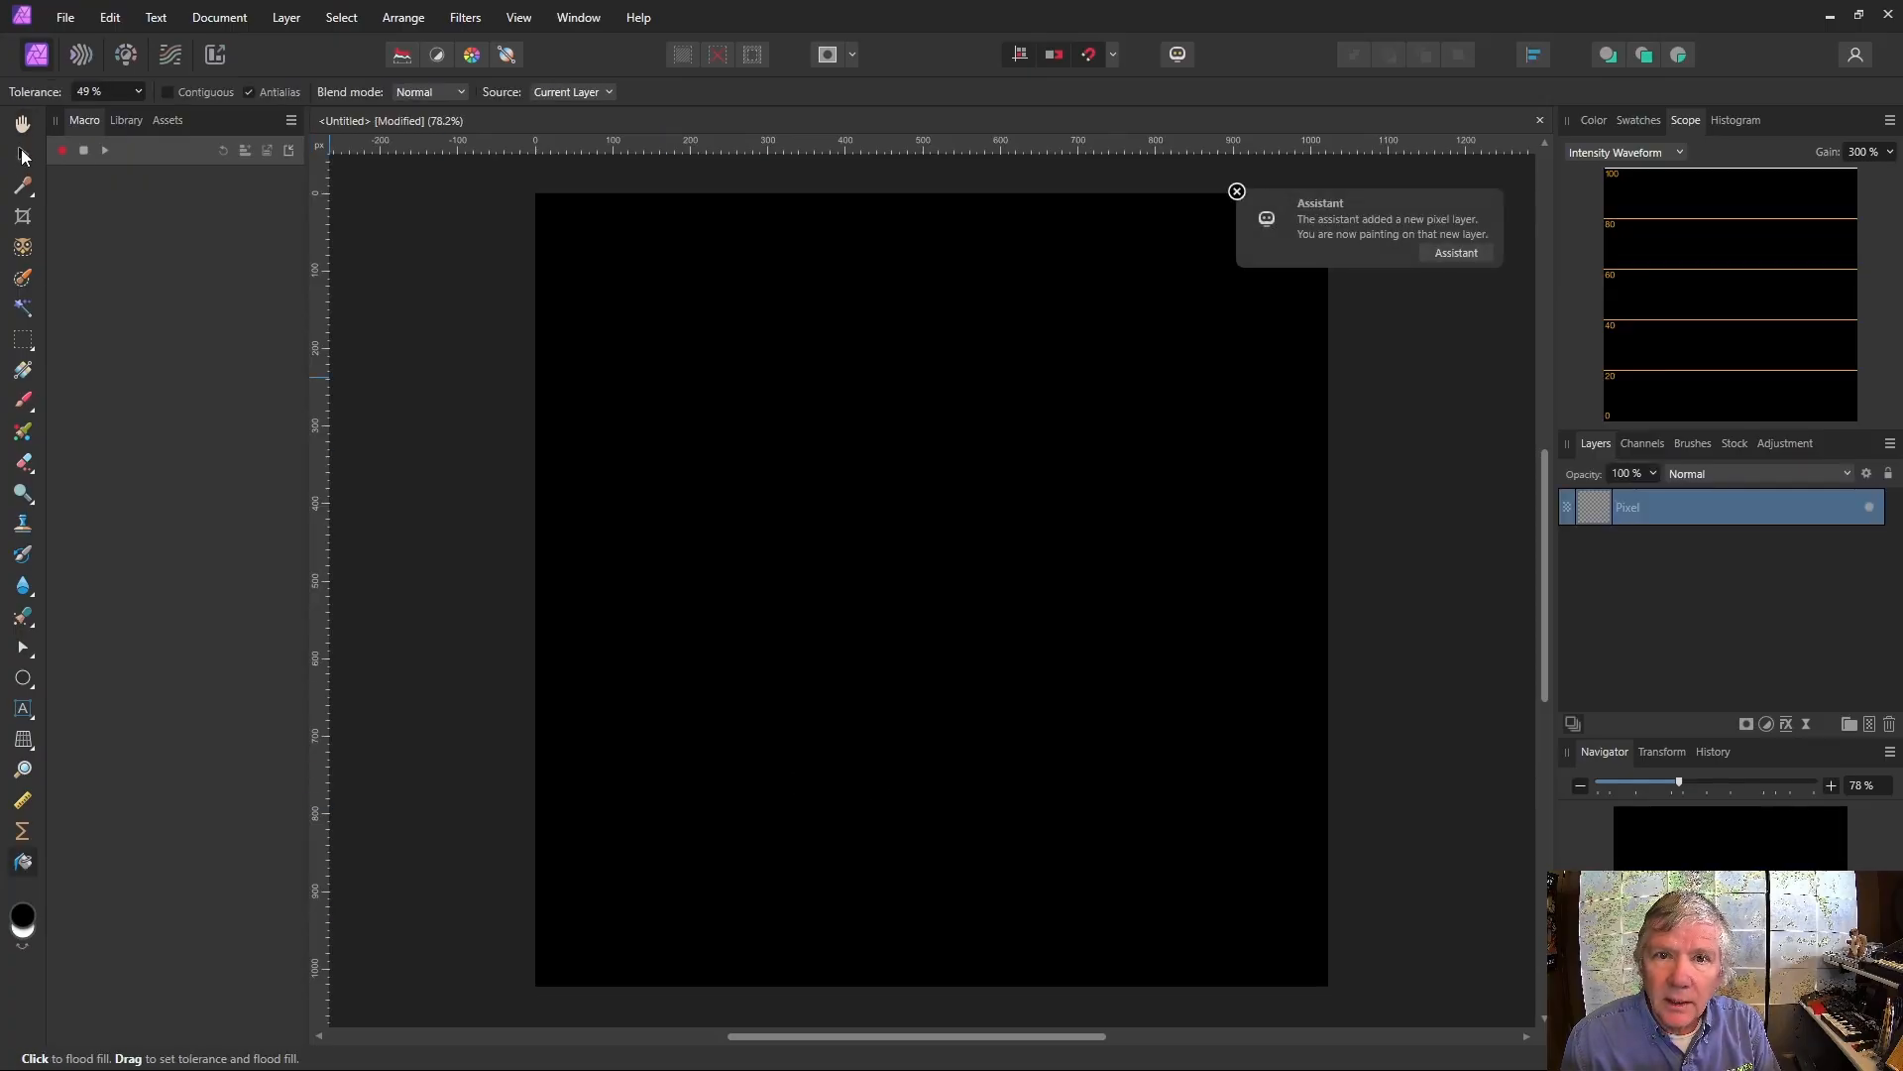
Add a live Procedural Texture filter to the black pixel layer, with one equation applied to the R, G and B channels
left_click(23, 154)
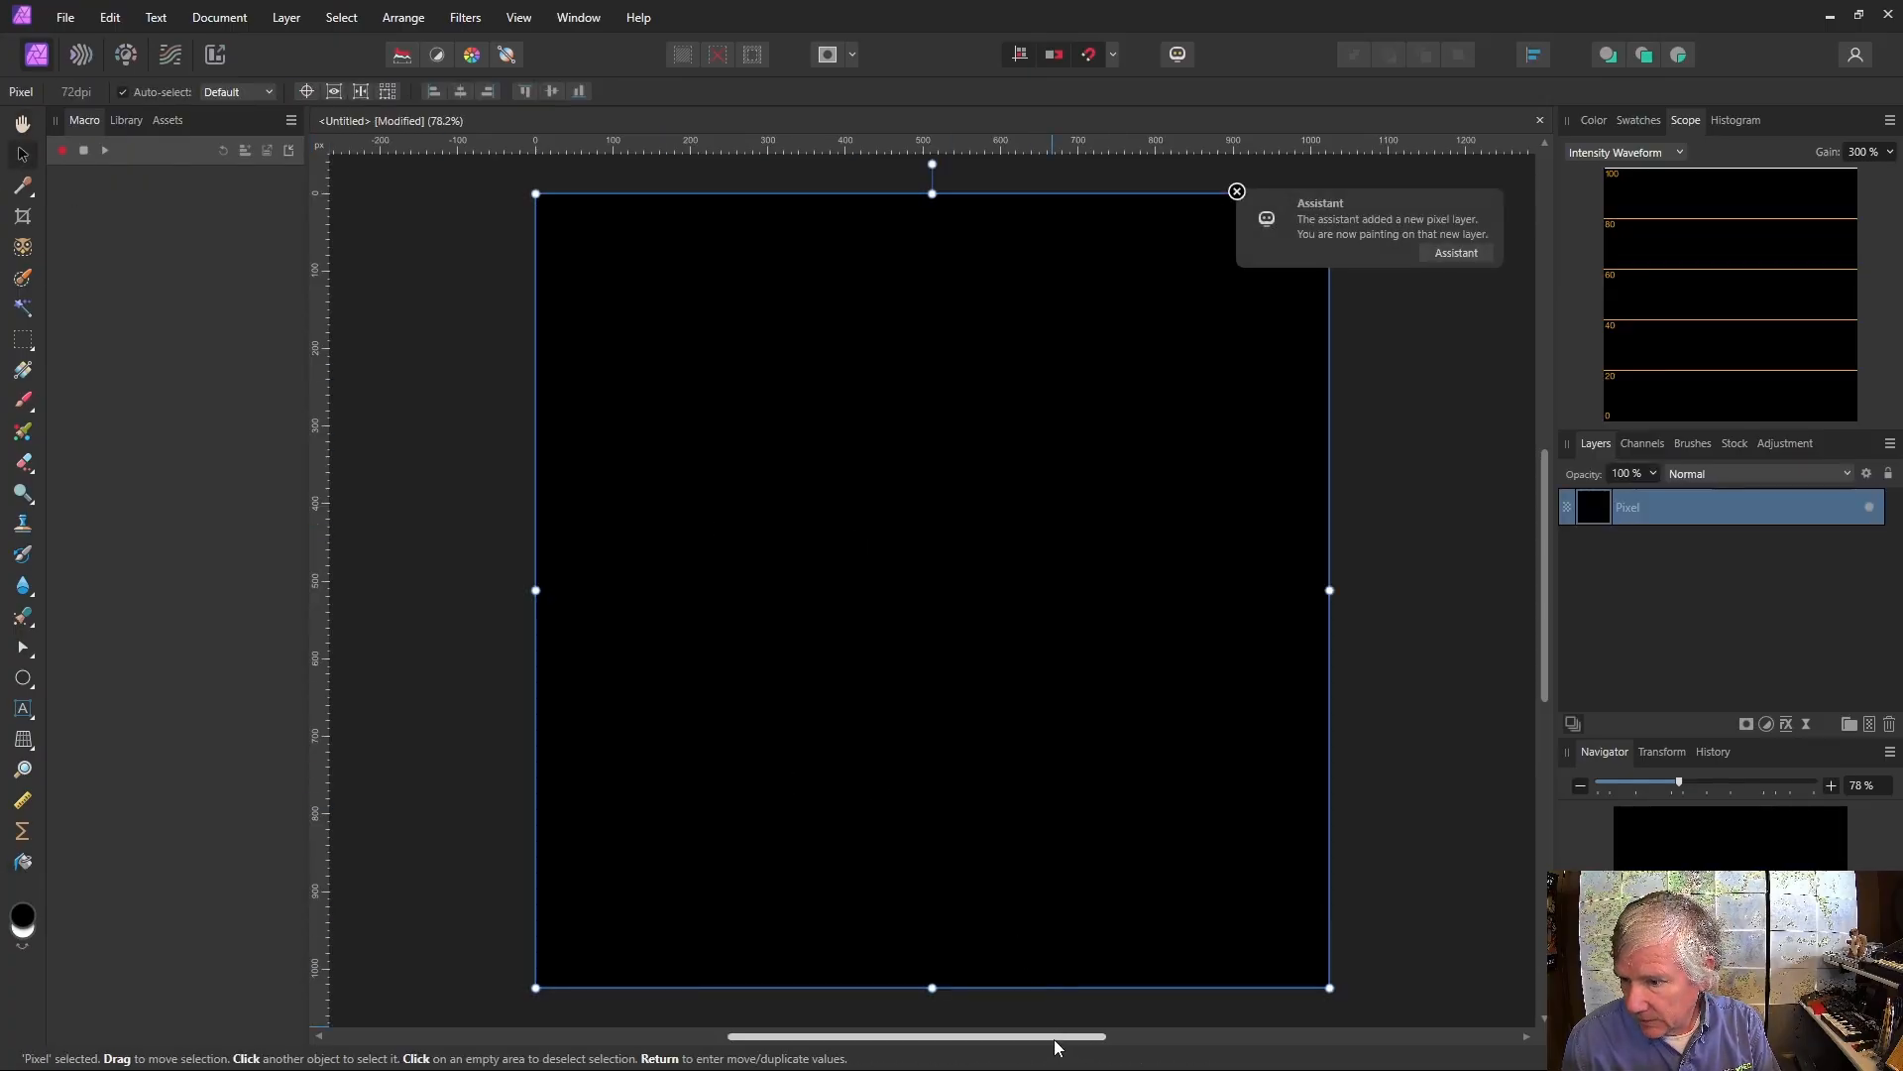
left_click_drag(1056, 1037, 977, 1037)
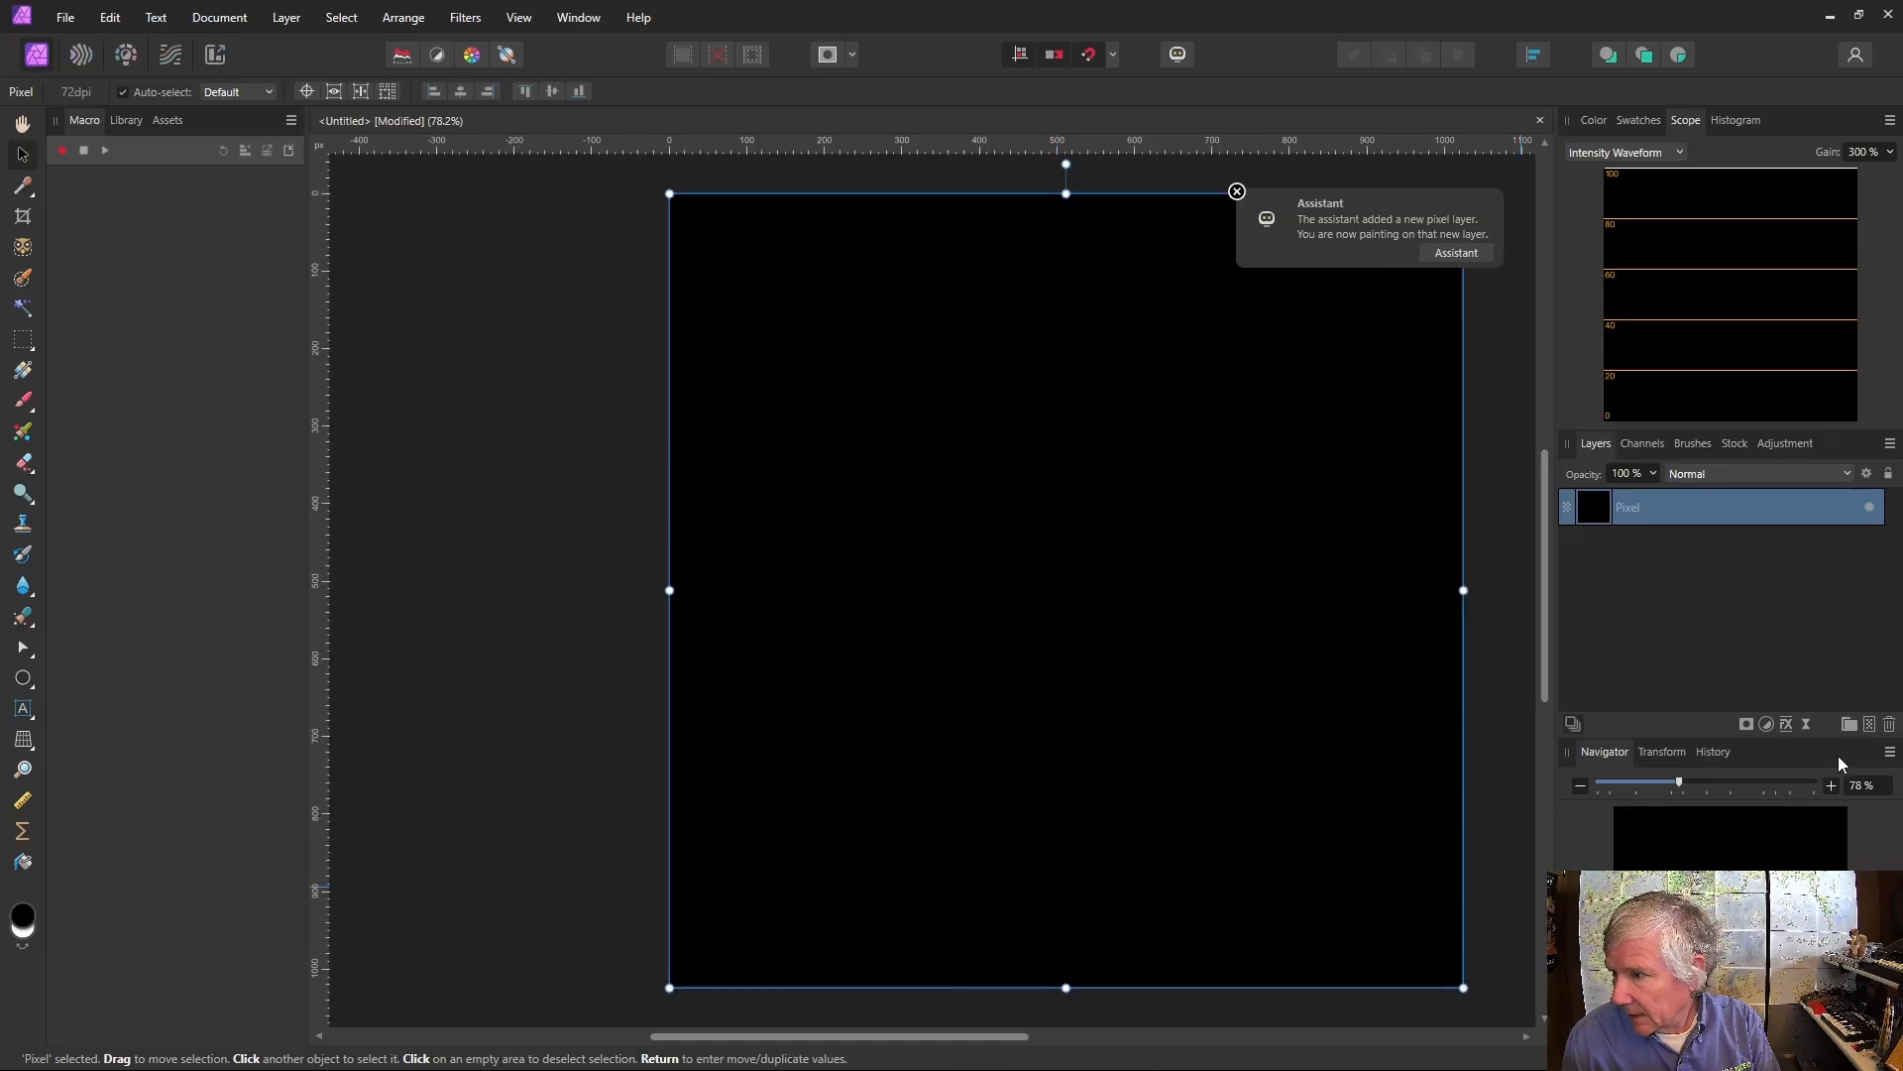
left_click(1806, 724)
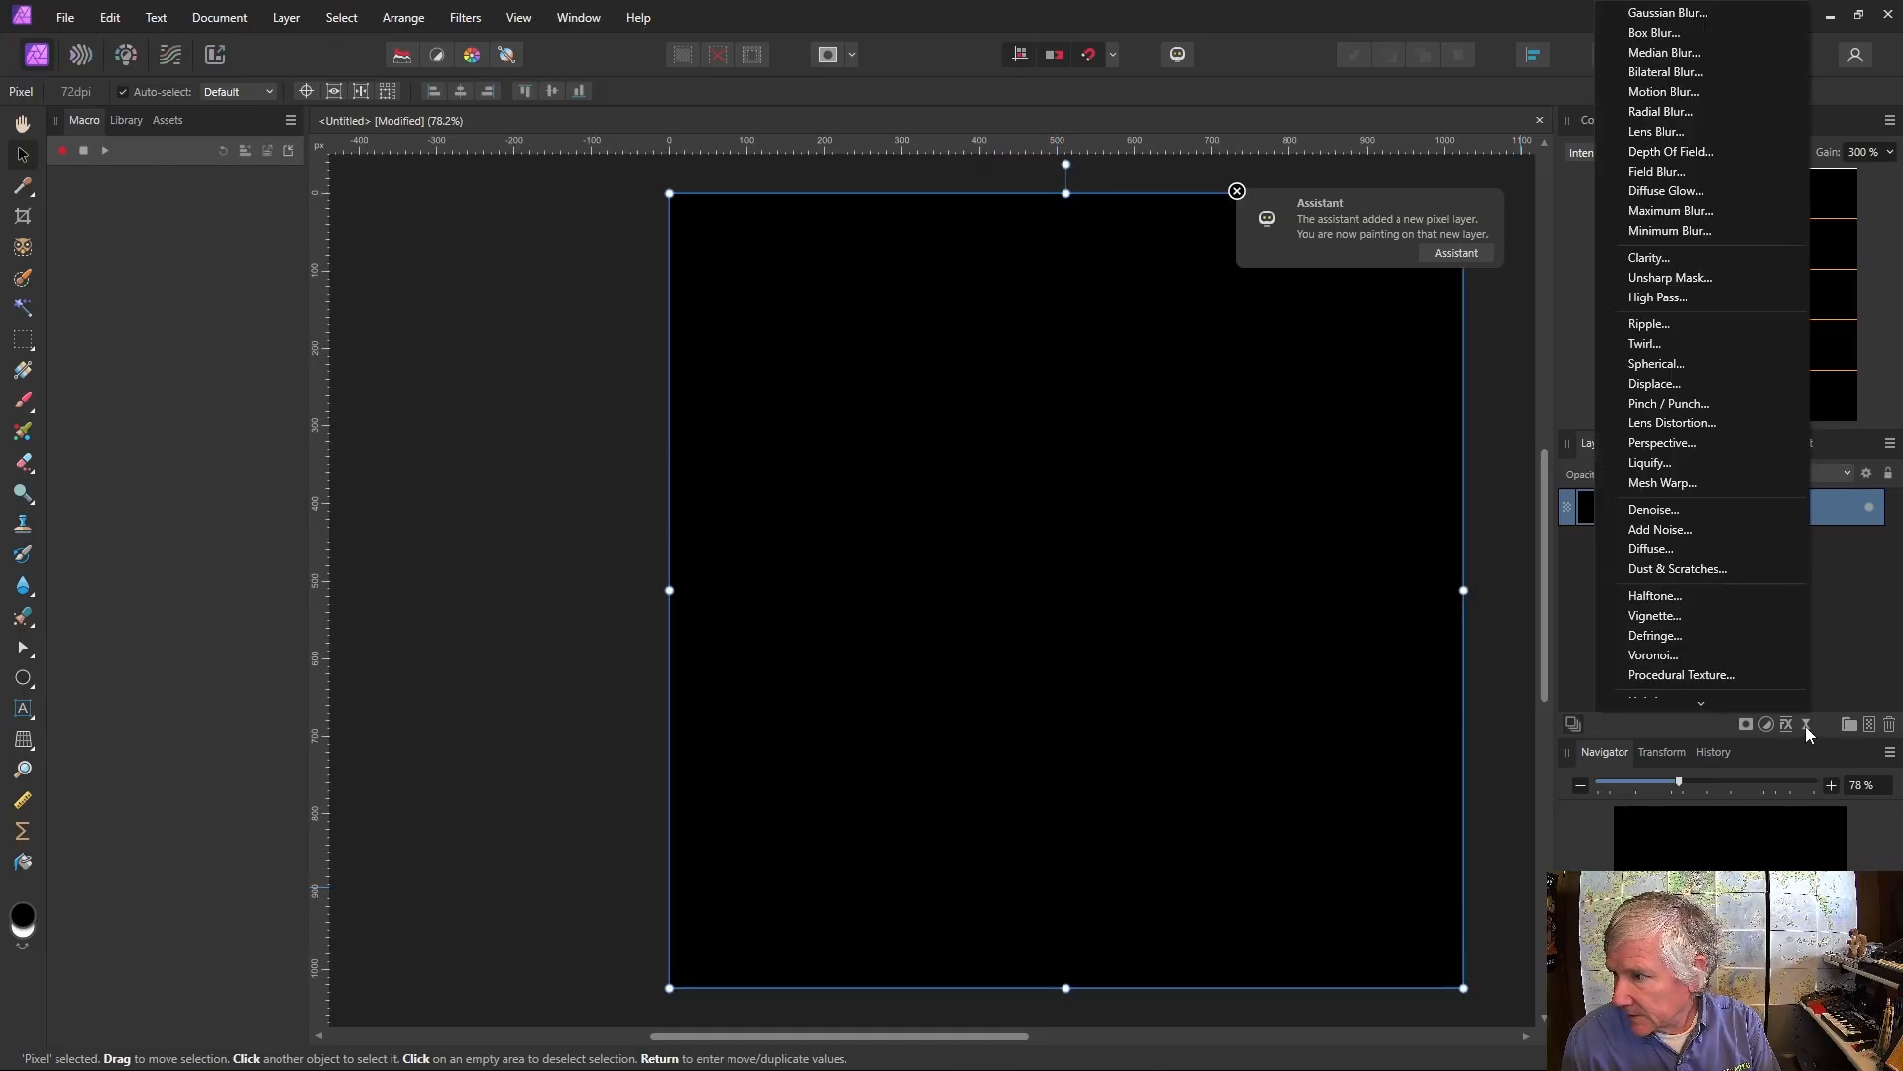
left_click(1678, 675)
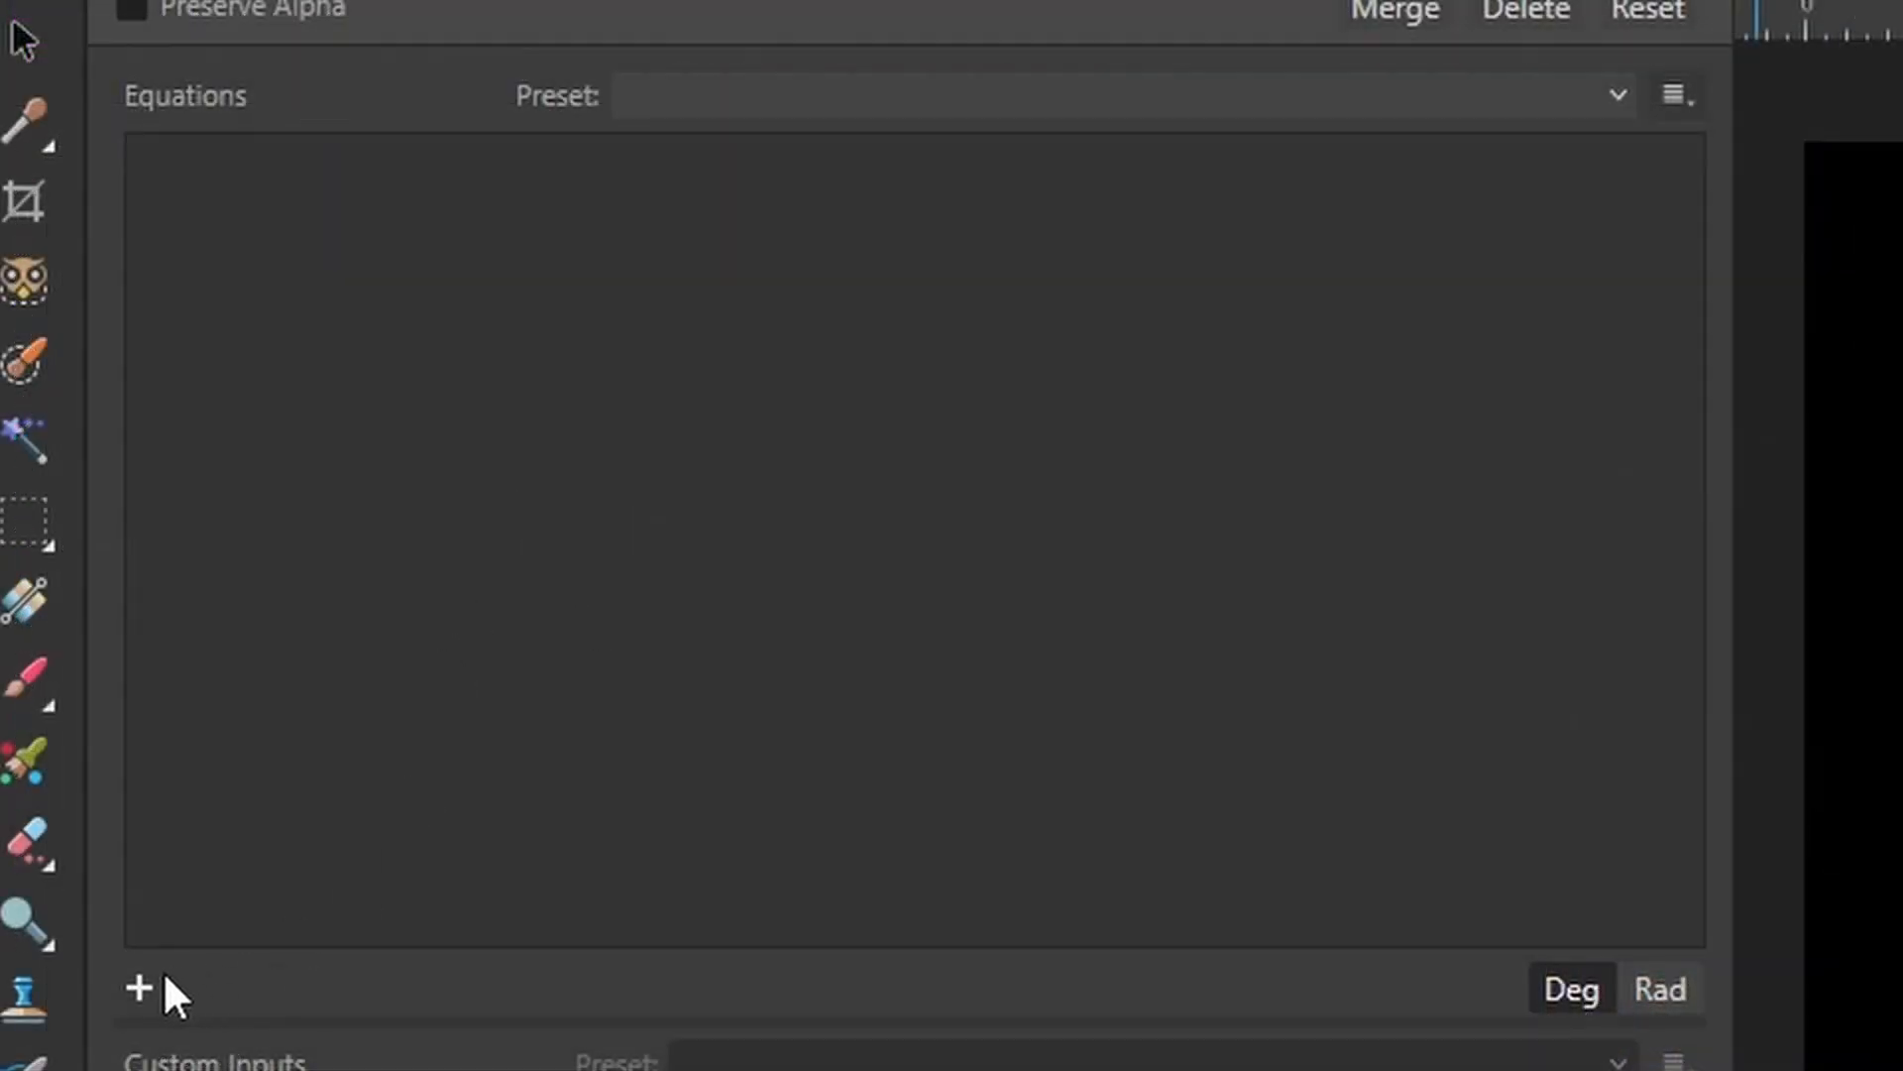
left_click(139, 987)
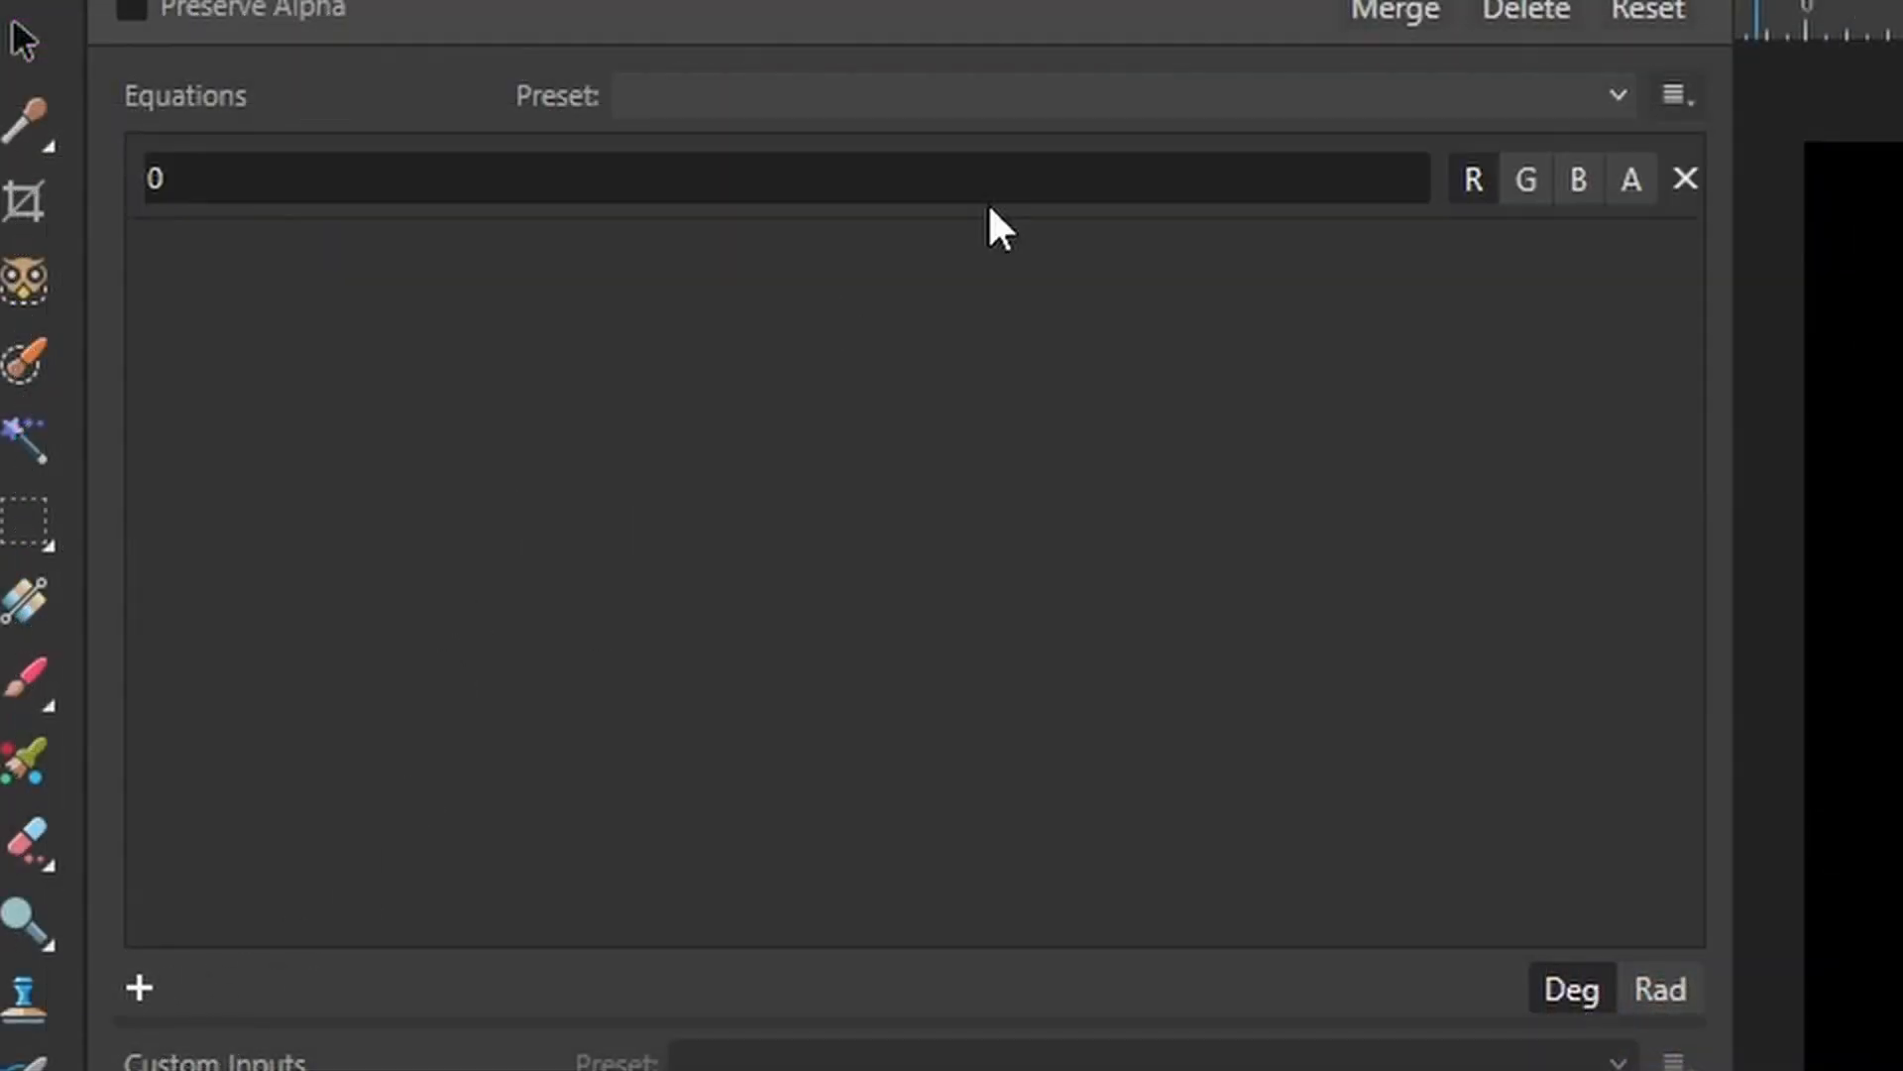
left_click(1525, 188)
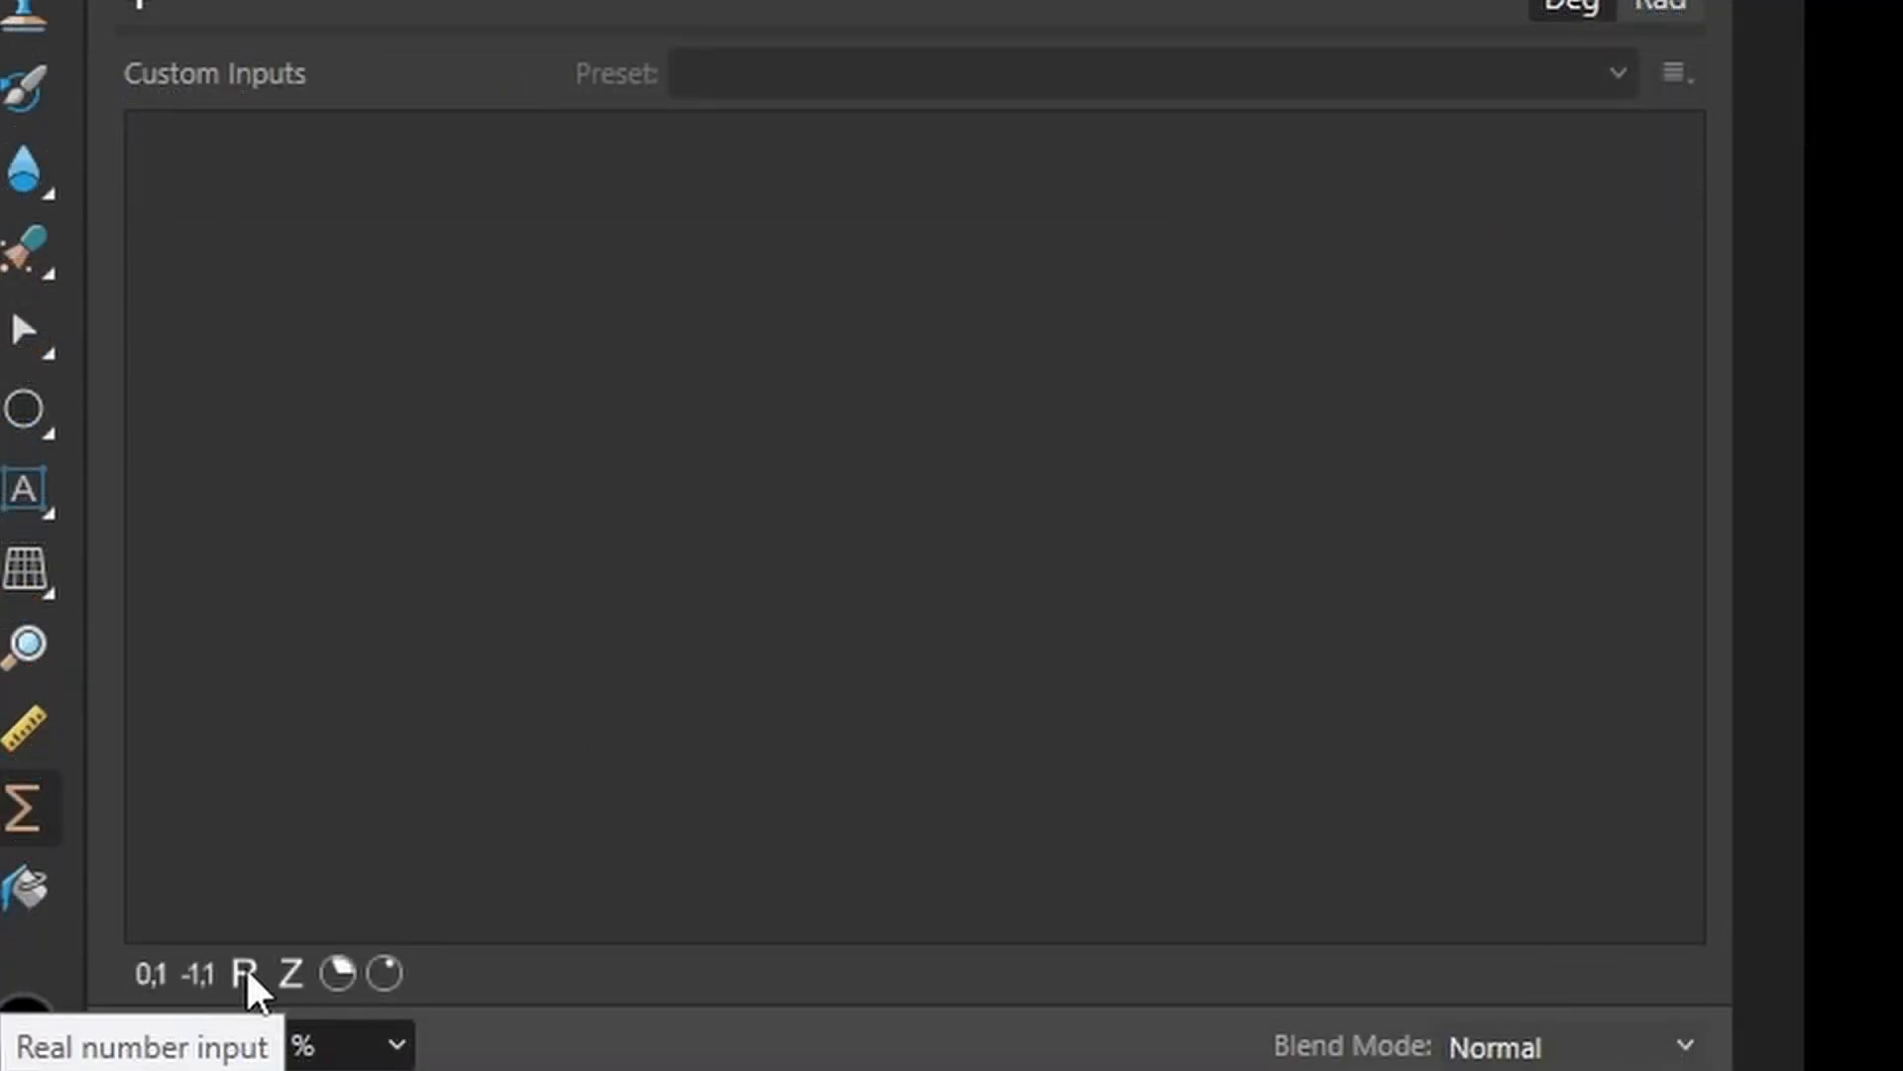
Add a real number custom input a with the description "Scale" and the value 4
left_click(245, 975)
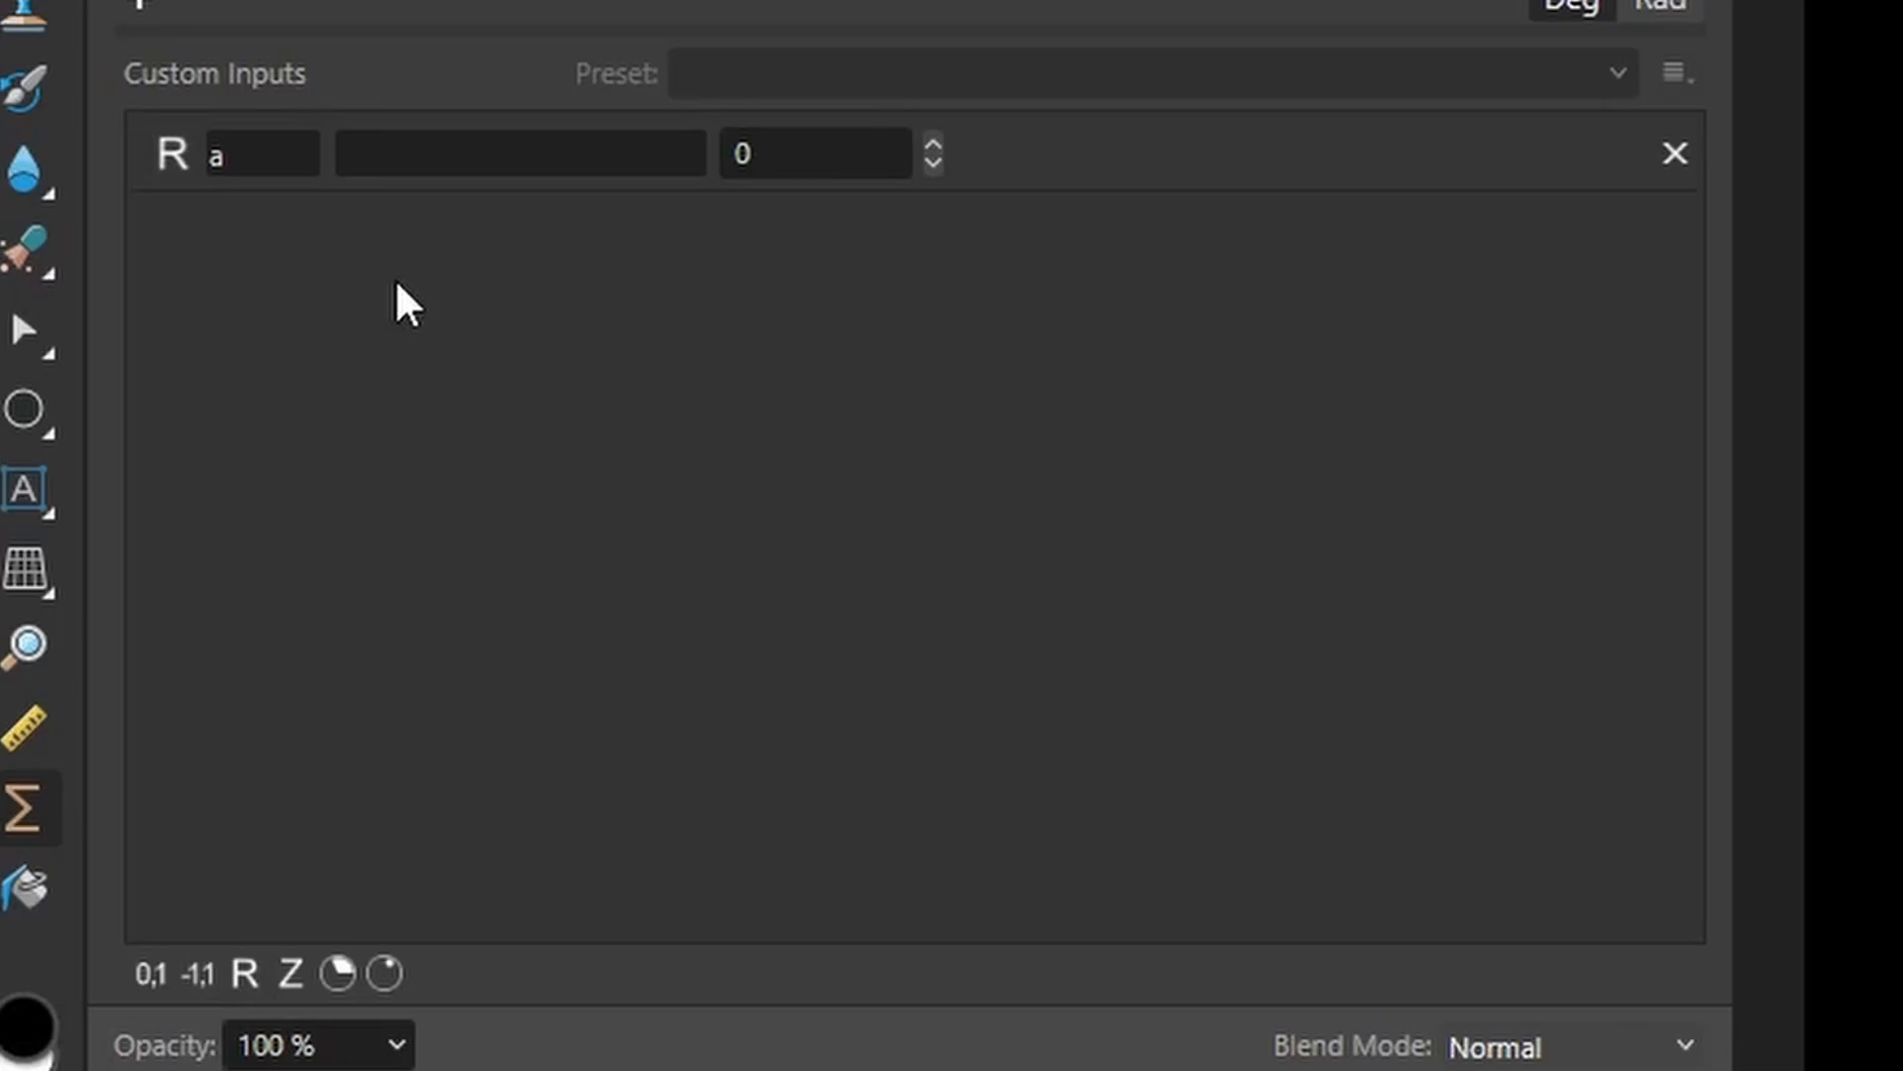
left_click(514, 158)
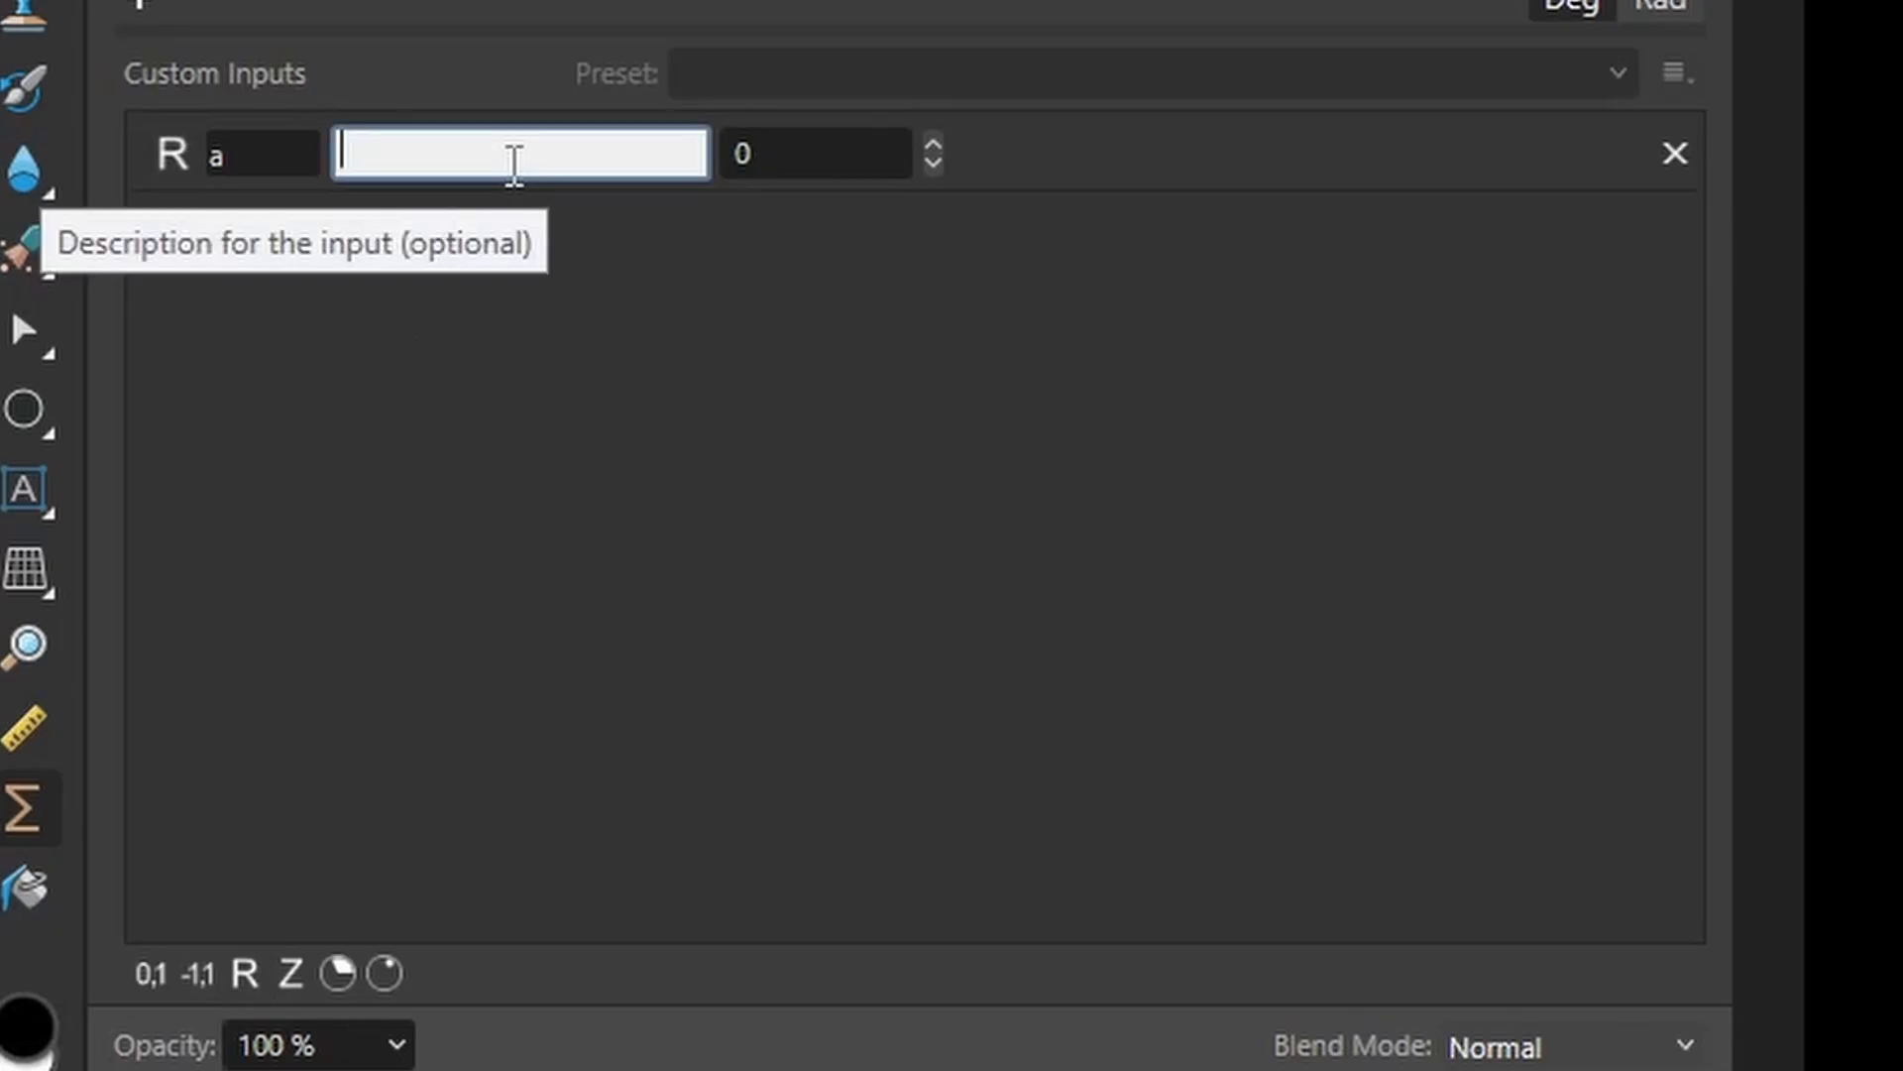
type("Scale")
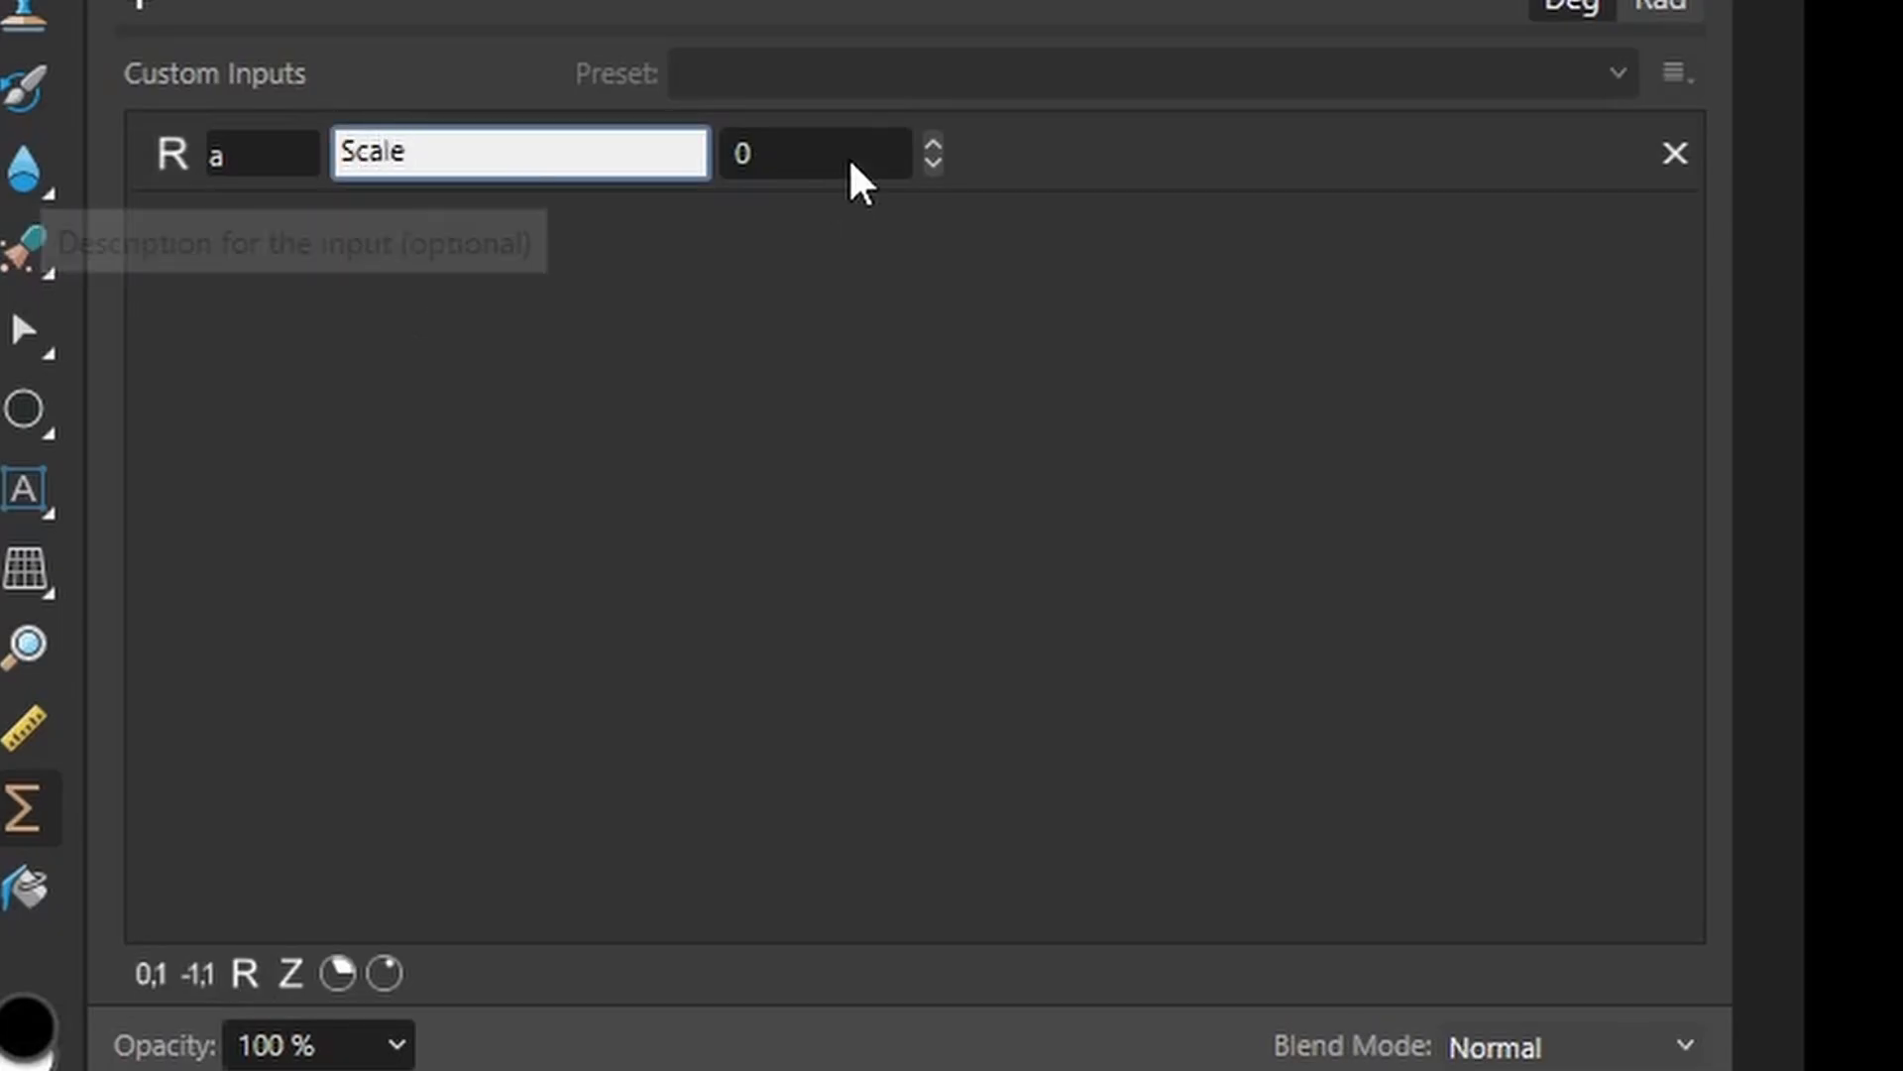
left_click(852, 151)
type("4")
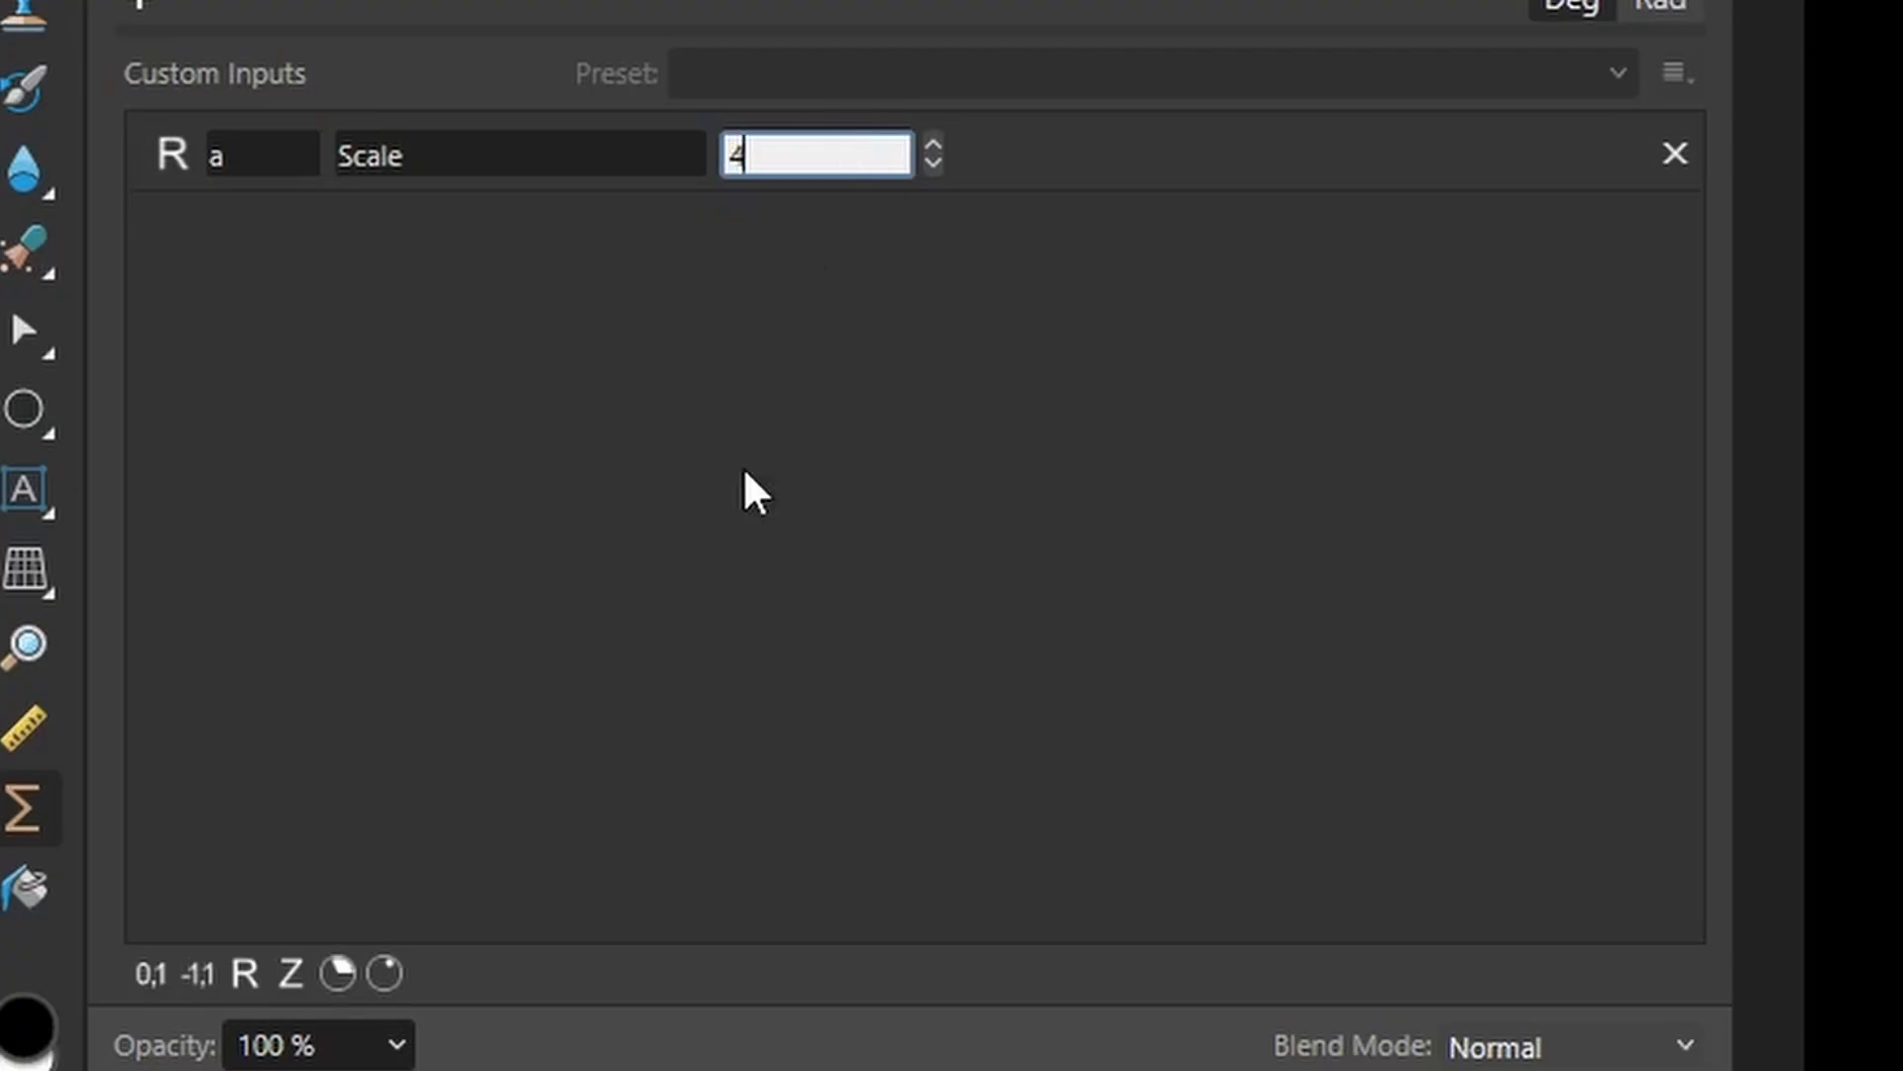
key("Return")
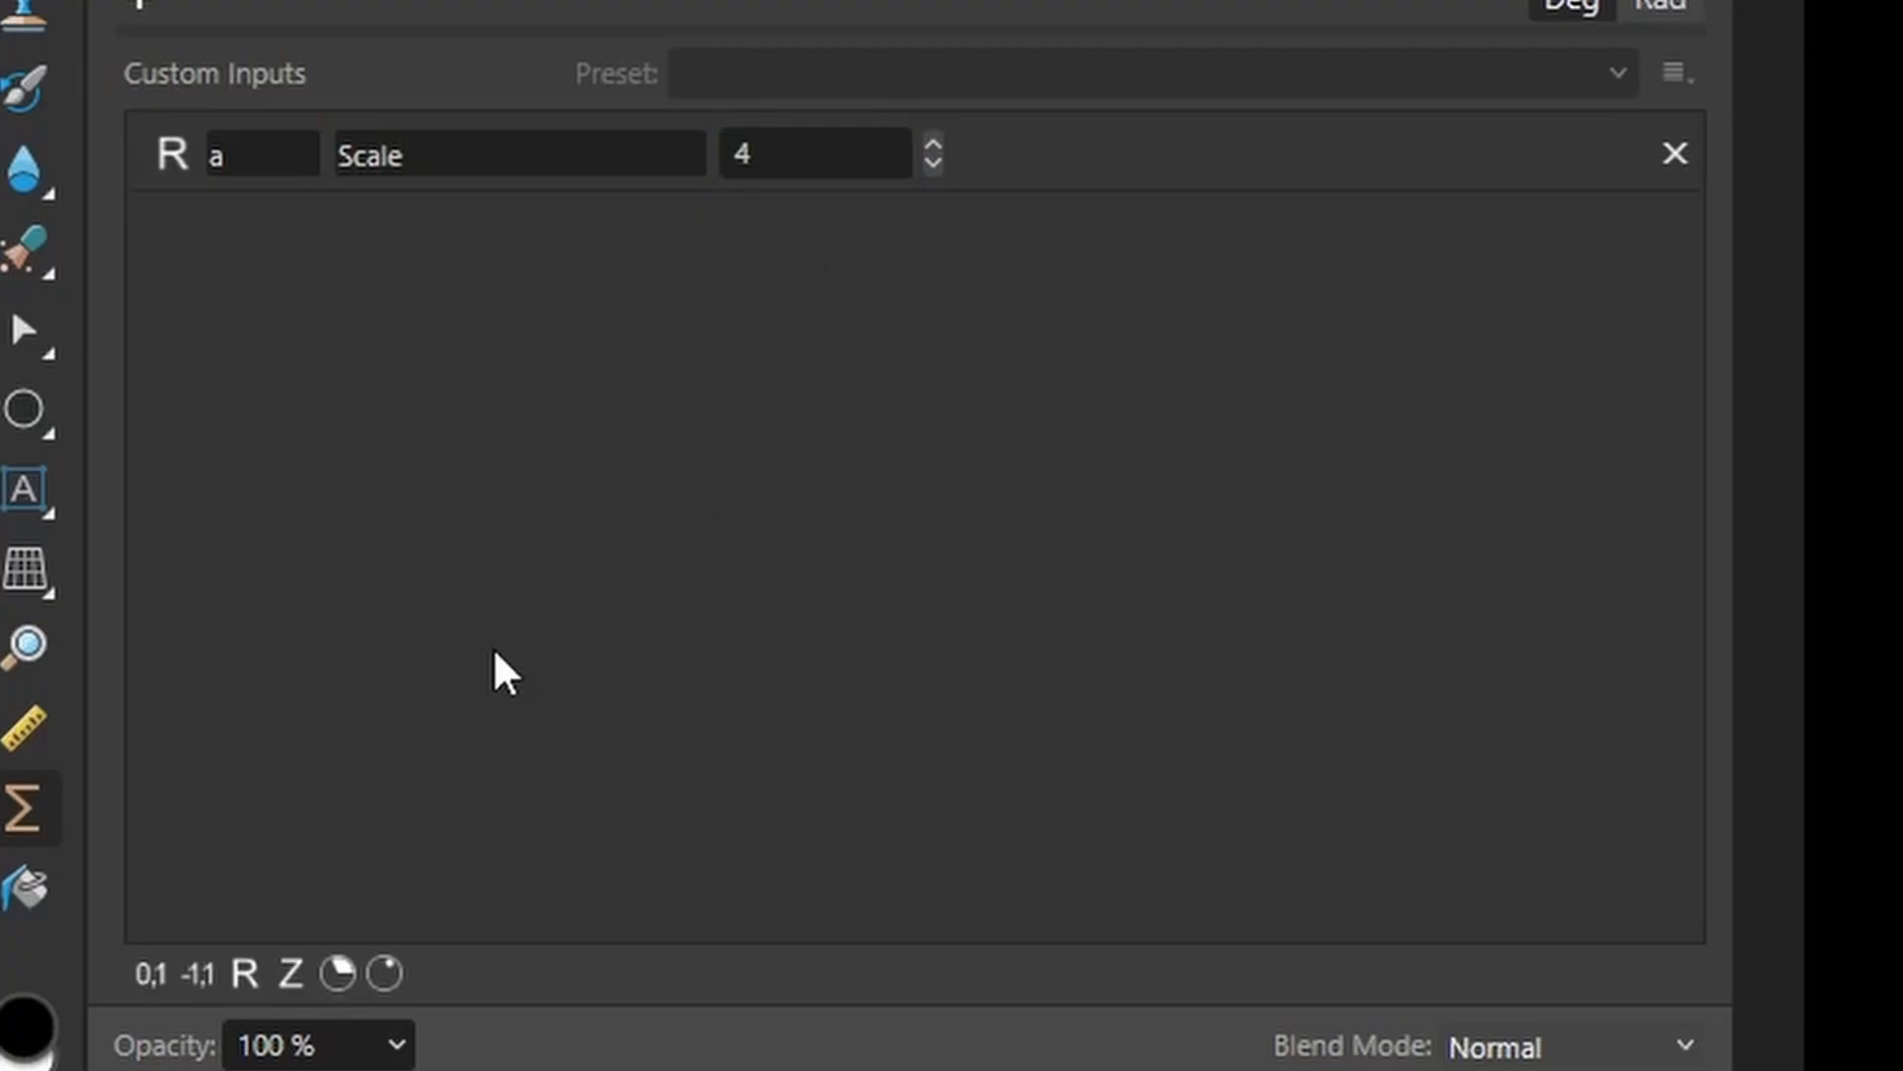
Add an angle custom input, name it th and describe it as "Coordinate Angle"
left_click(338, 973)
left_click(236, 303)
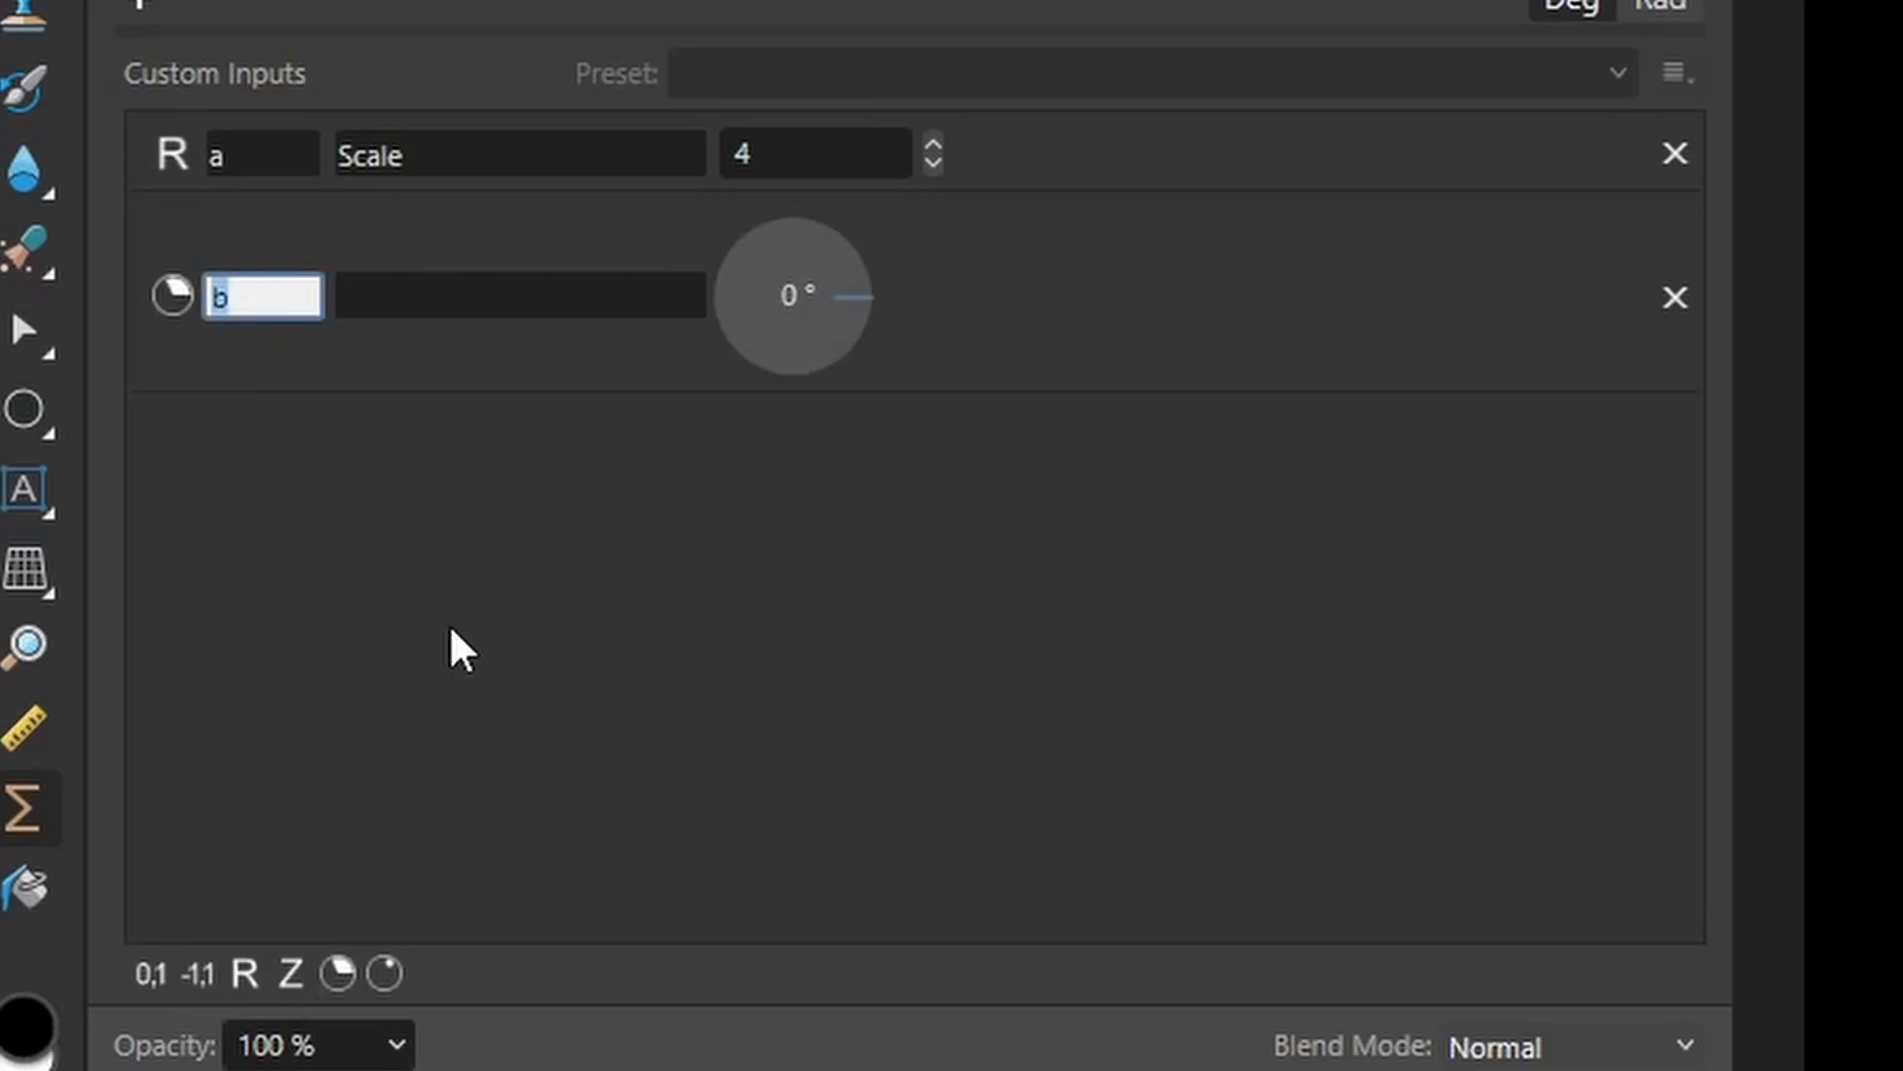
type("th")
key("Tab")
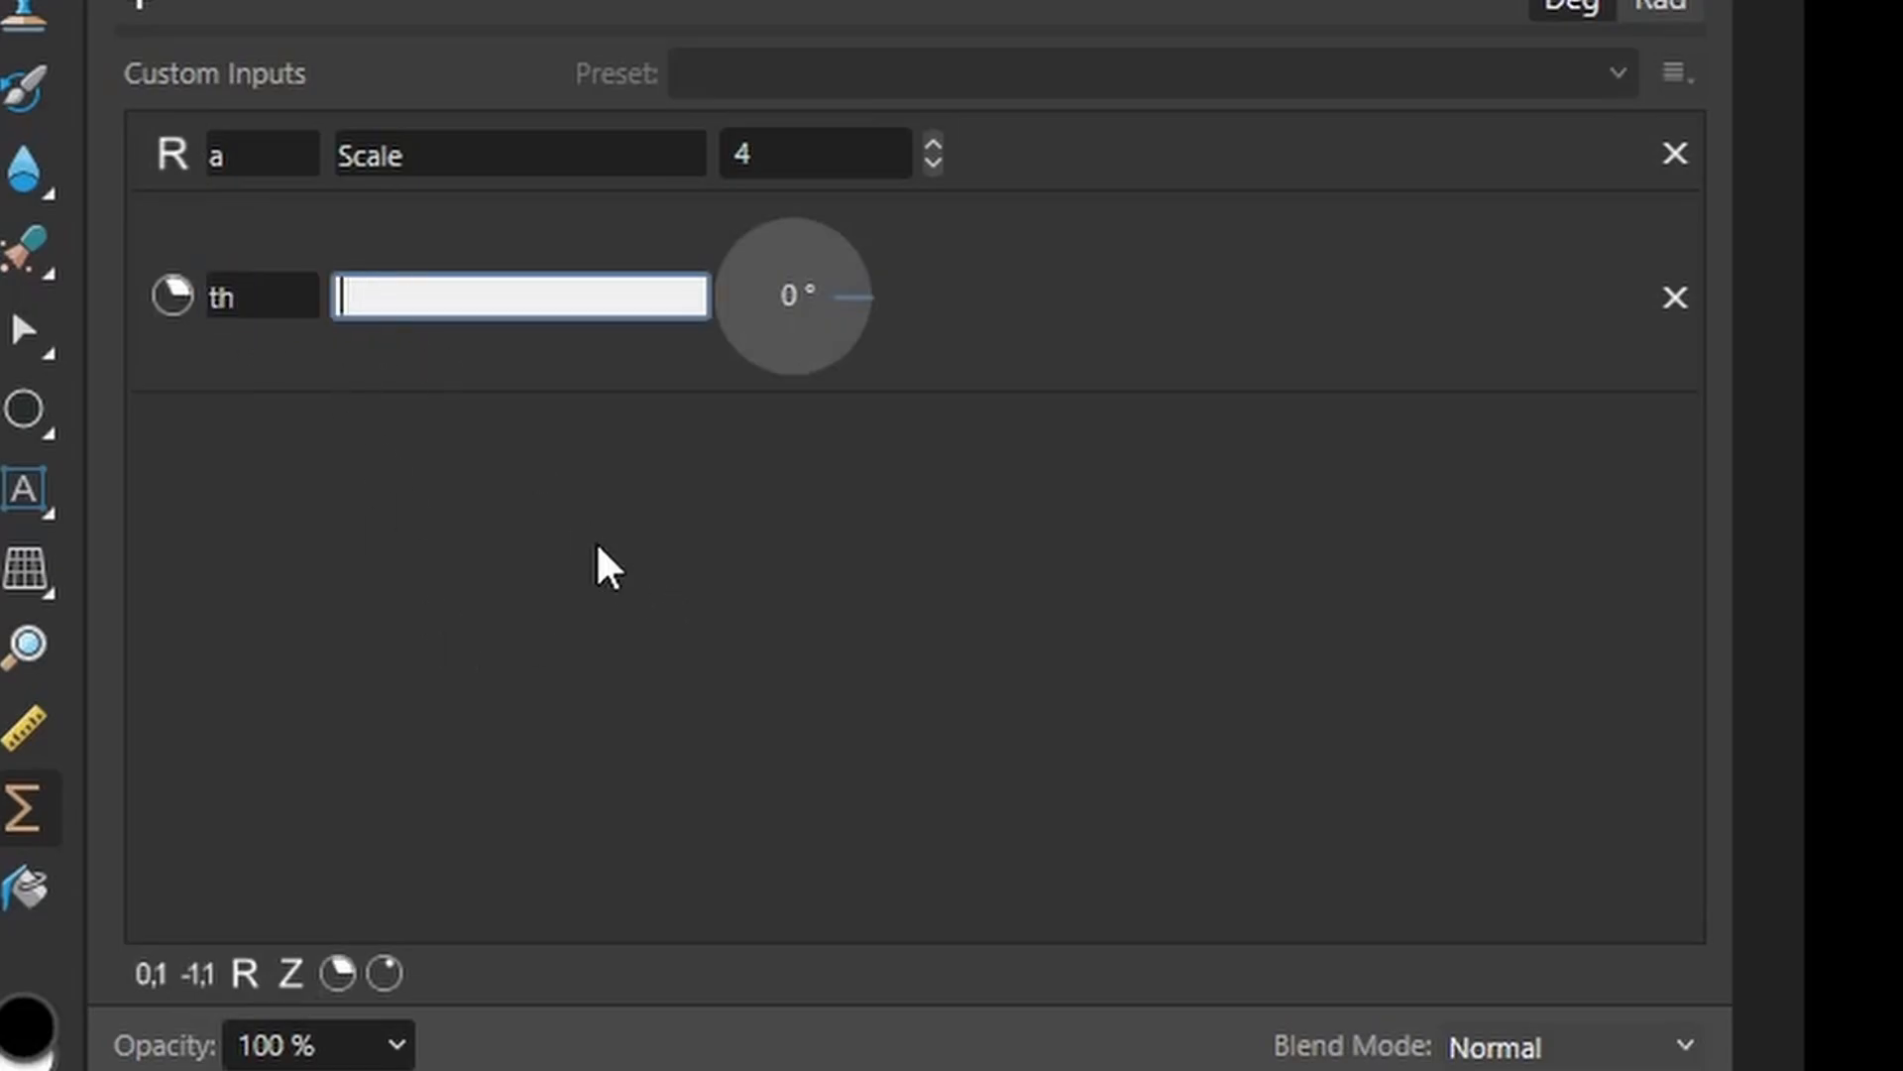
type("Coordinate Angle")
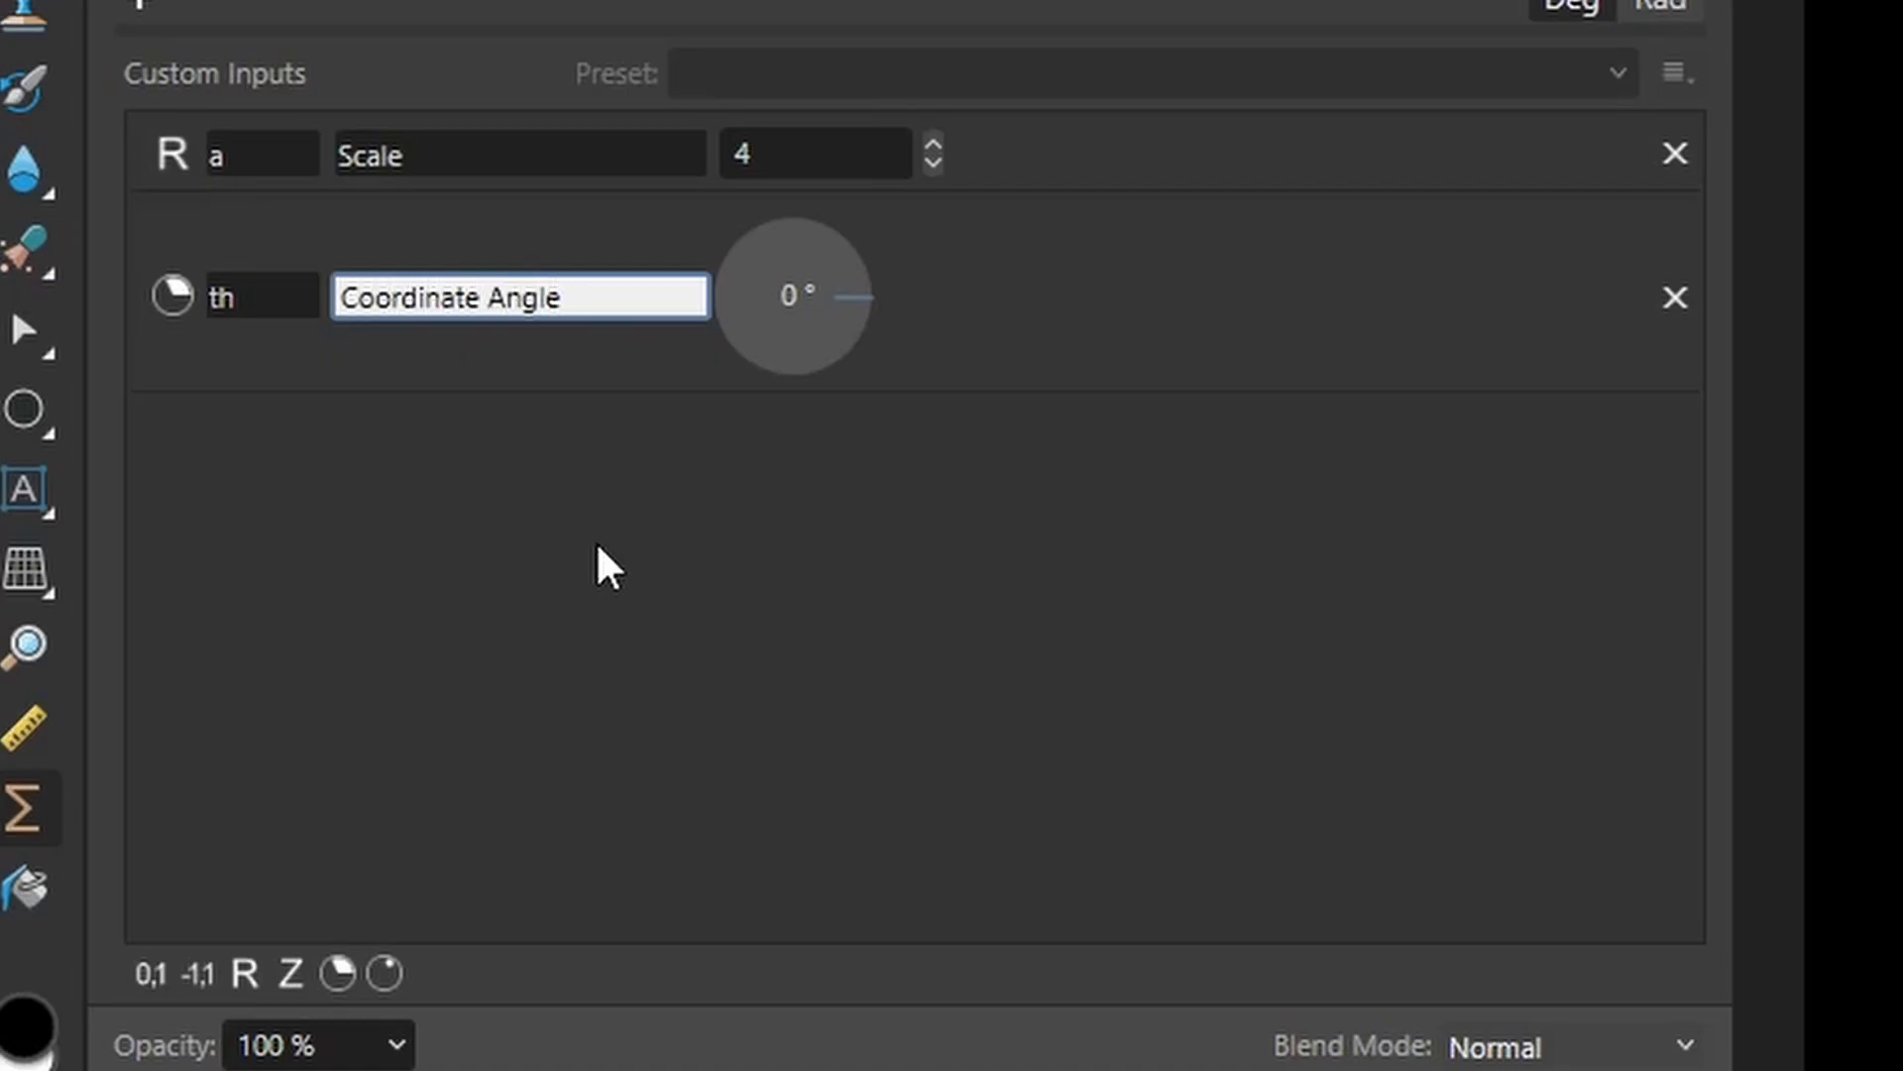
key("Return")
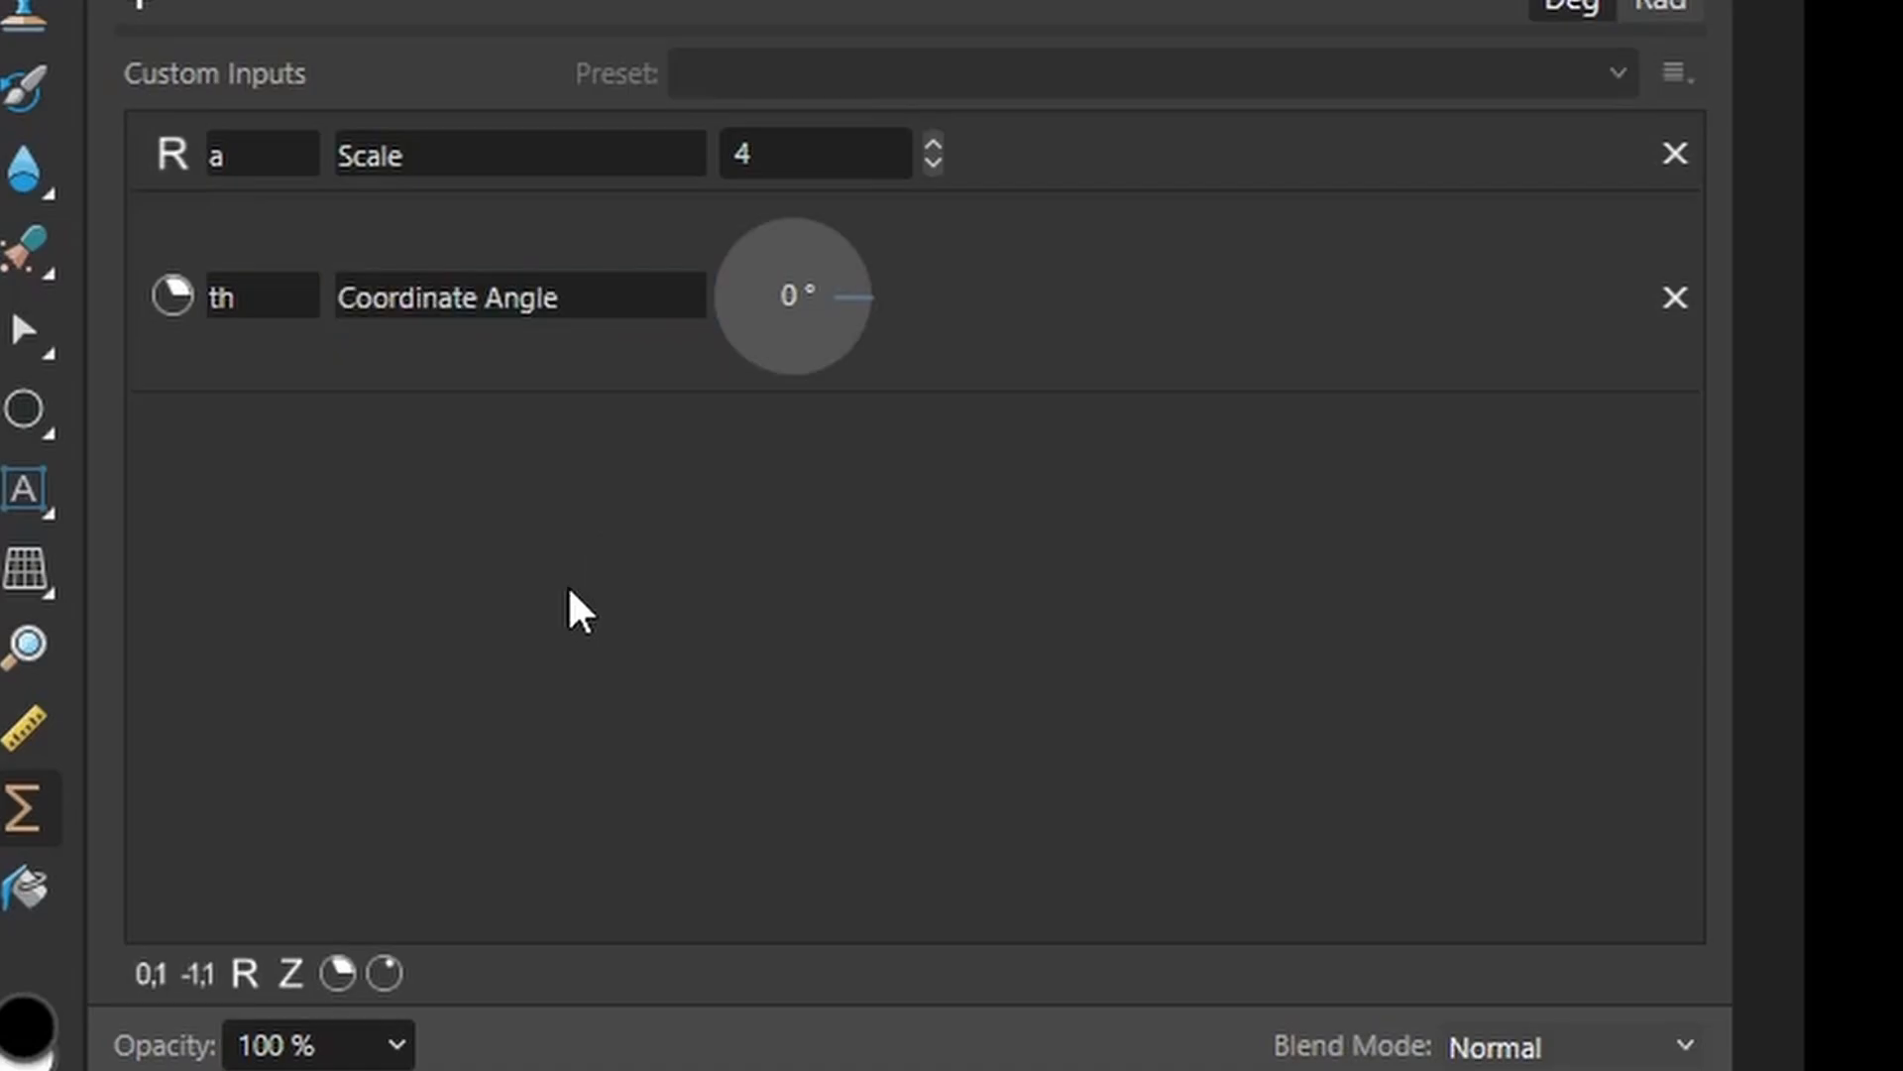
Add a second angle custom input, name it ph and describe it as "Vector Angle"
left_click(338, 975)
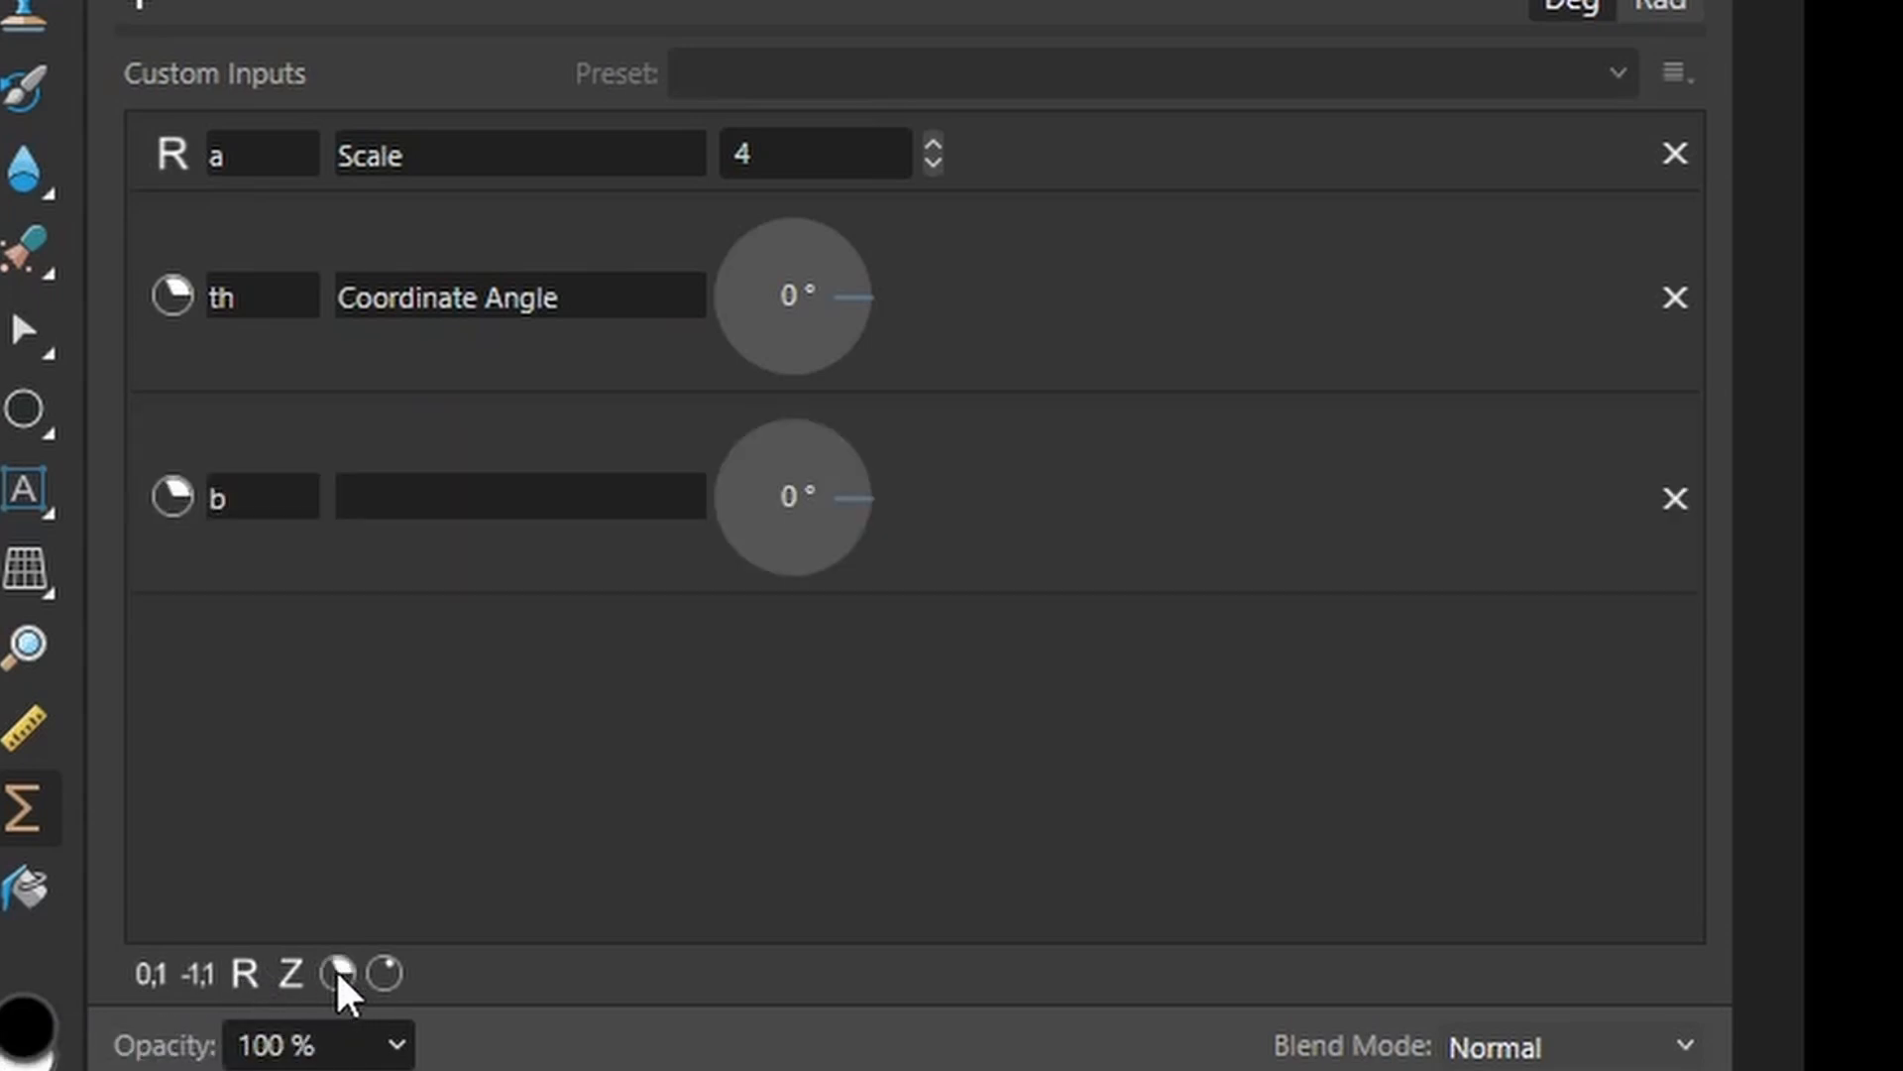
double_click(311, 499)
type("ph")
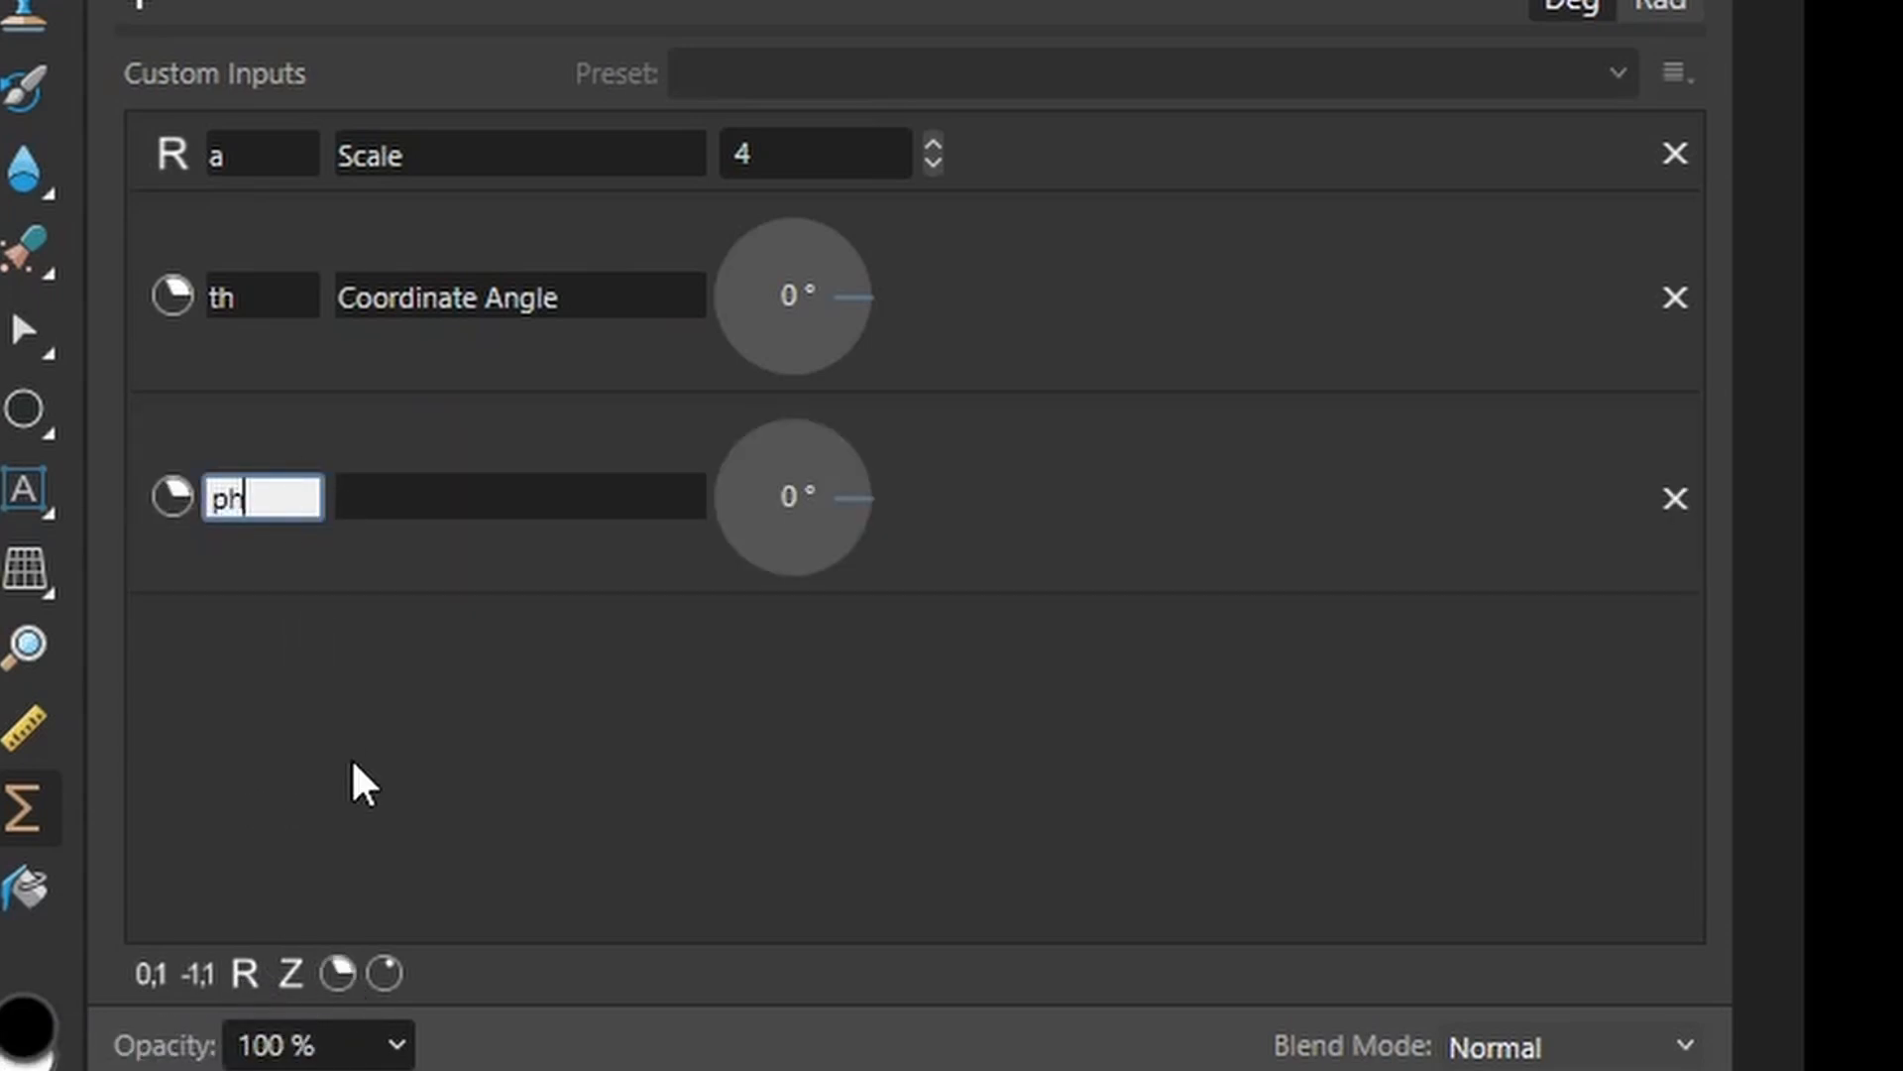
left_click(429, 498)
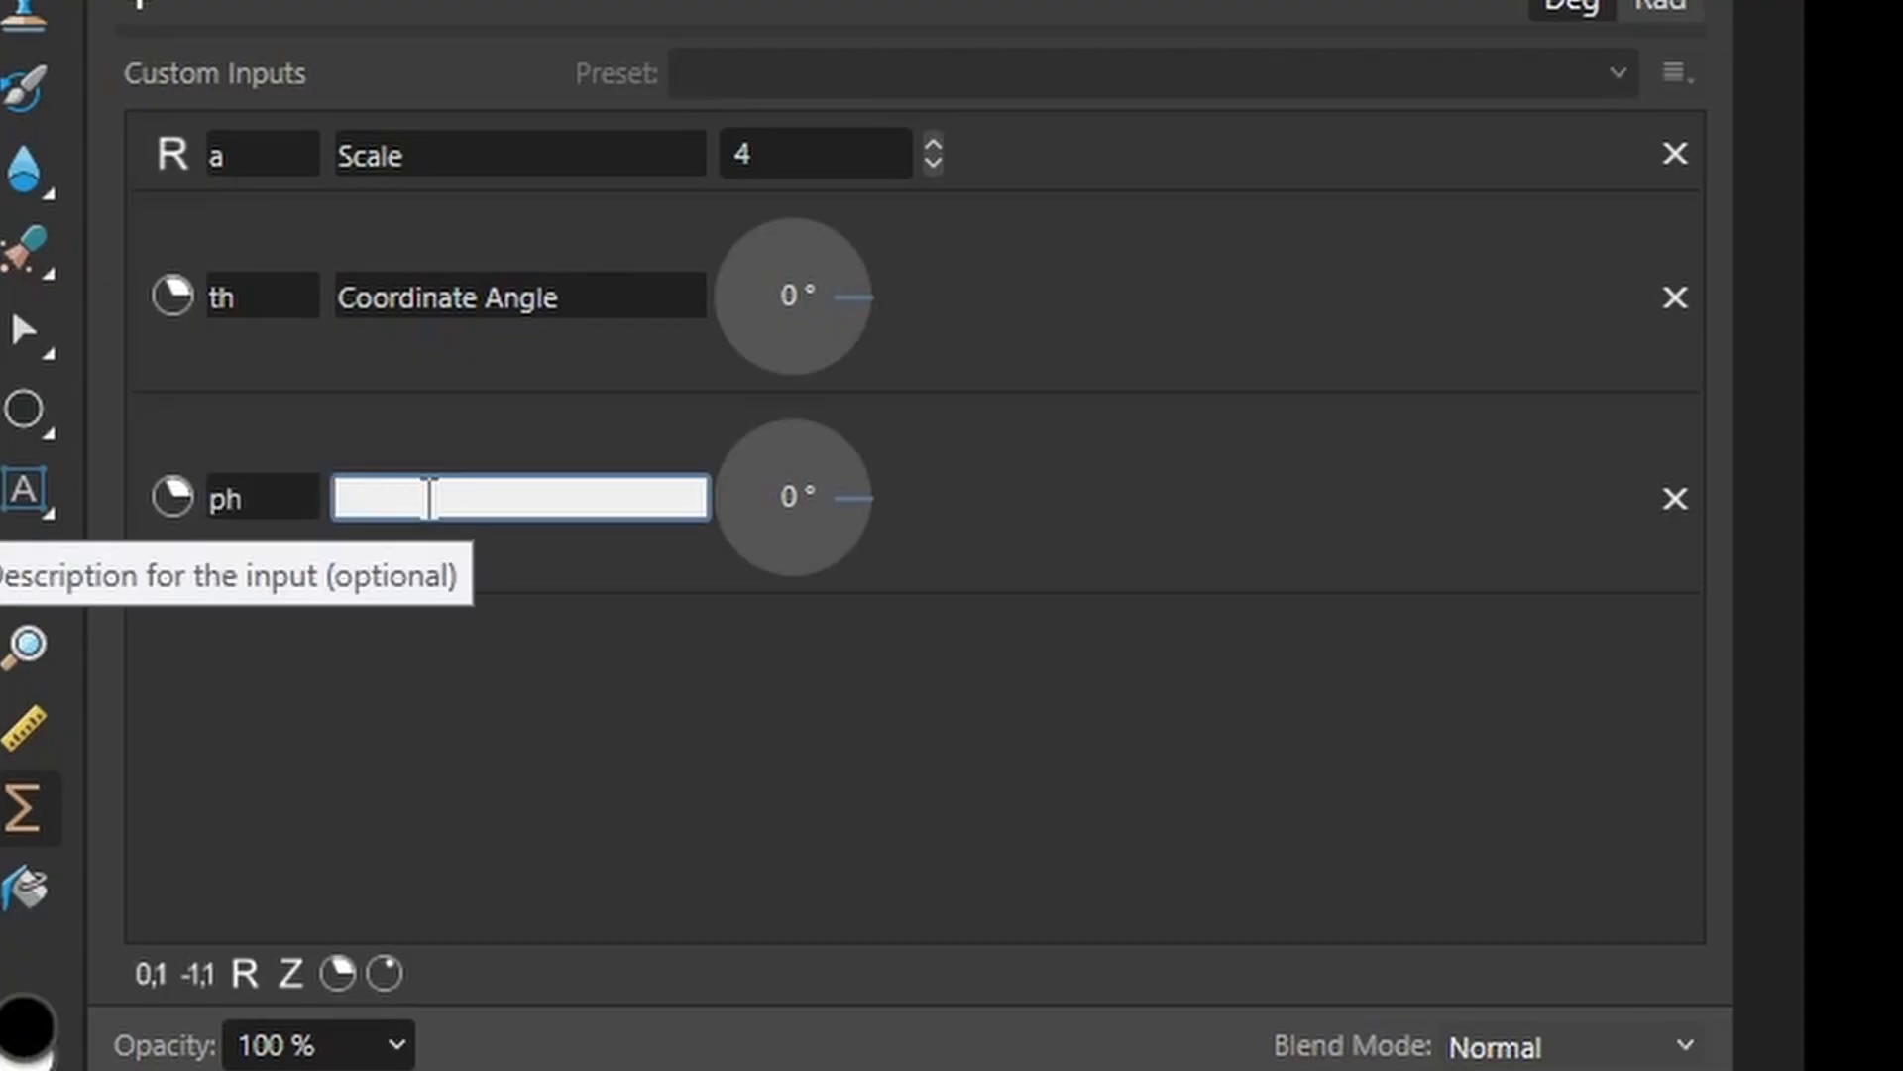
type("Vector A")
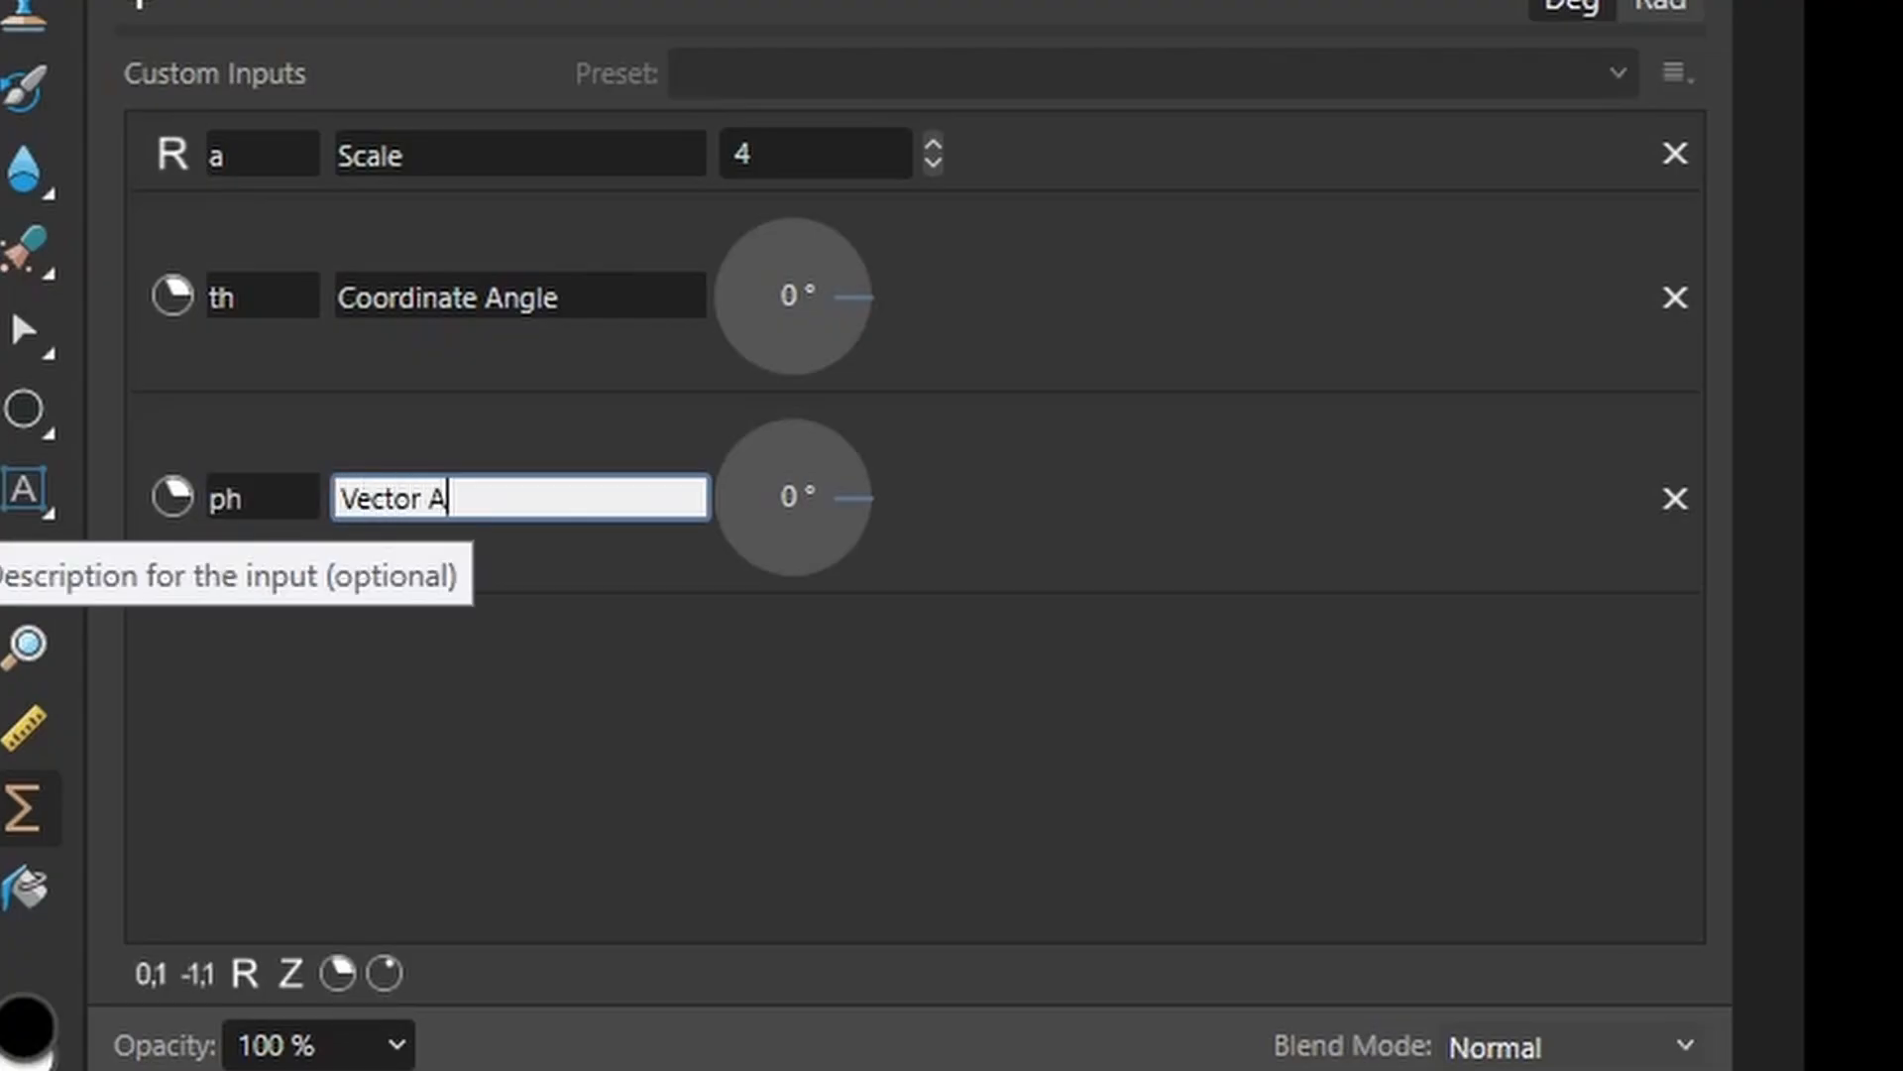
type("ngle")
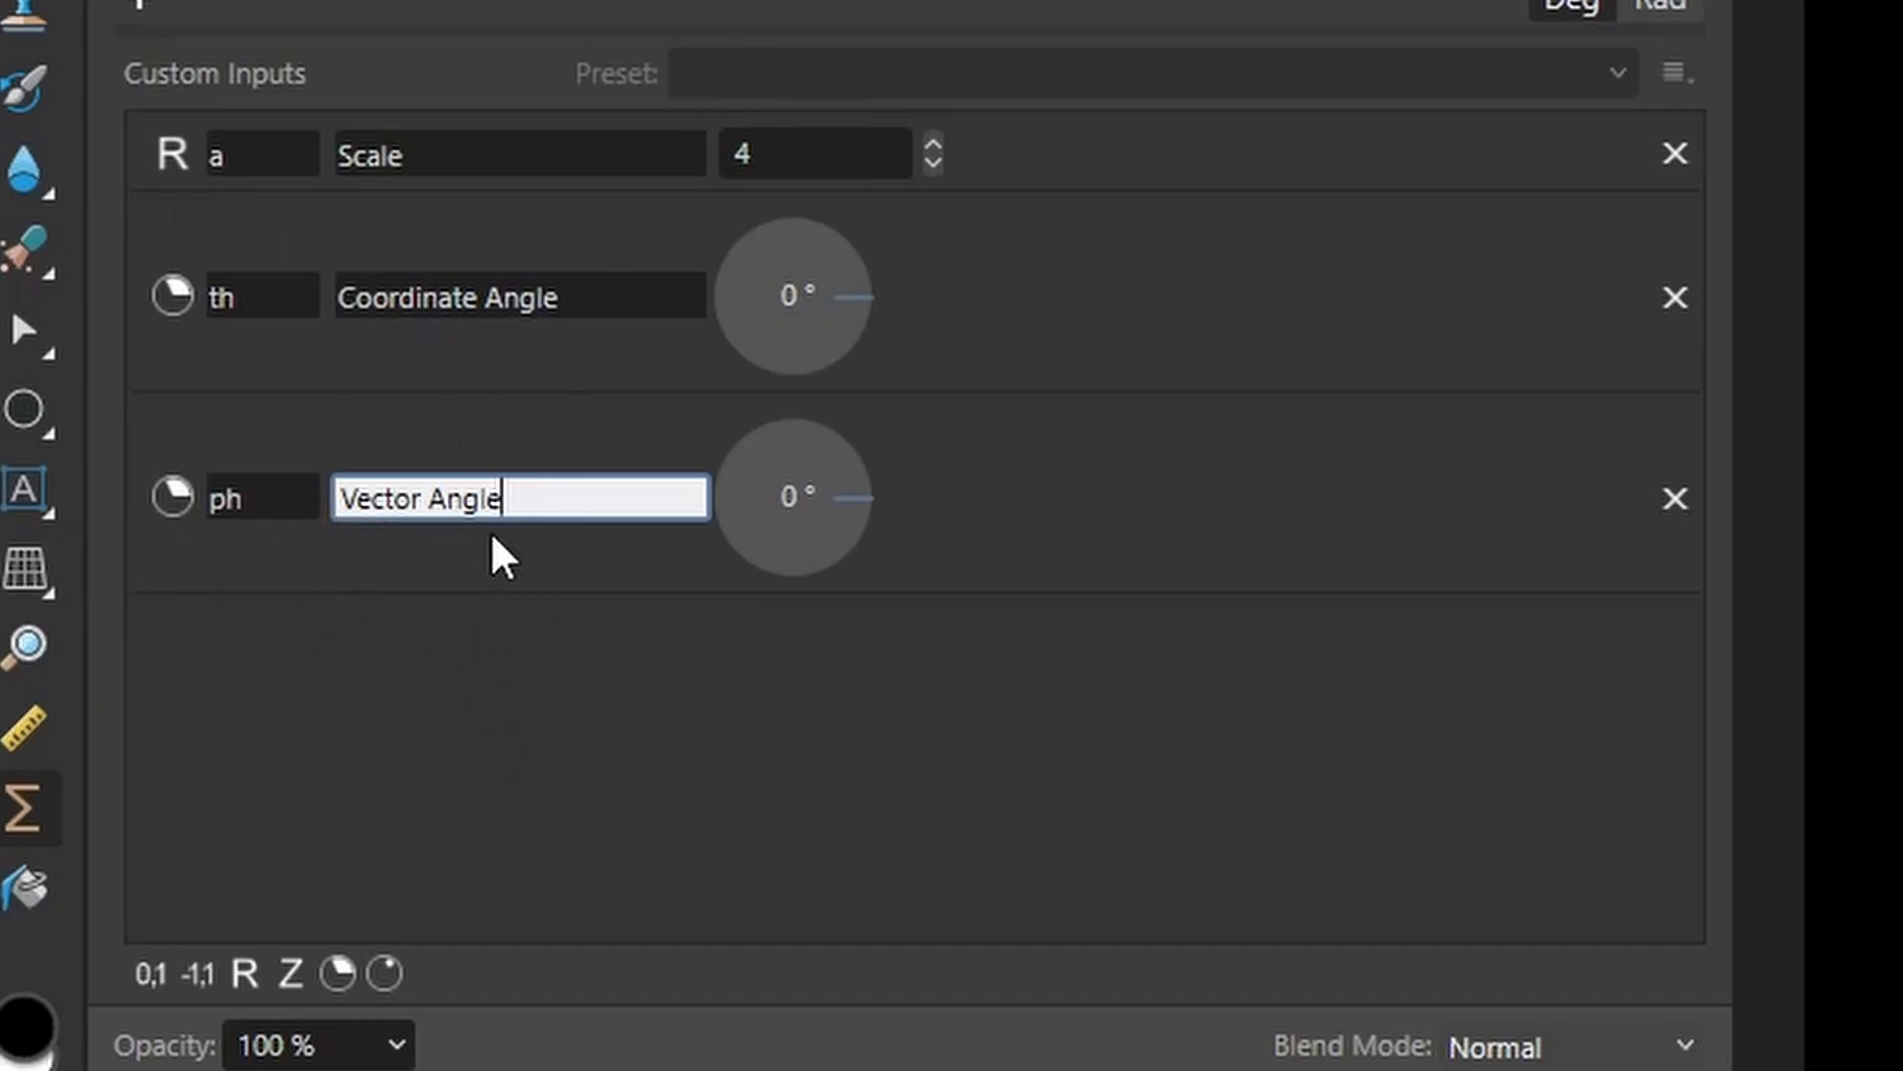
left_click(506, 677)
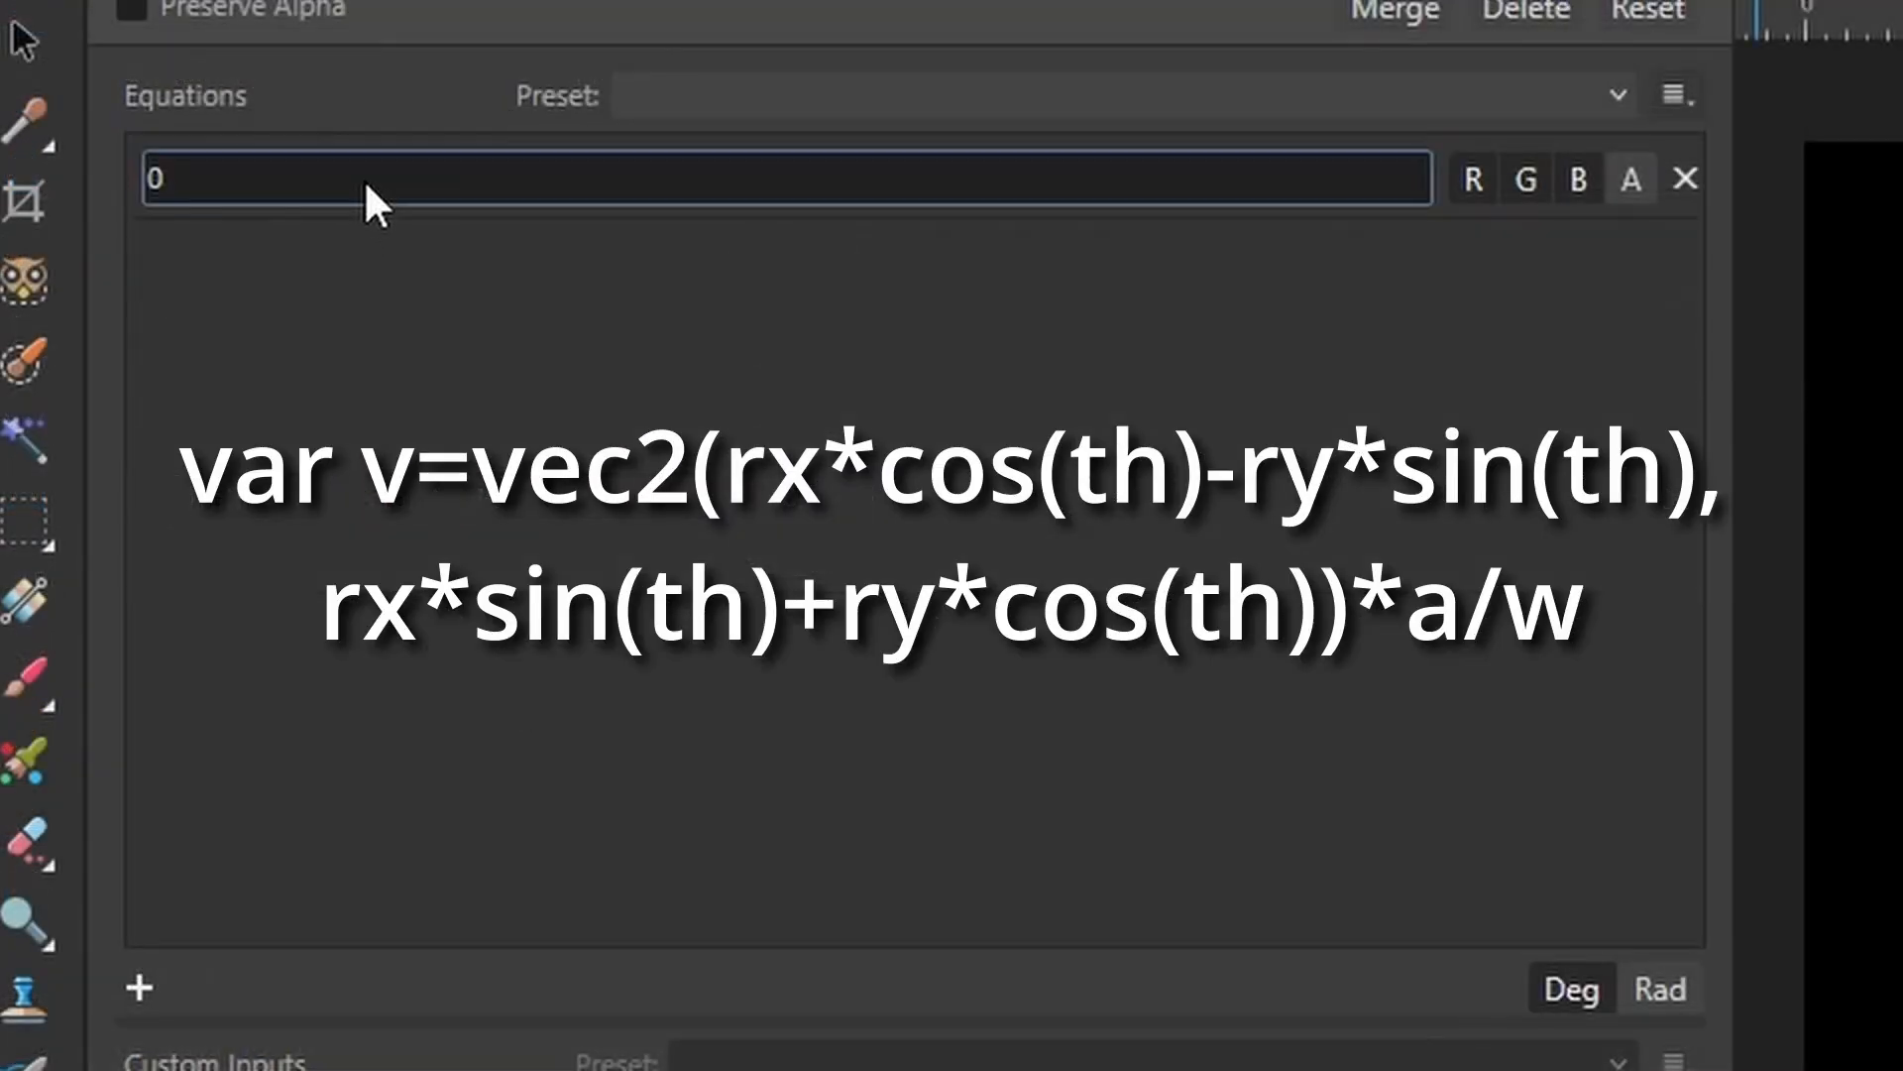
Set the equation to "var v=vec2(rx*cos(th)-ry*sin(th),rx*sin(th)+ry*cos(th))*a/w" and test the Coordinate Angle dial
left_click(366, 183)
type("var")
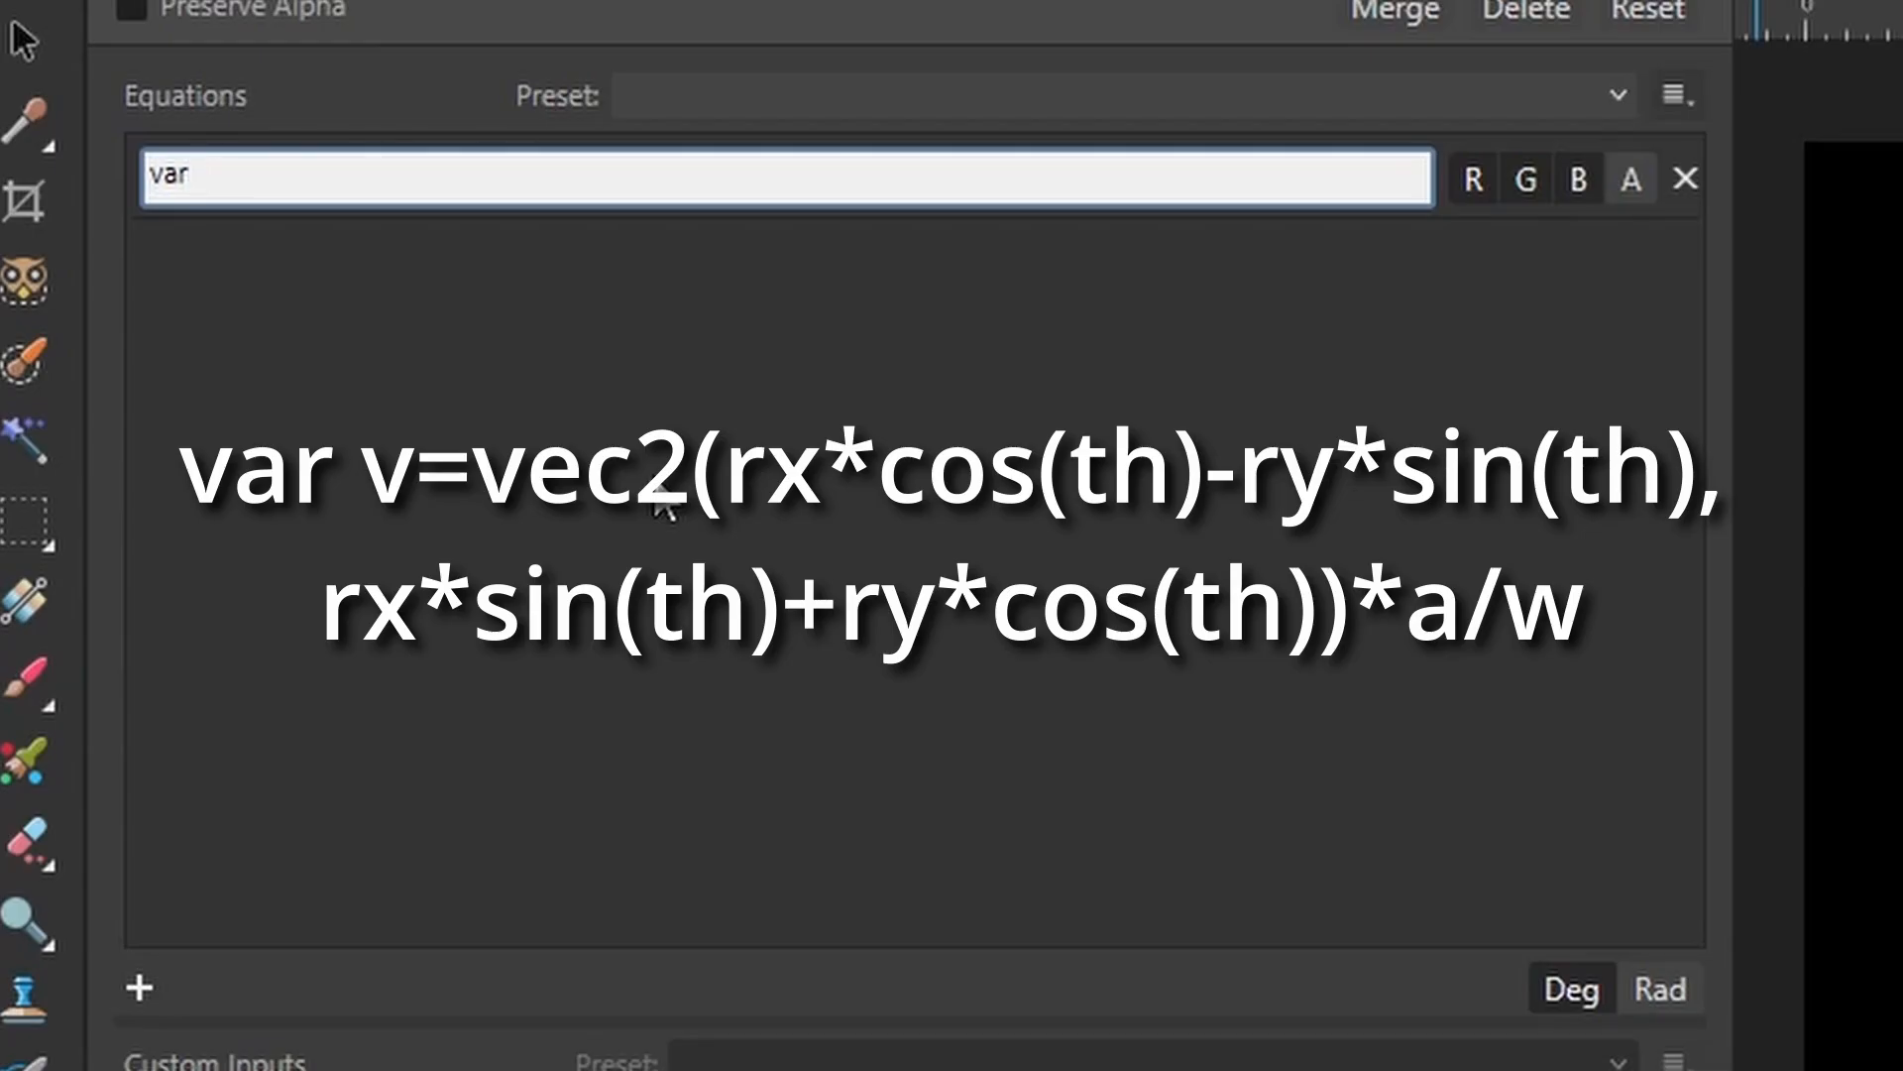
type("v=vec2(")
type("rx*cos")
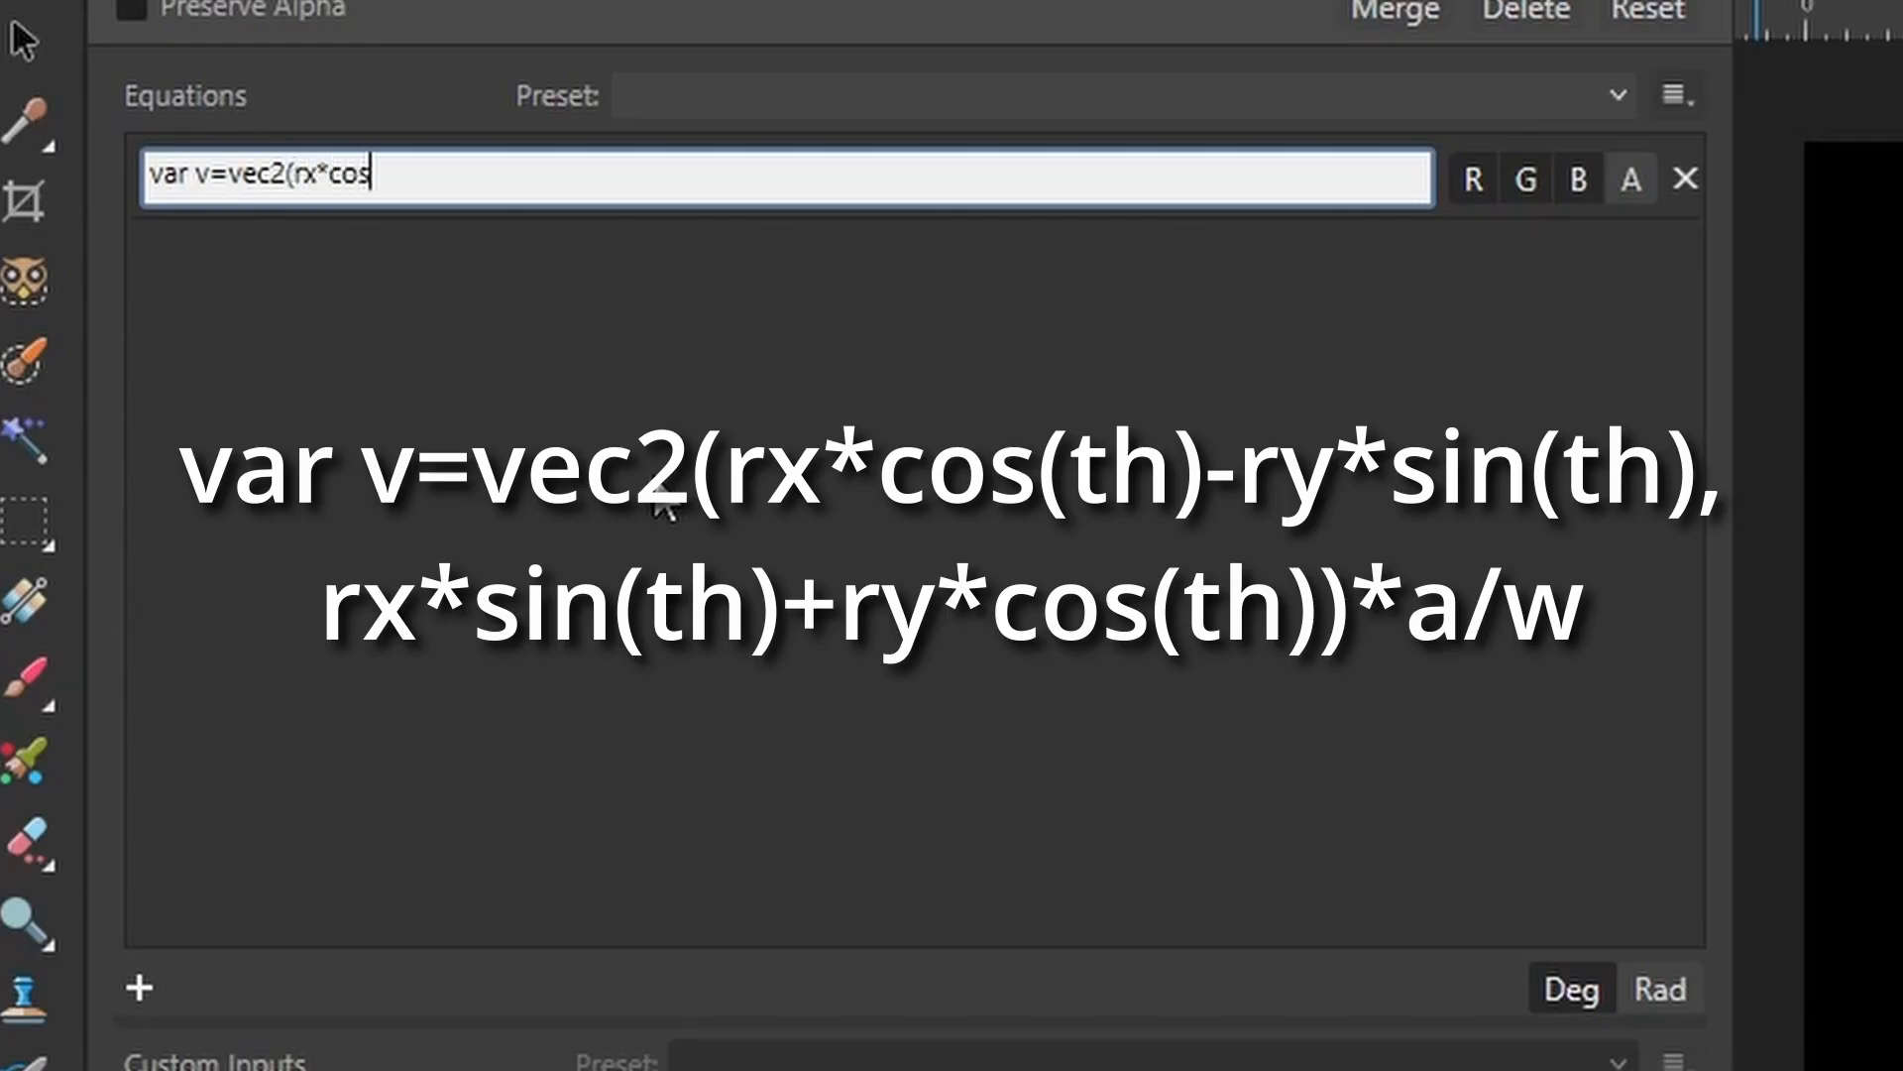
type("(th)-ry*sin(")
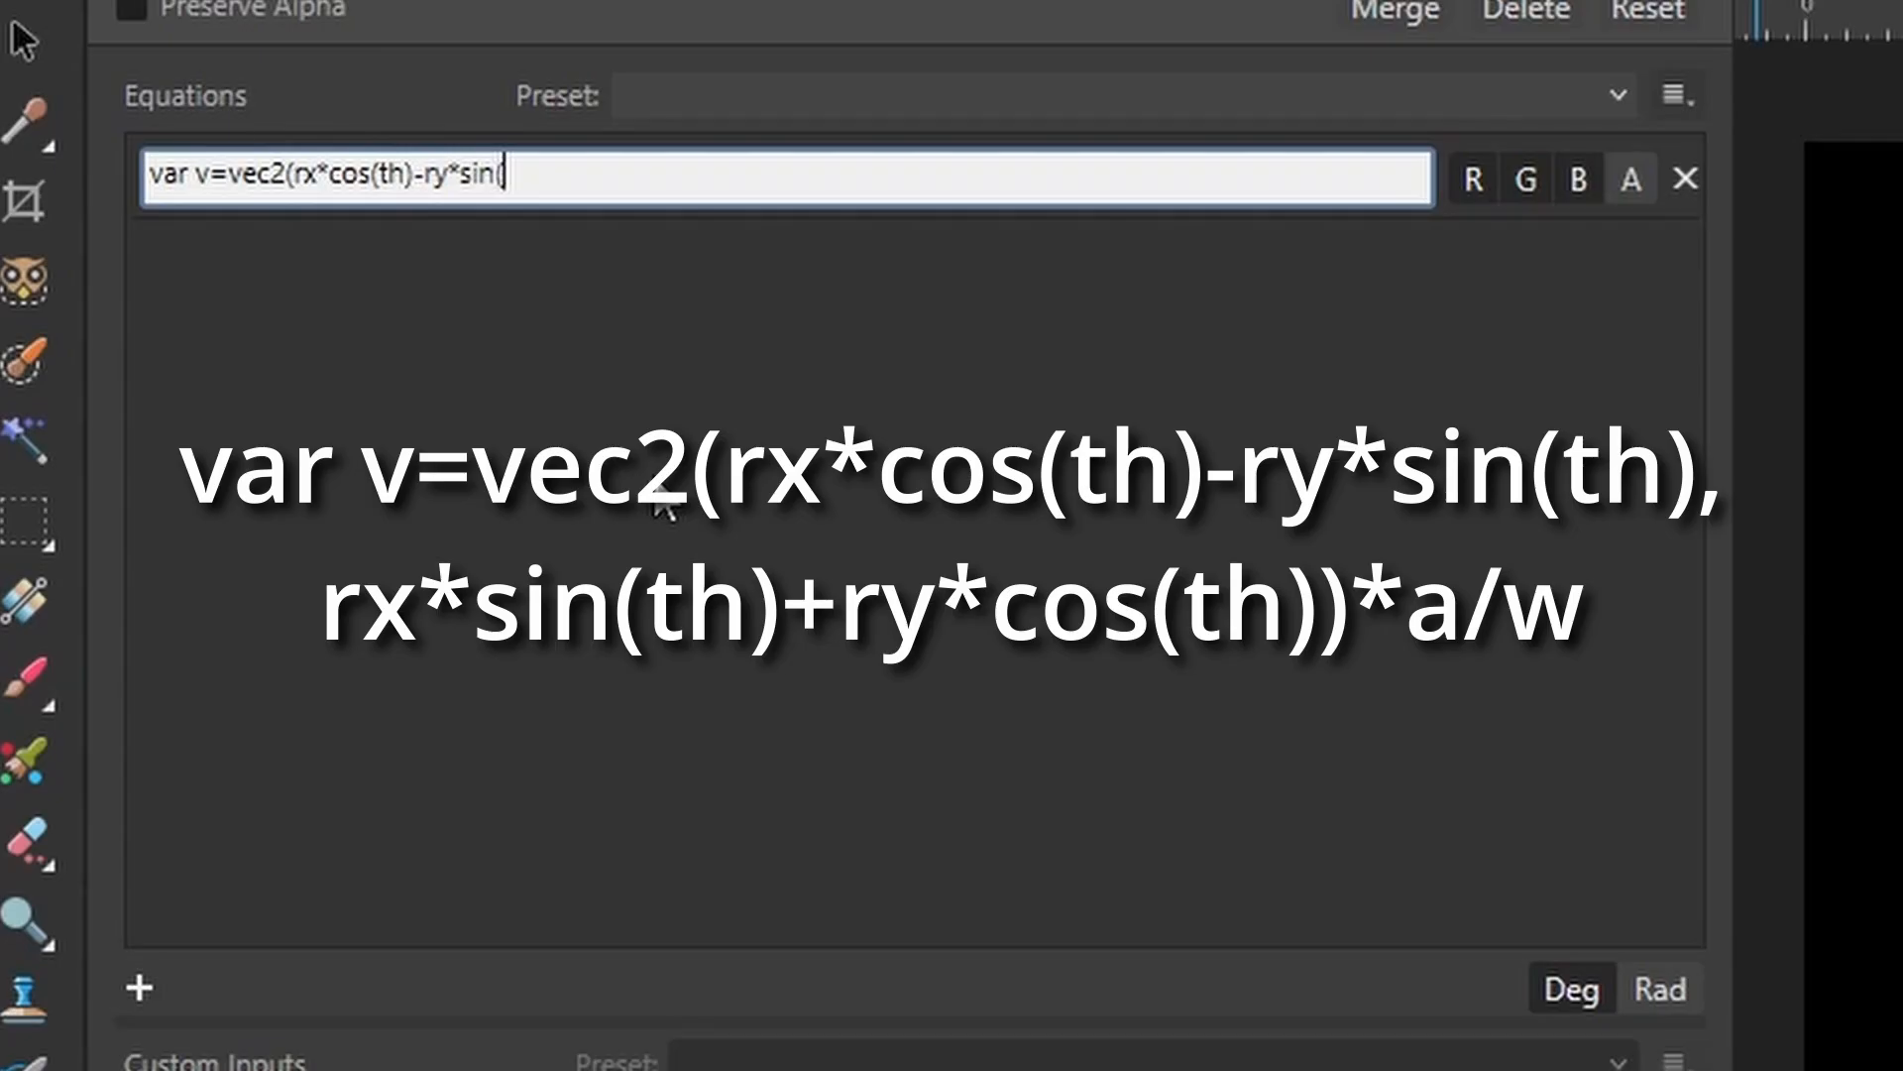
type("th),rx*sing")
key("BackSpace")
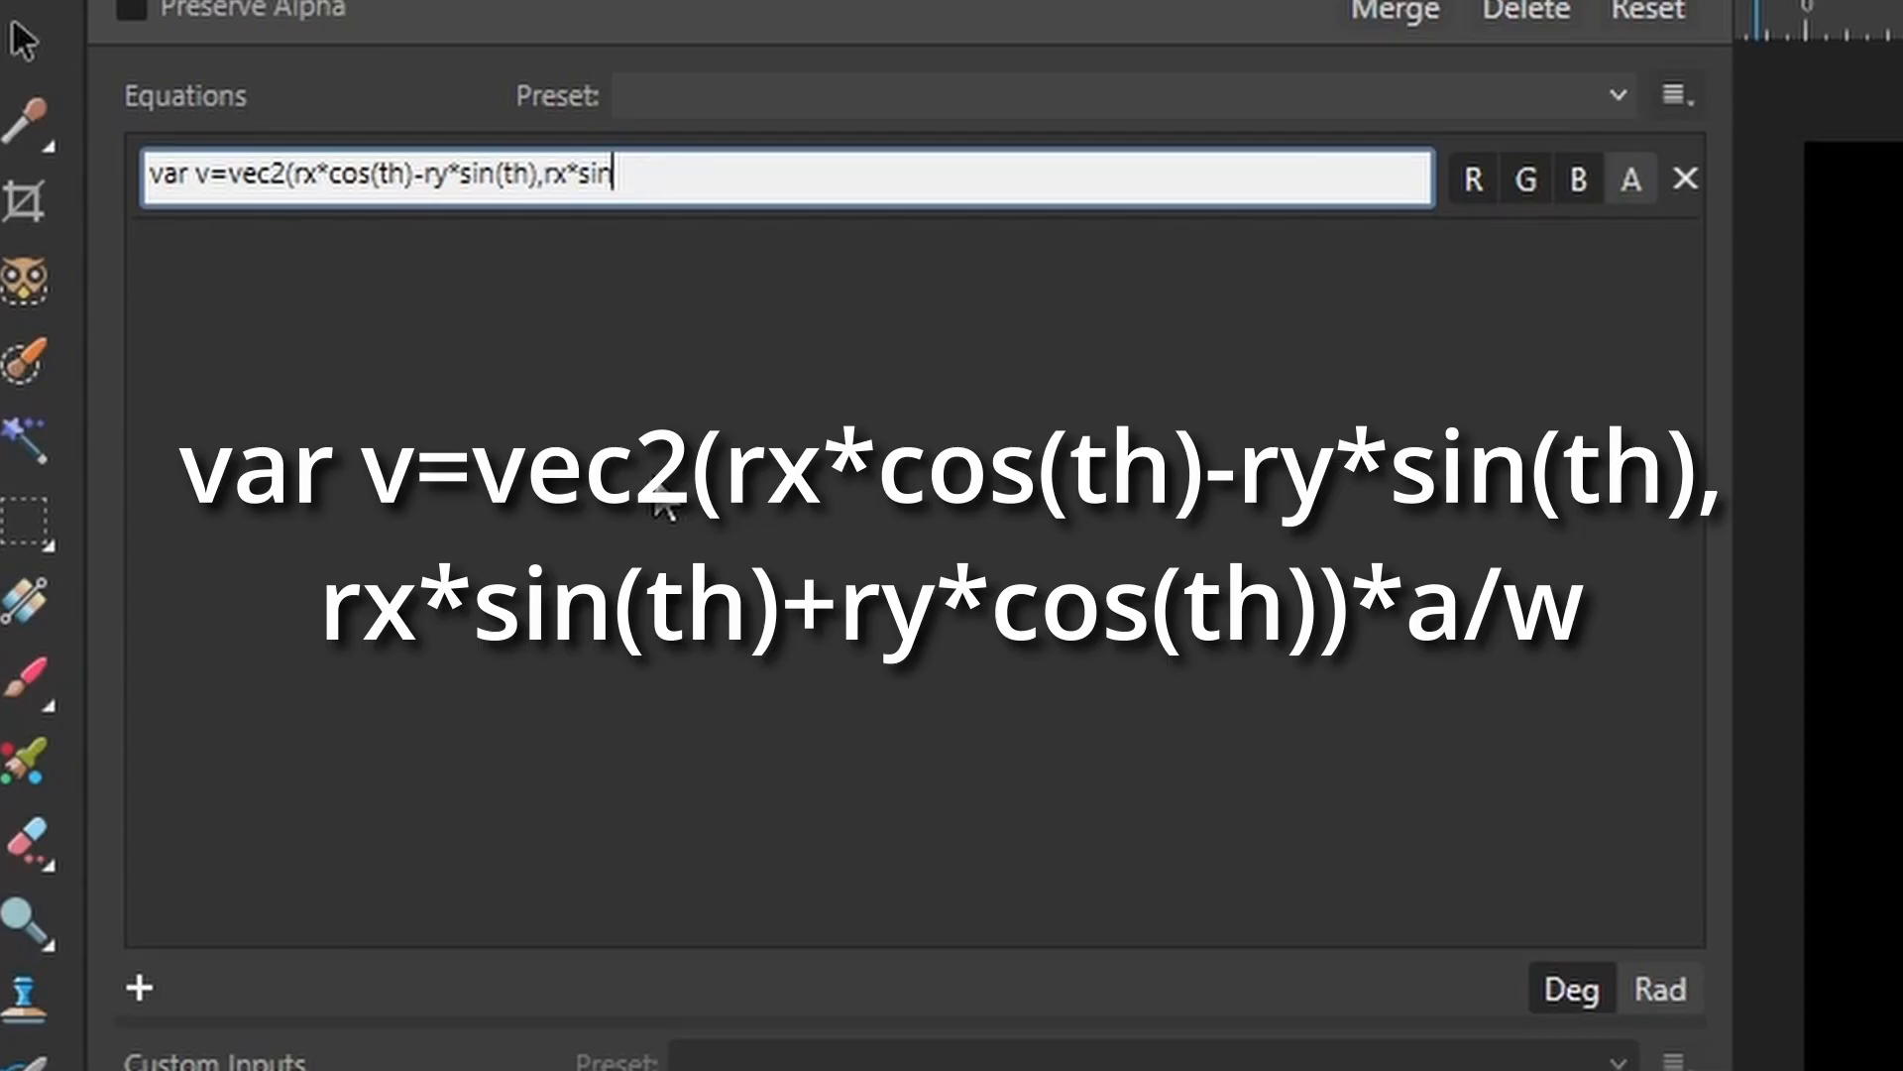
type("(th)+ry")
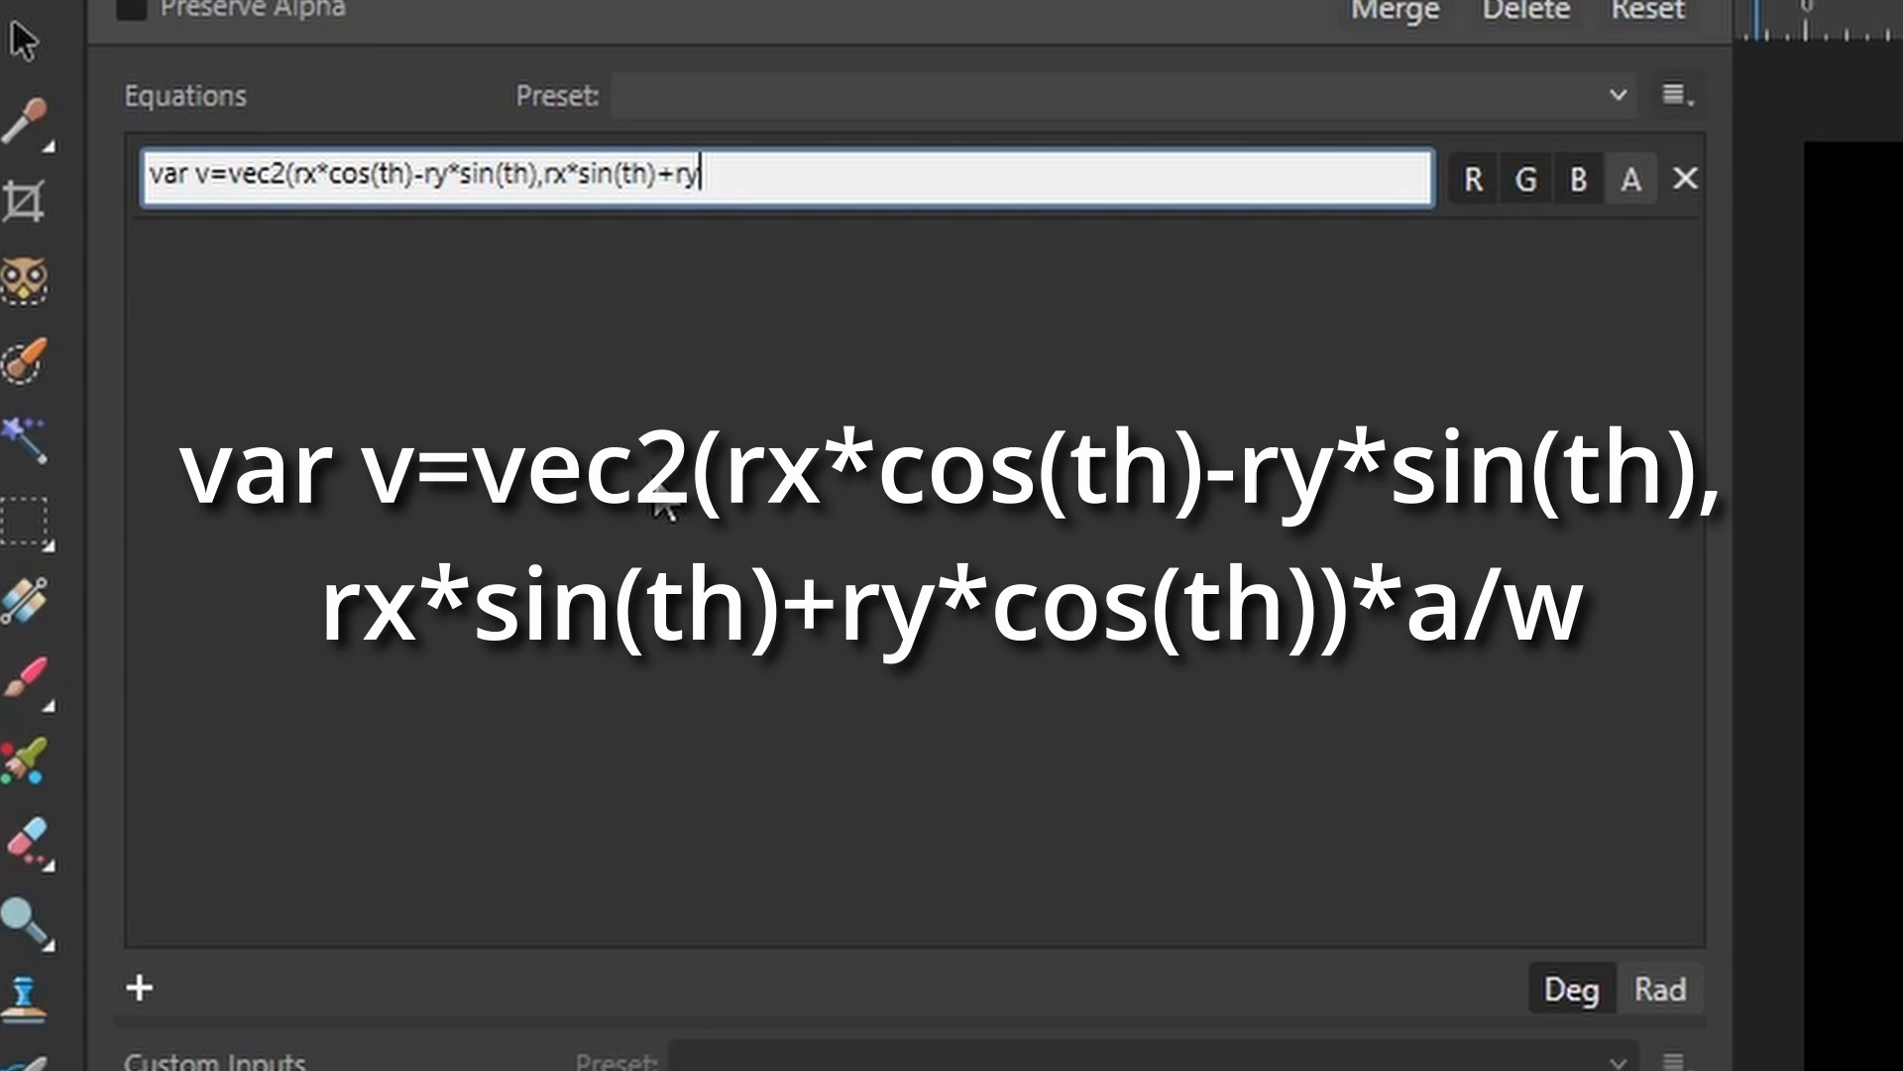
type("*cos(th)")
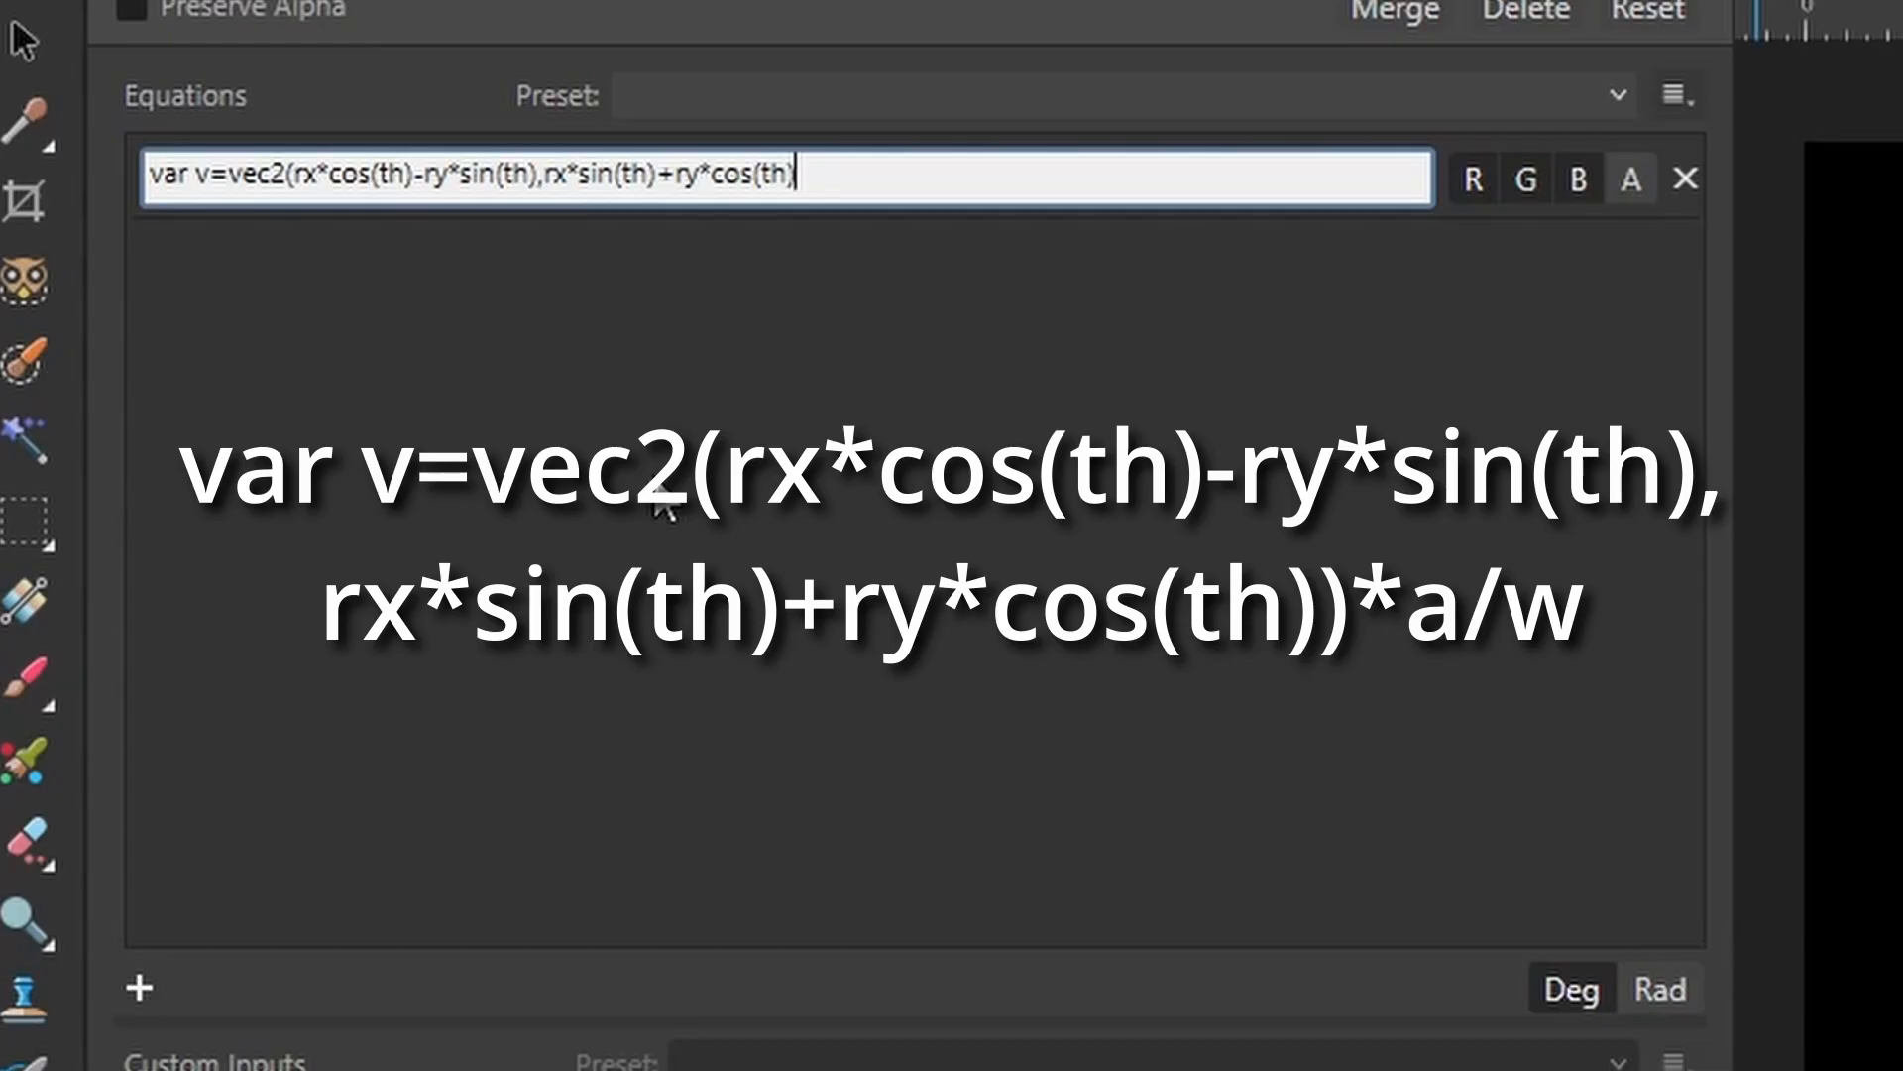
type(")*a/w")
key("Return")
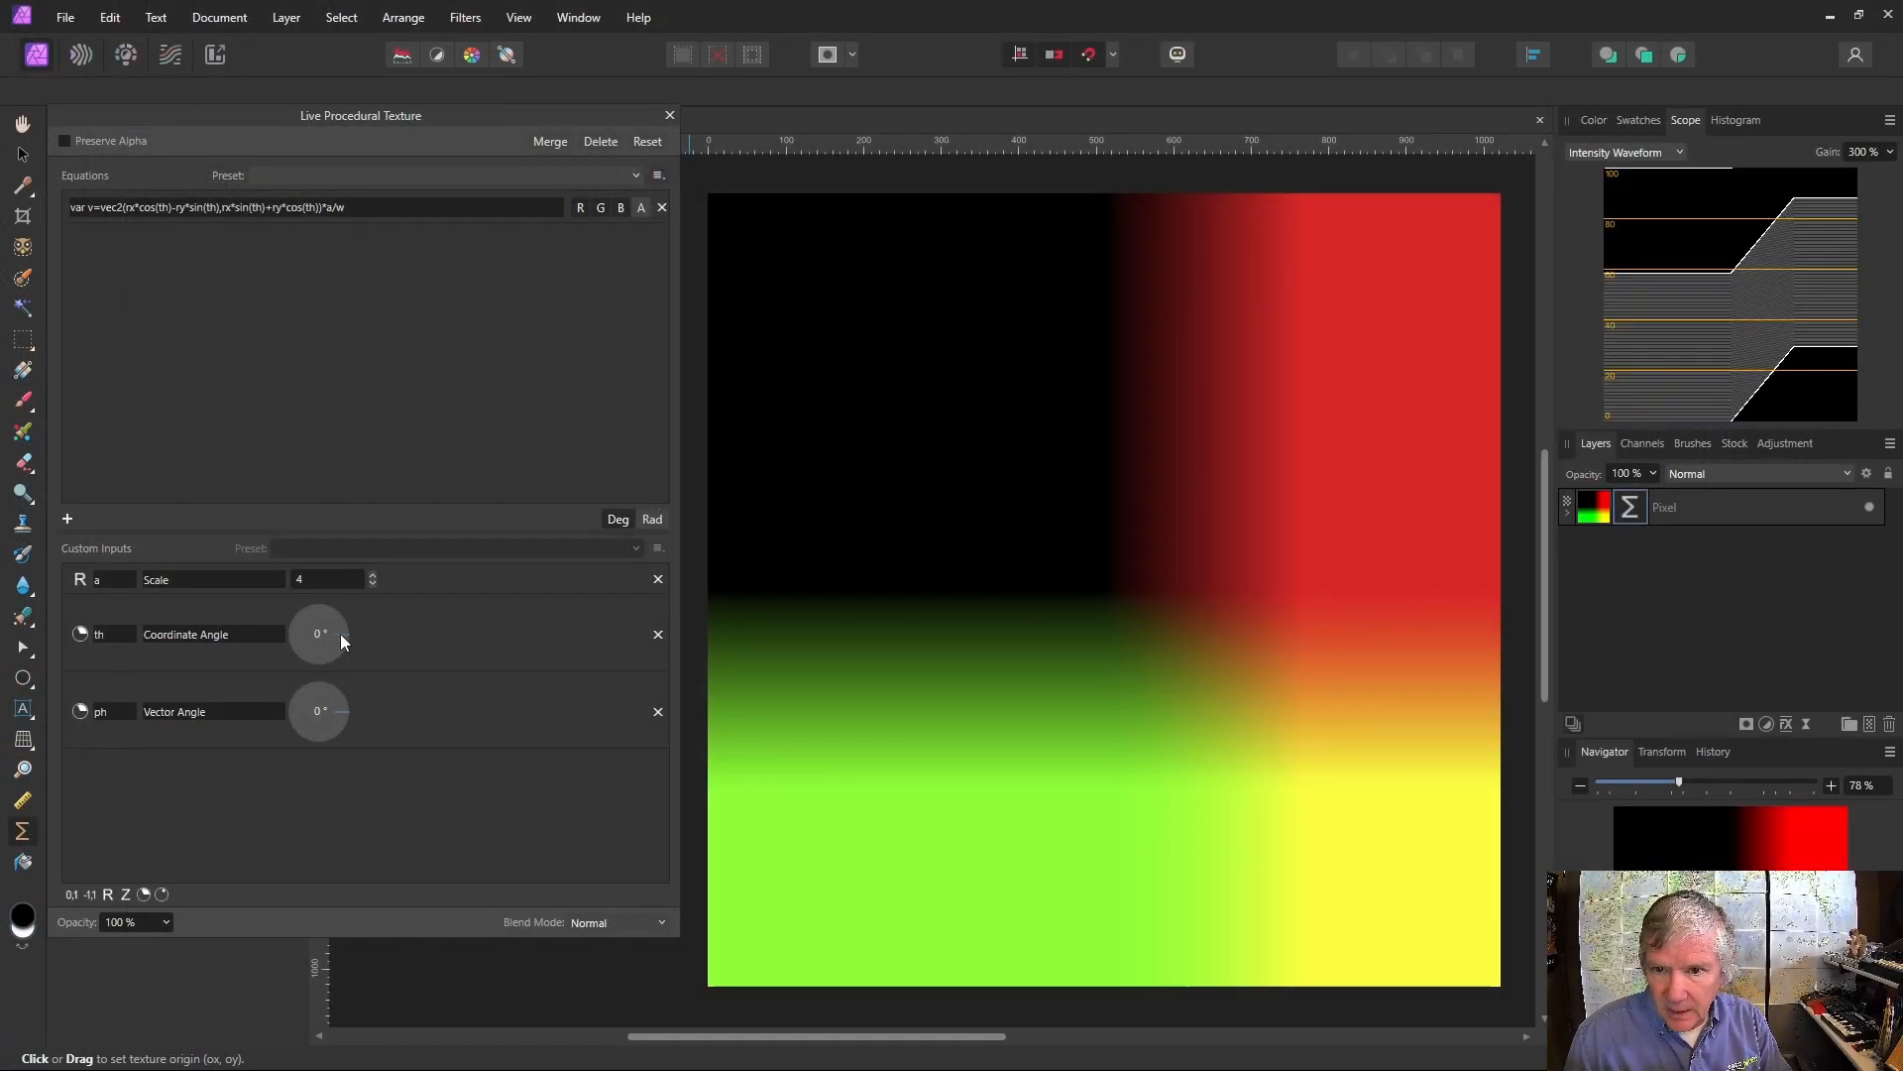
mouse_move(340, 634)
left_mouse_down()
mouse_move(312, 610)
mouse_move(350, 645)
left_mouse_up()
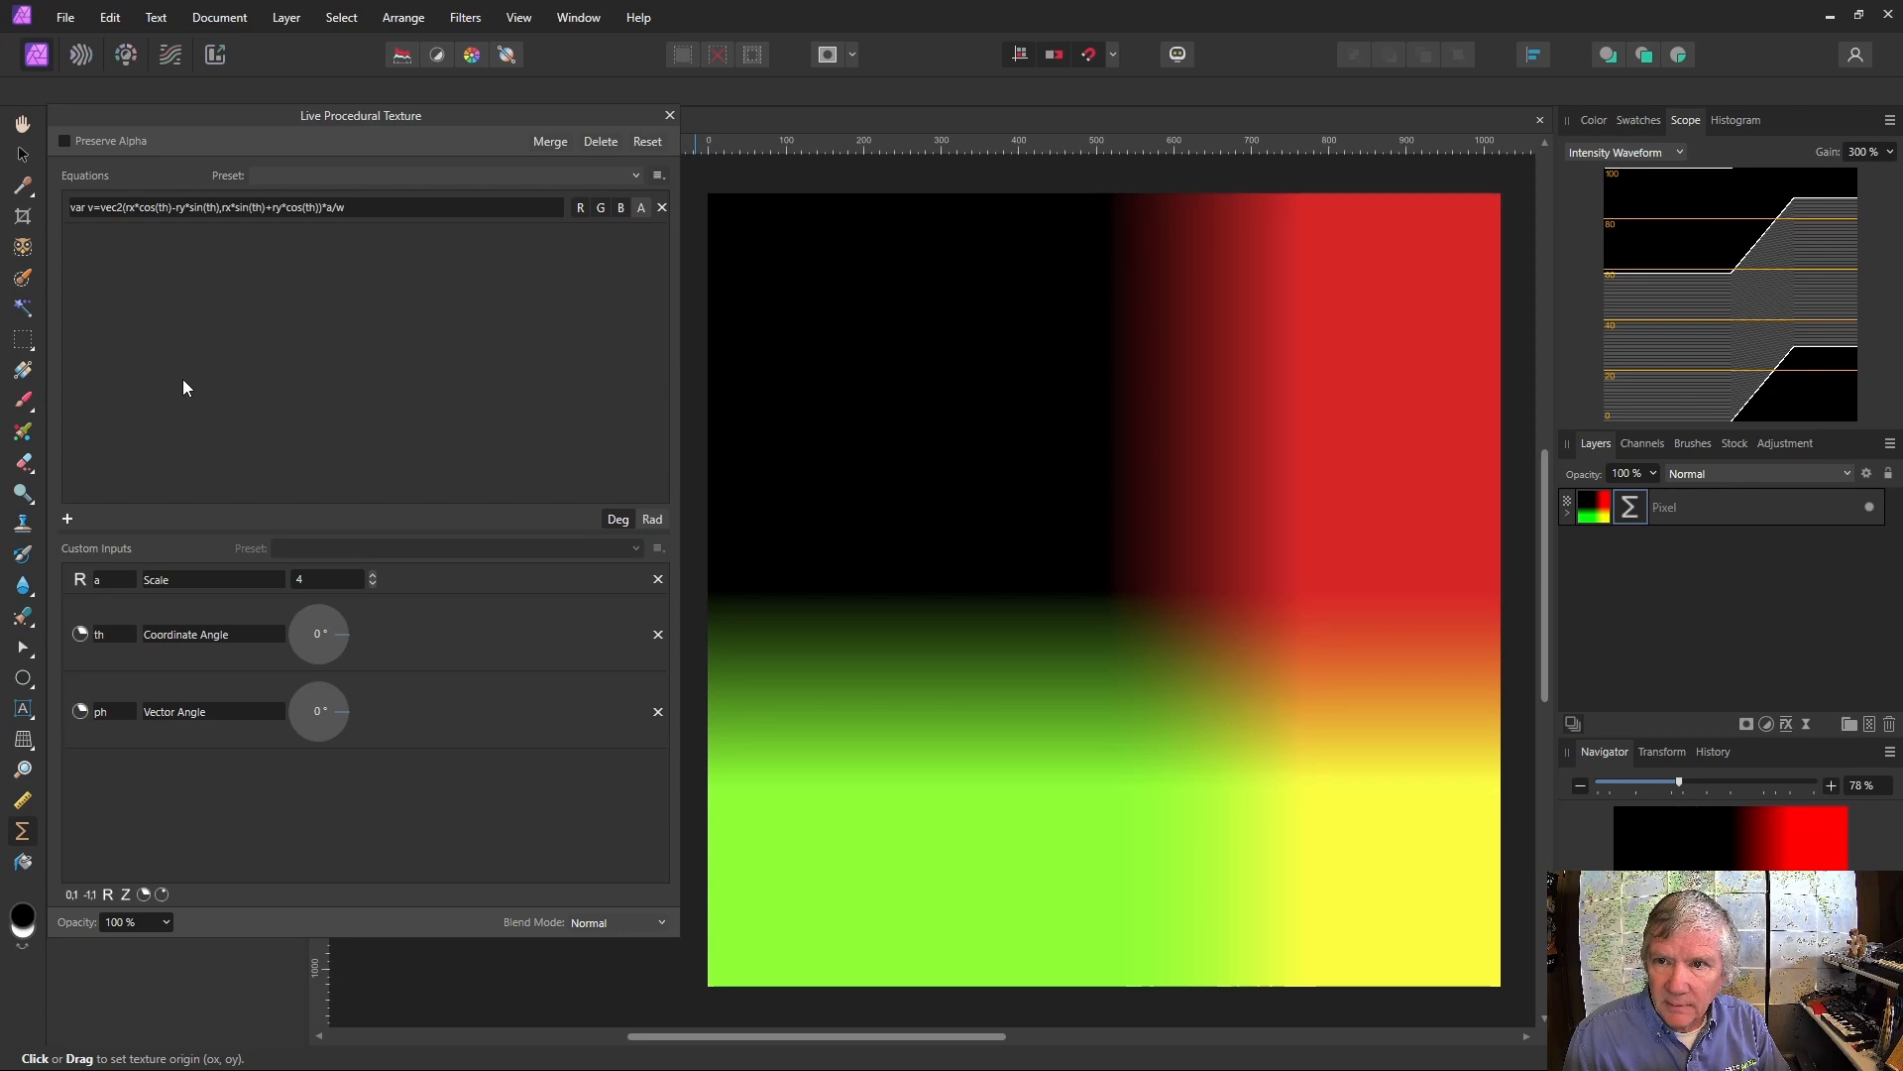
Append a second vector variable to the equation: "; var v1=vec2(cos(ph),sin(ph));"
type(";")
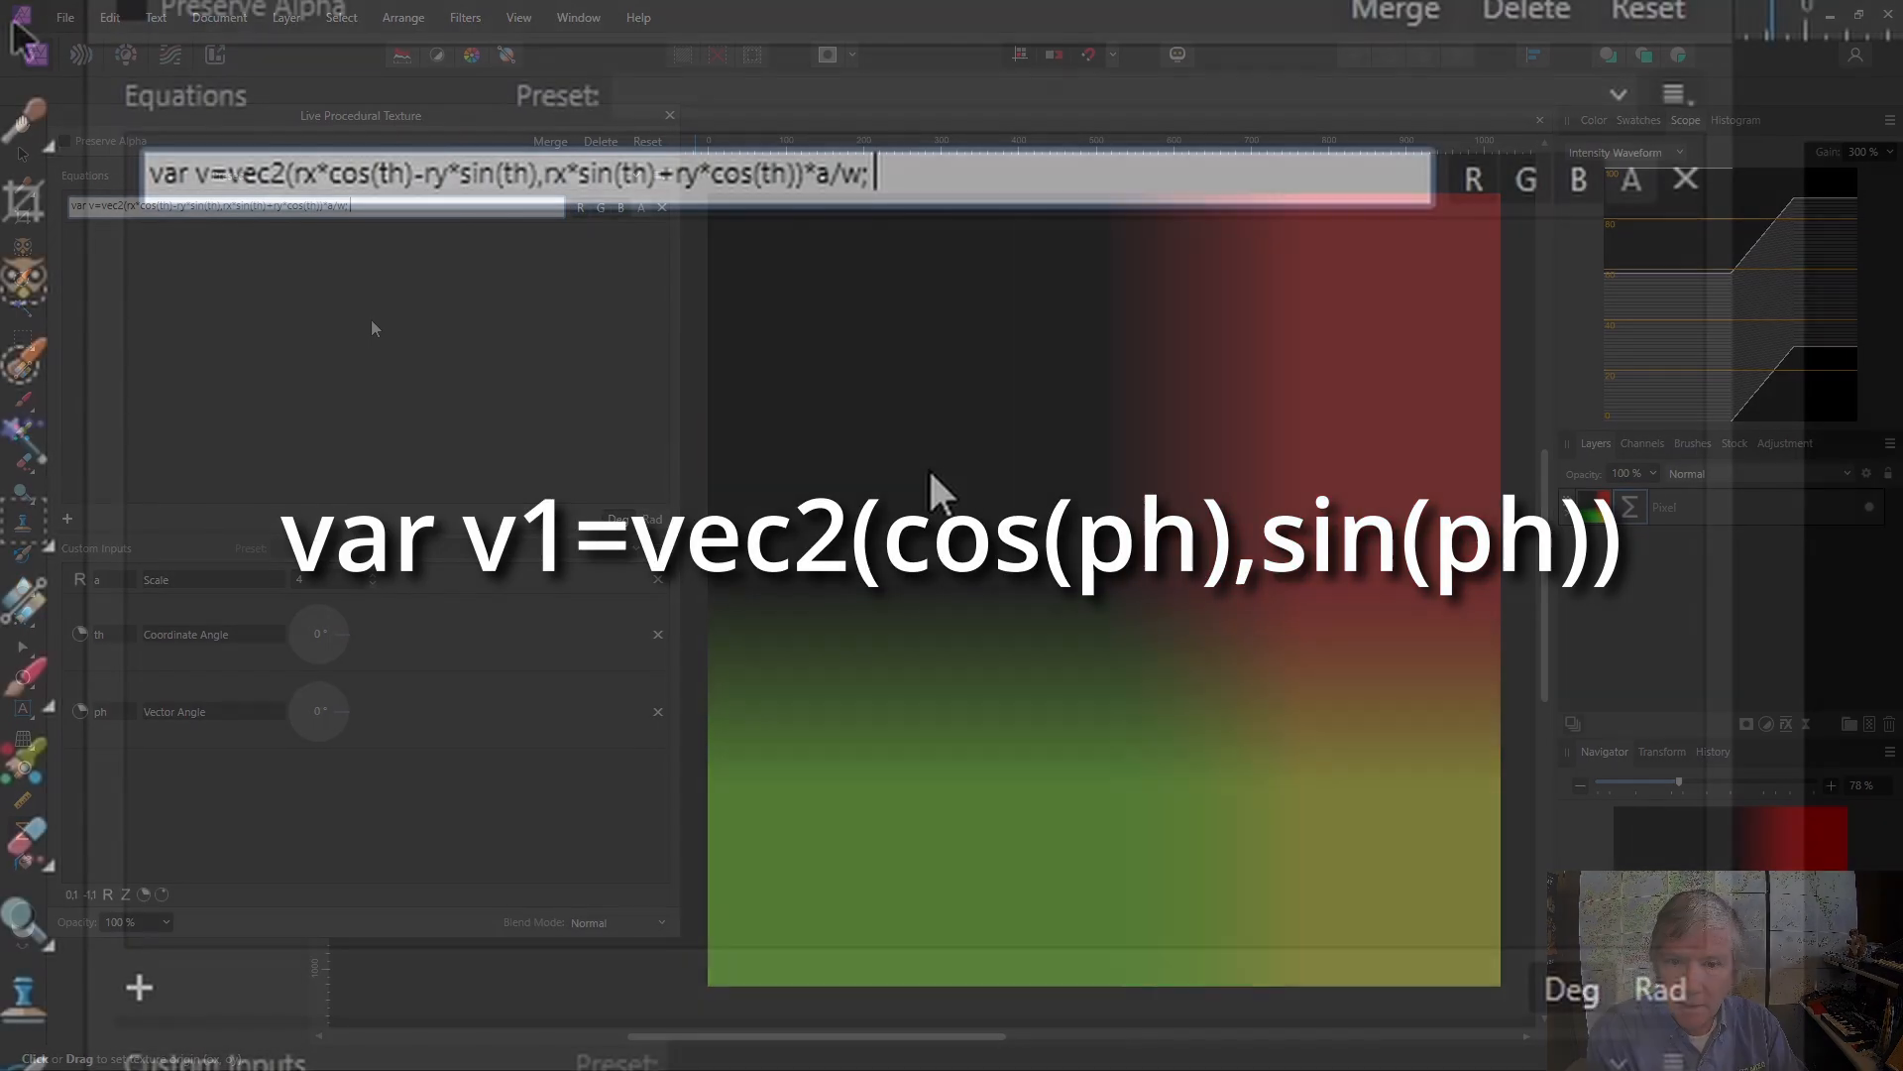
type("var v1")
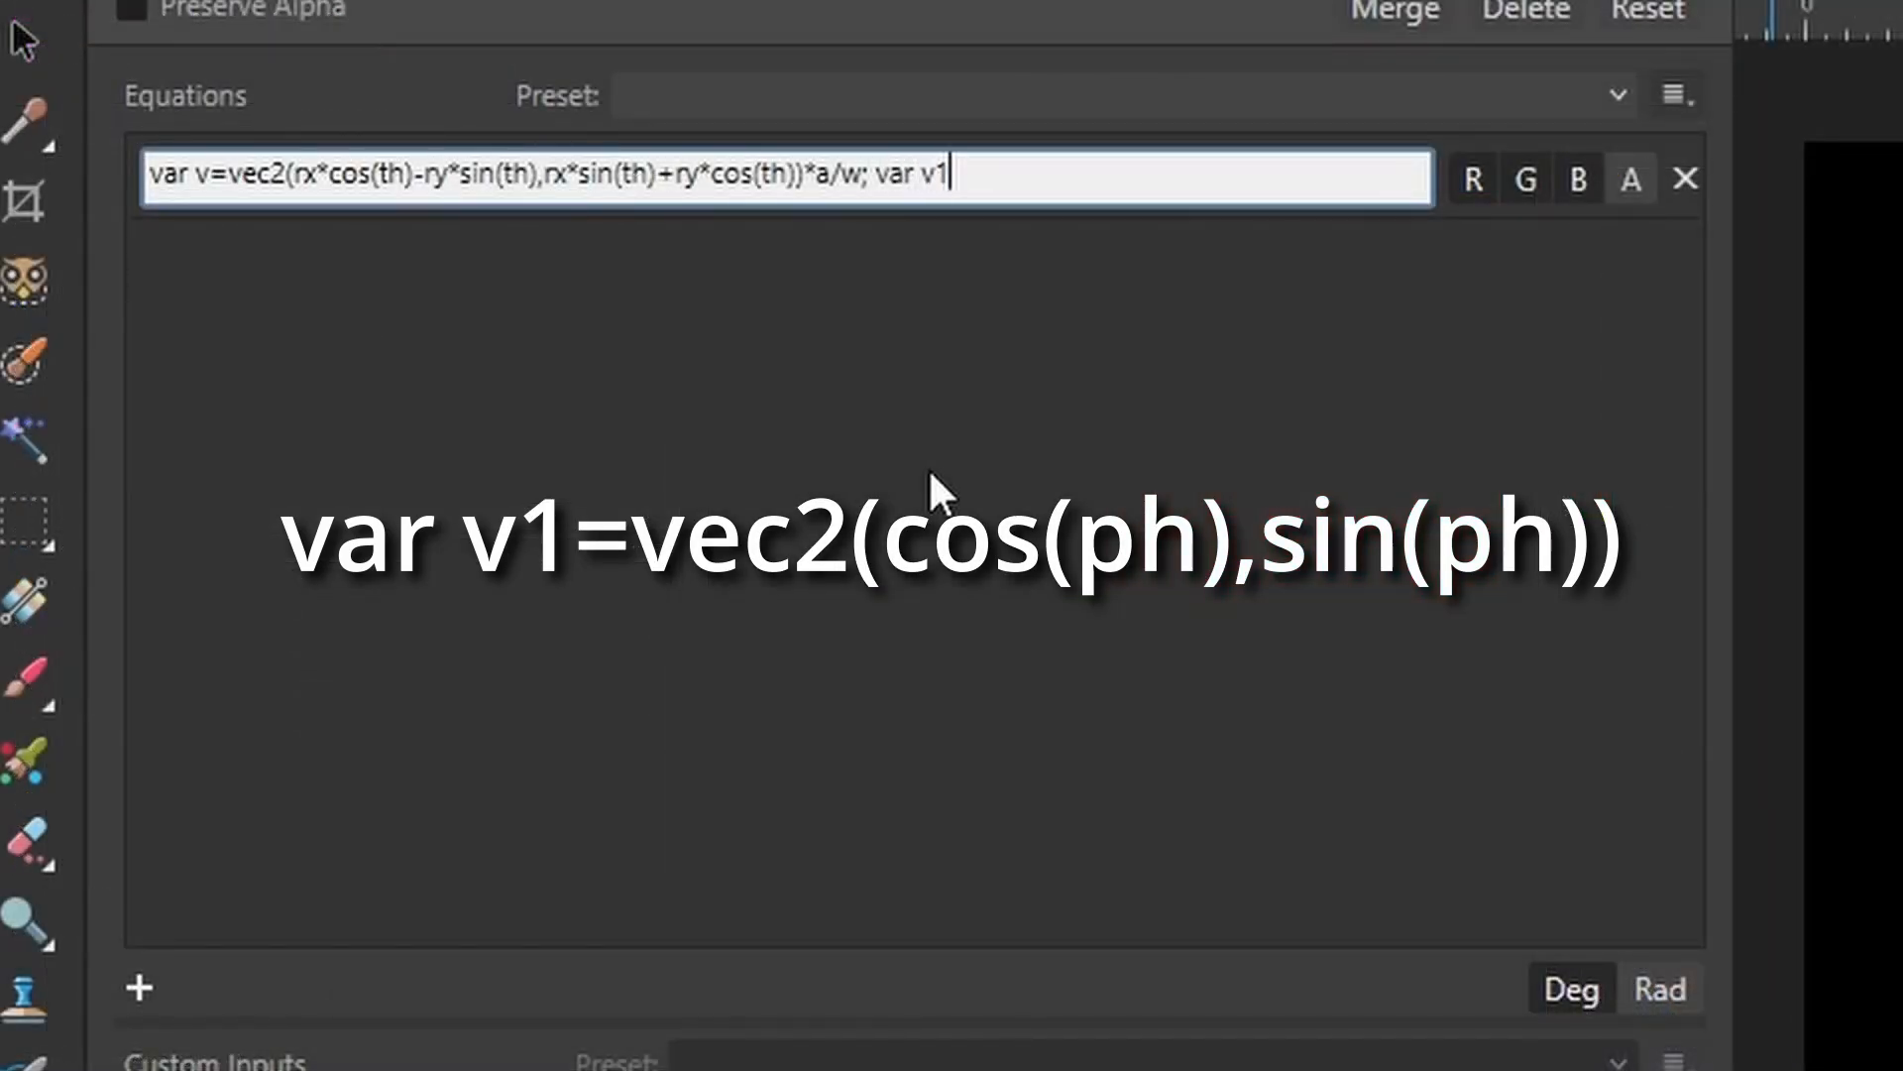
type("=vec2(cos")
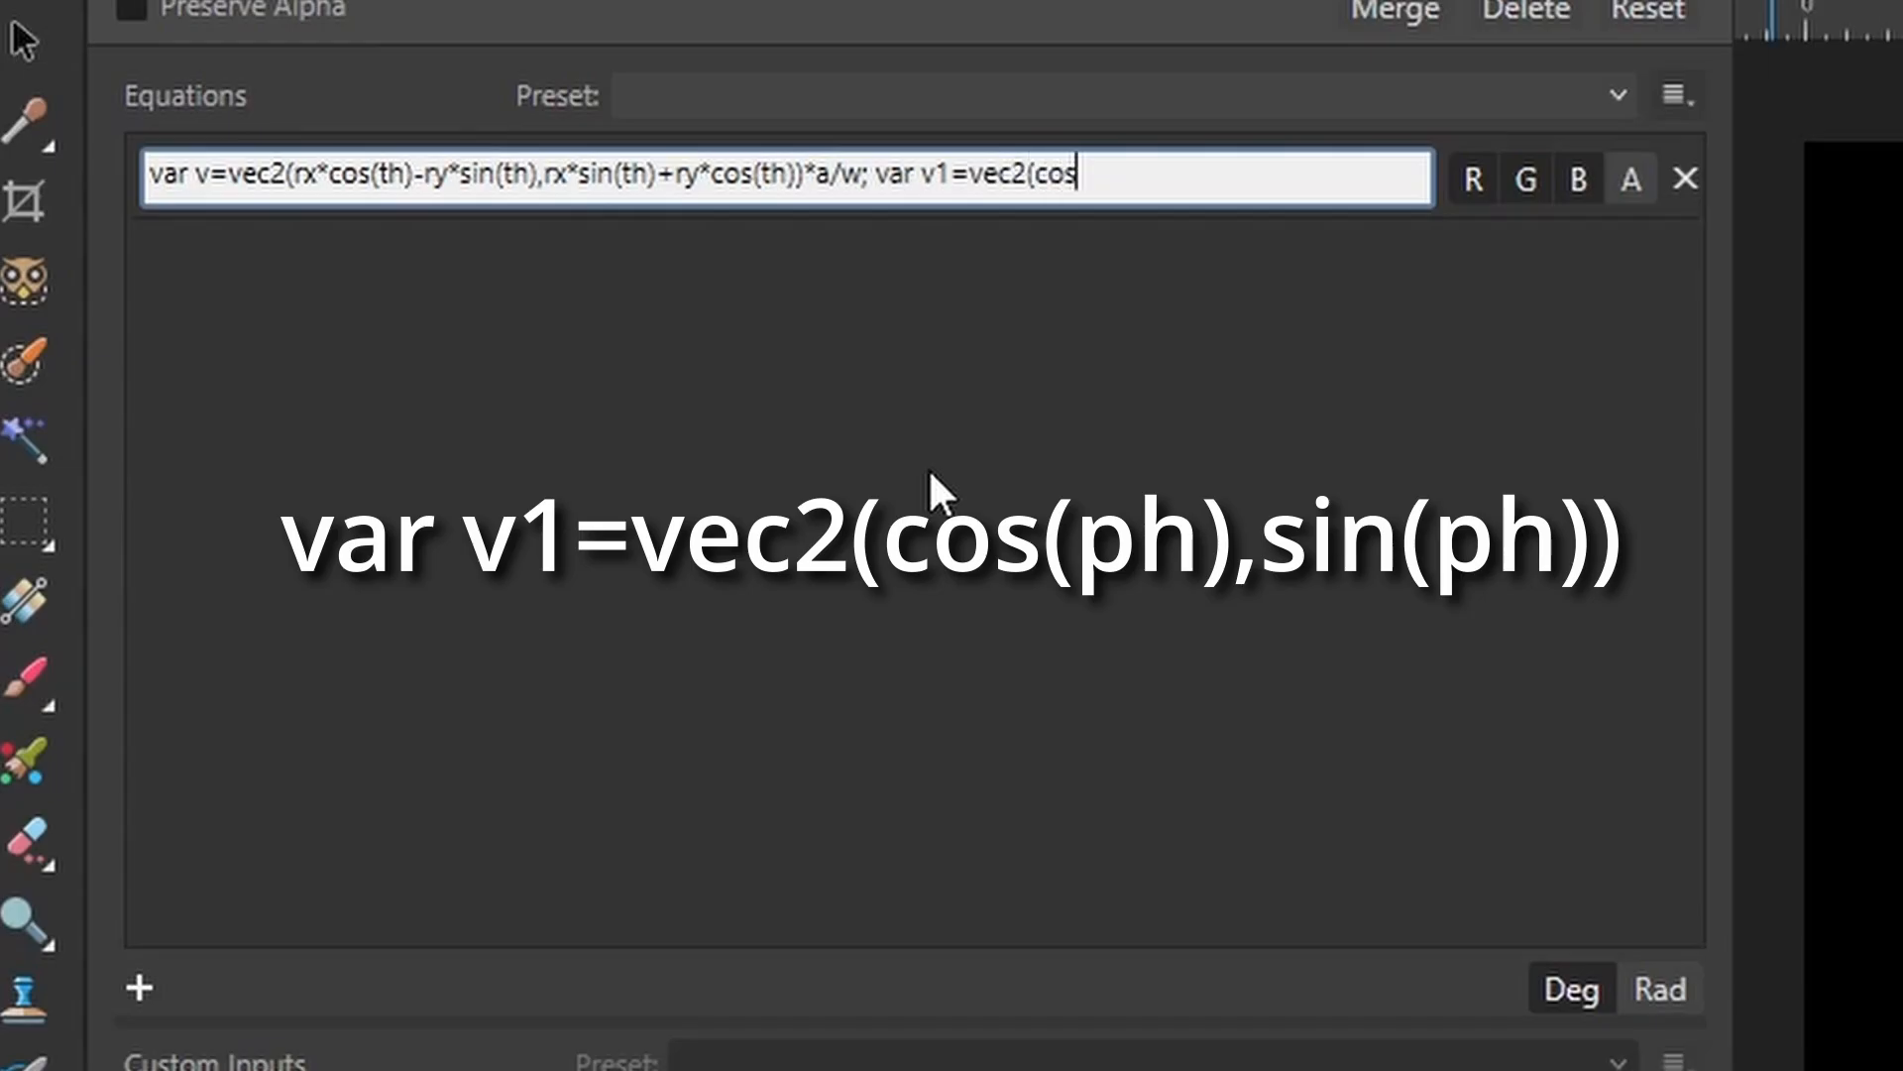
type("(ph),sin(ph")
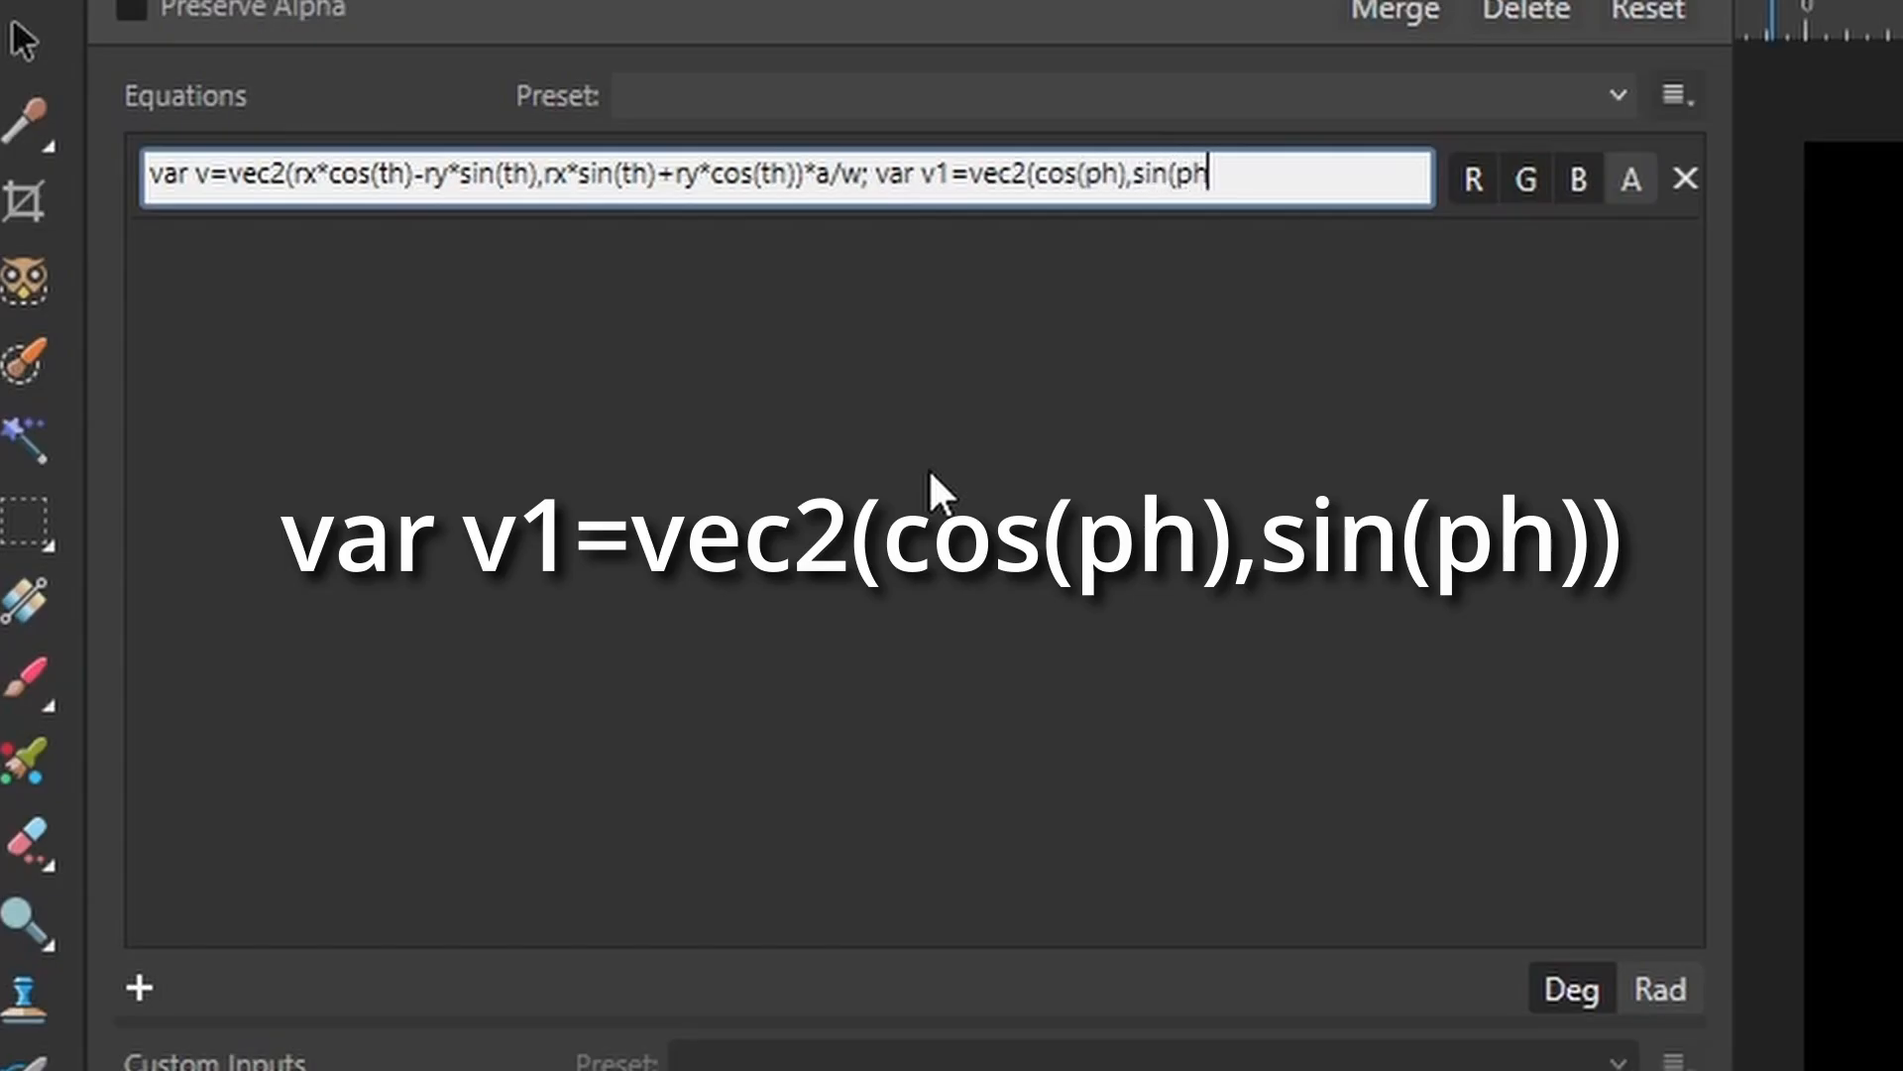
type("));")
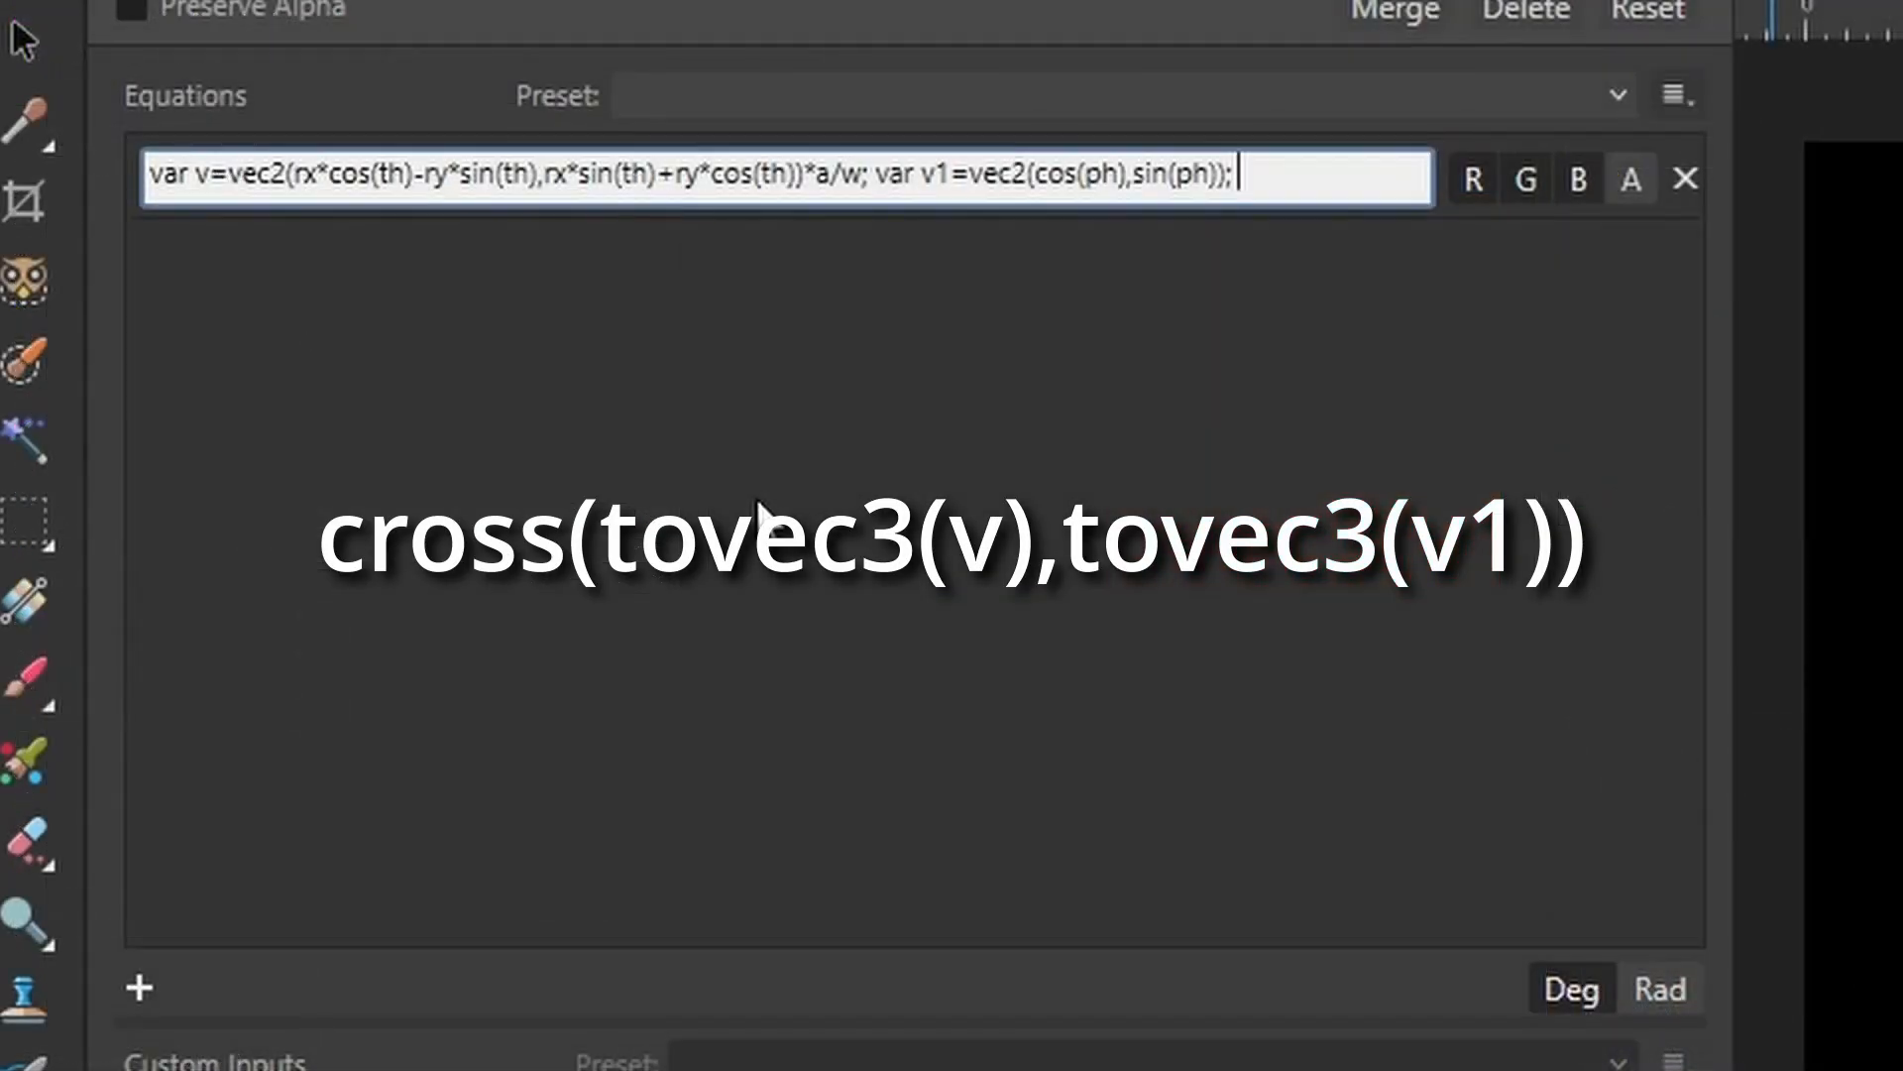
Finish the equation with the cross product "cross(tovec3(v),tovec3(v1))" as its output and apply it
type("cross(")
type("to")
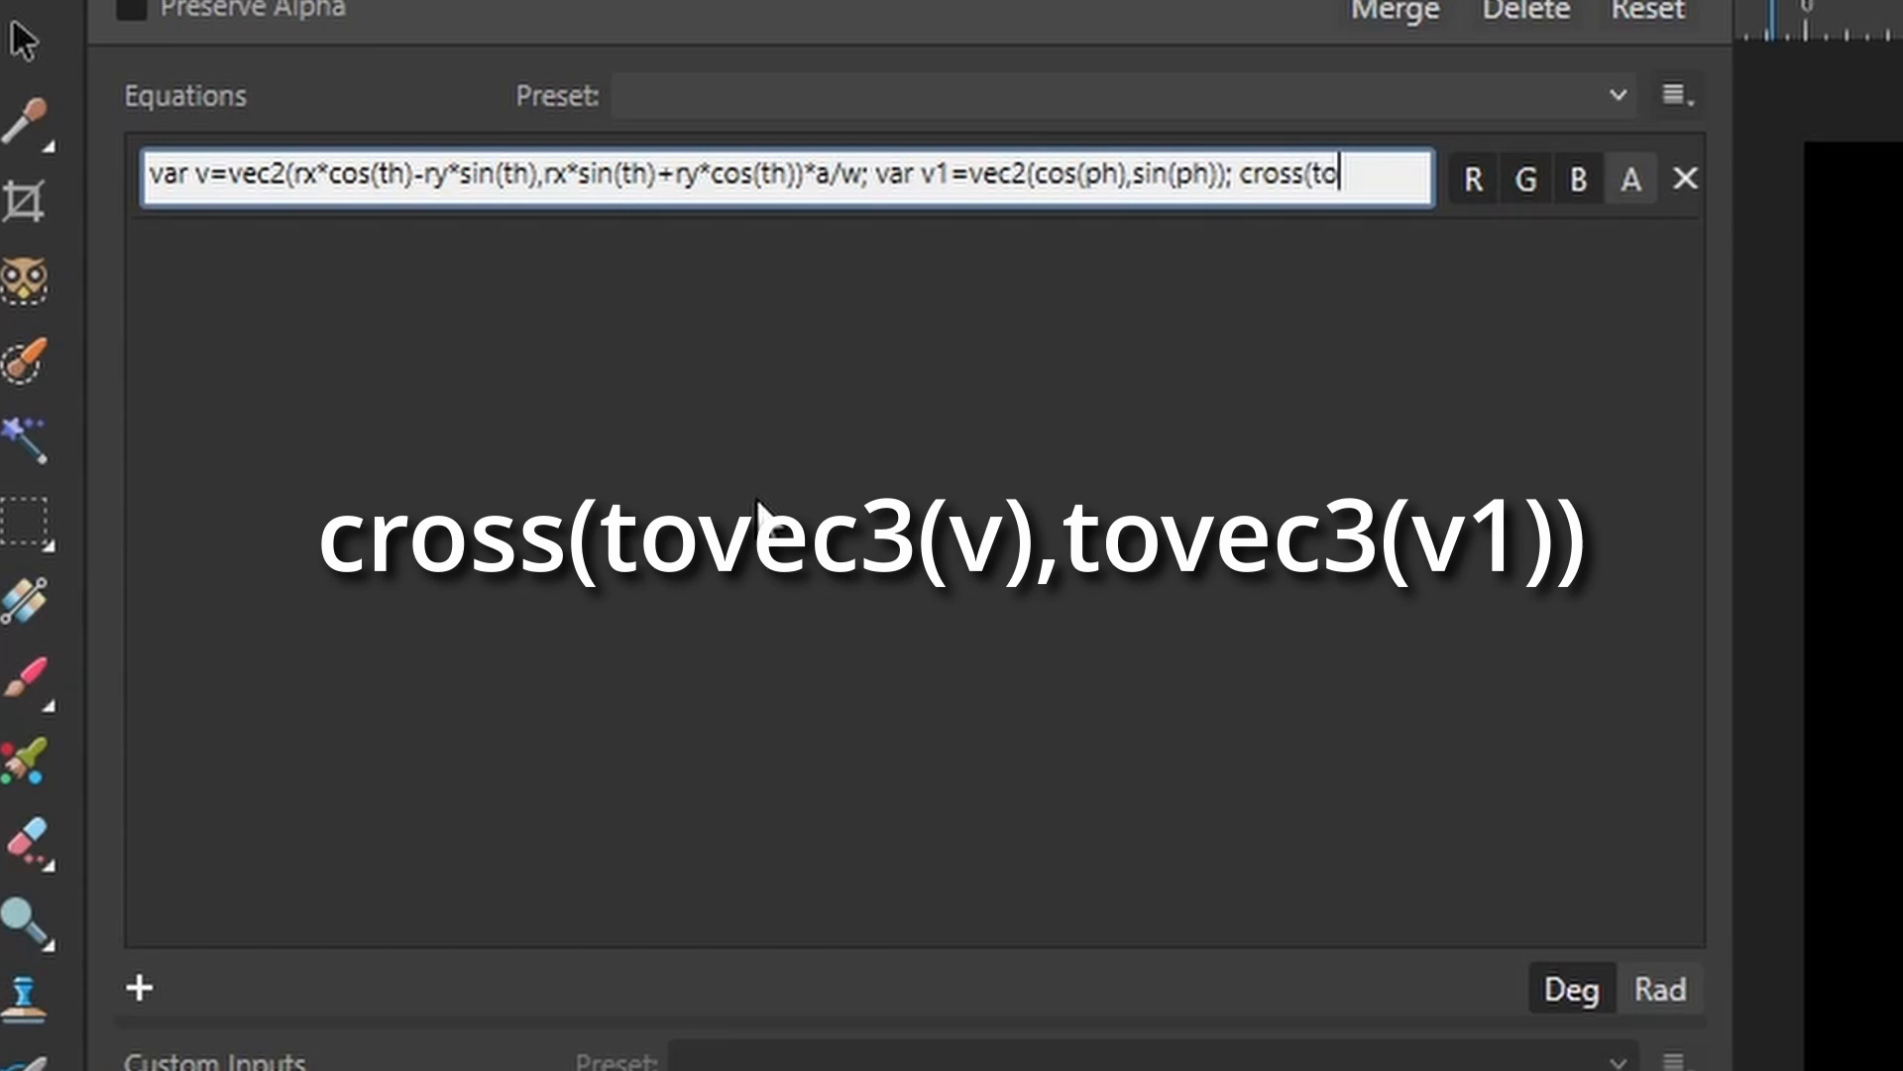
type("vec3(v)")
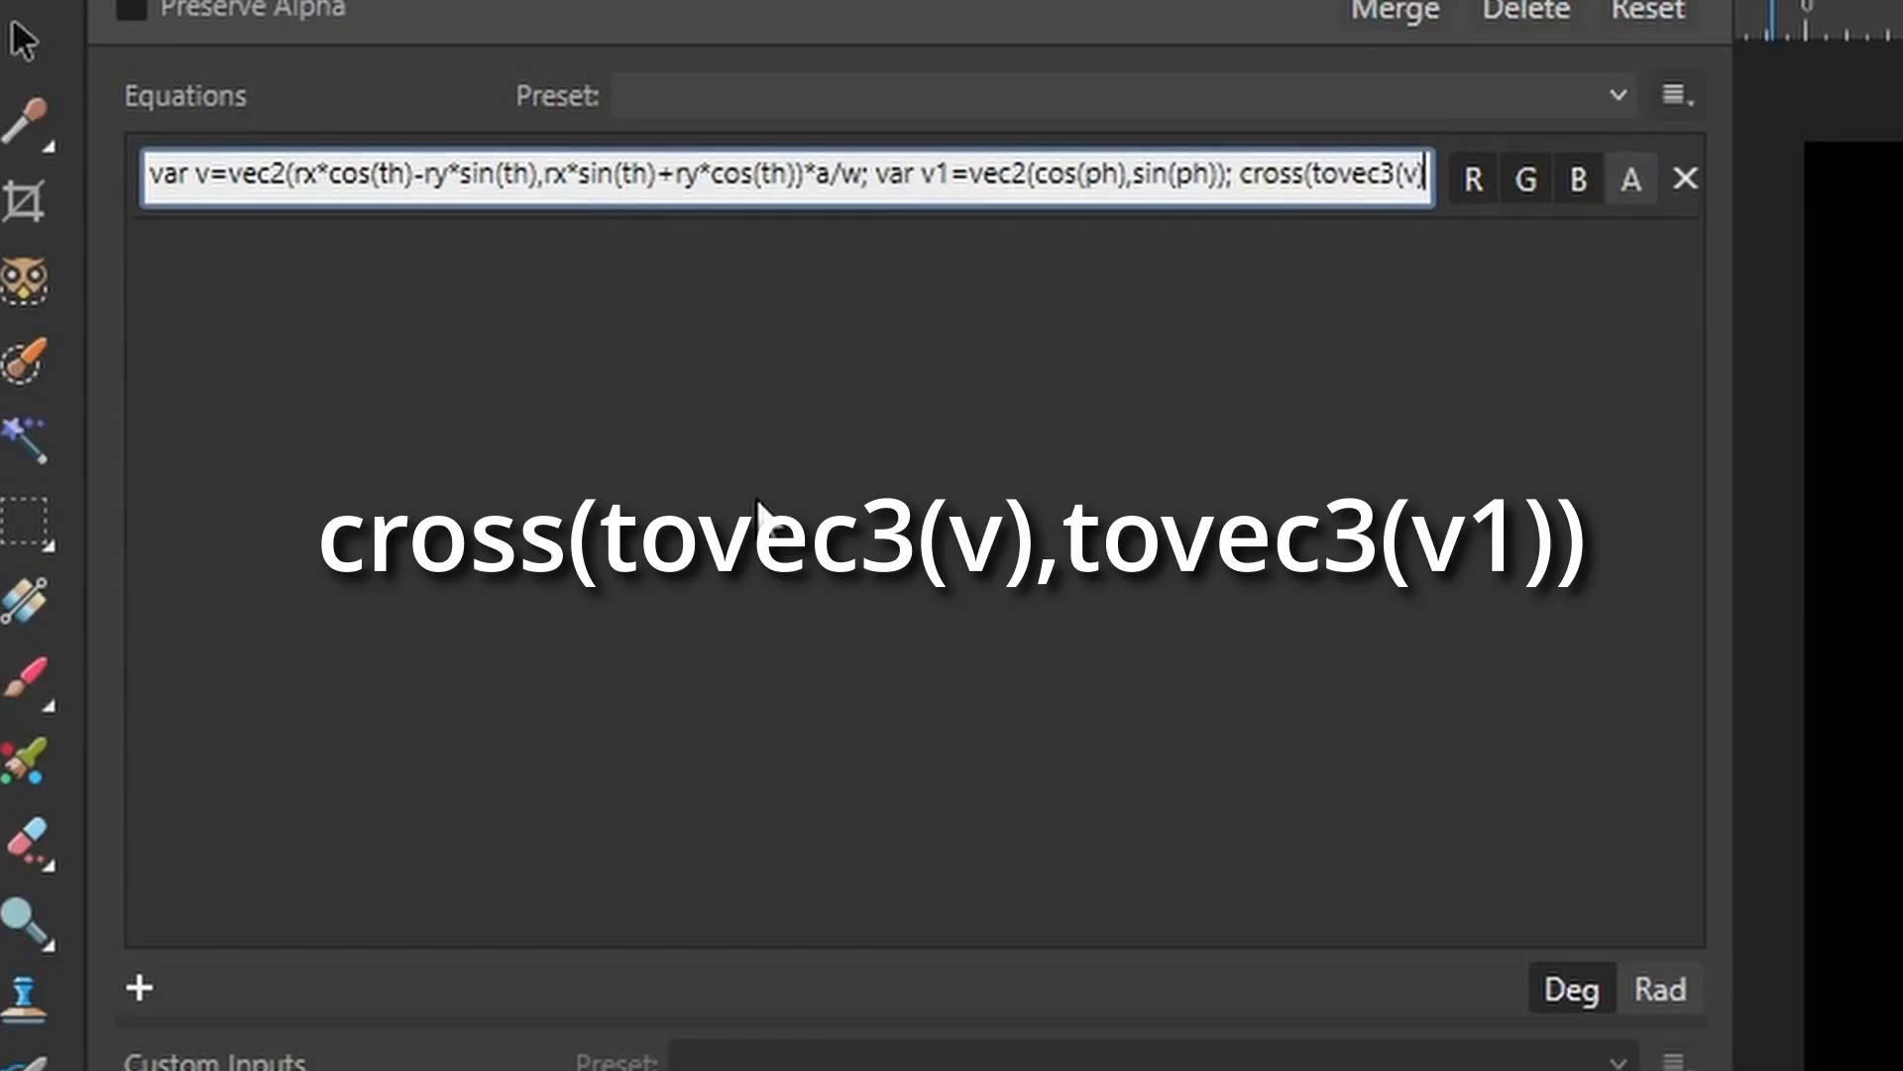
type(",")
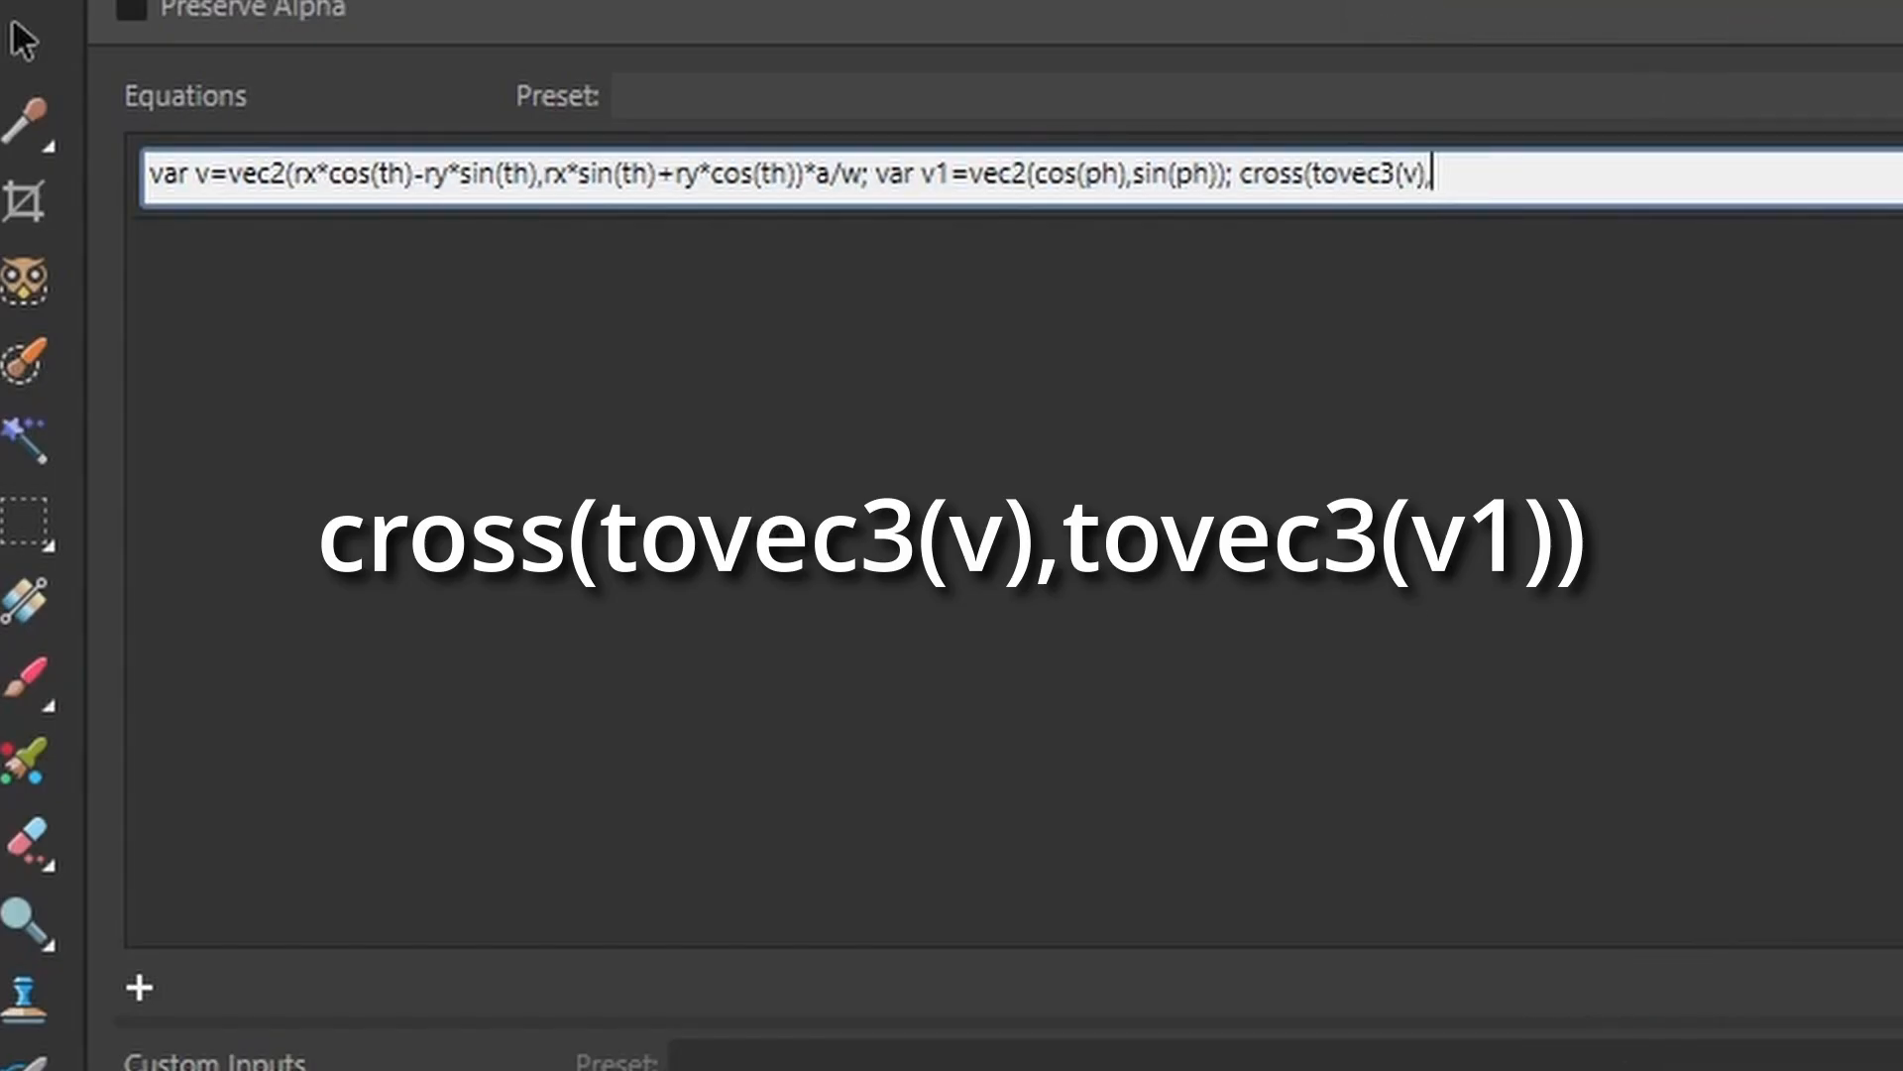
type("tovec3(v1)")
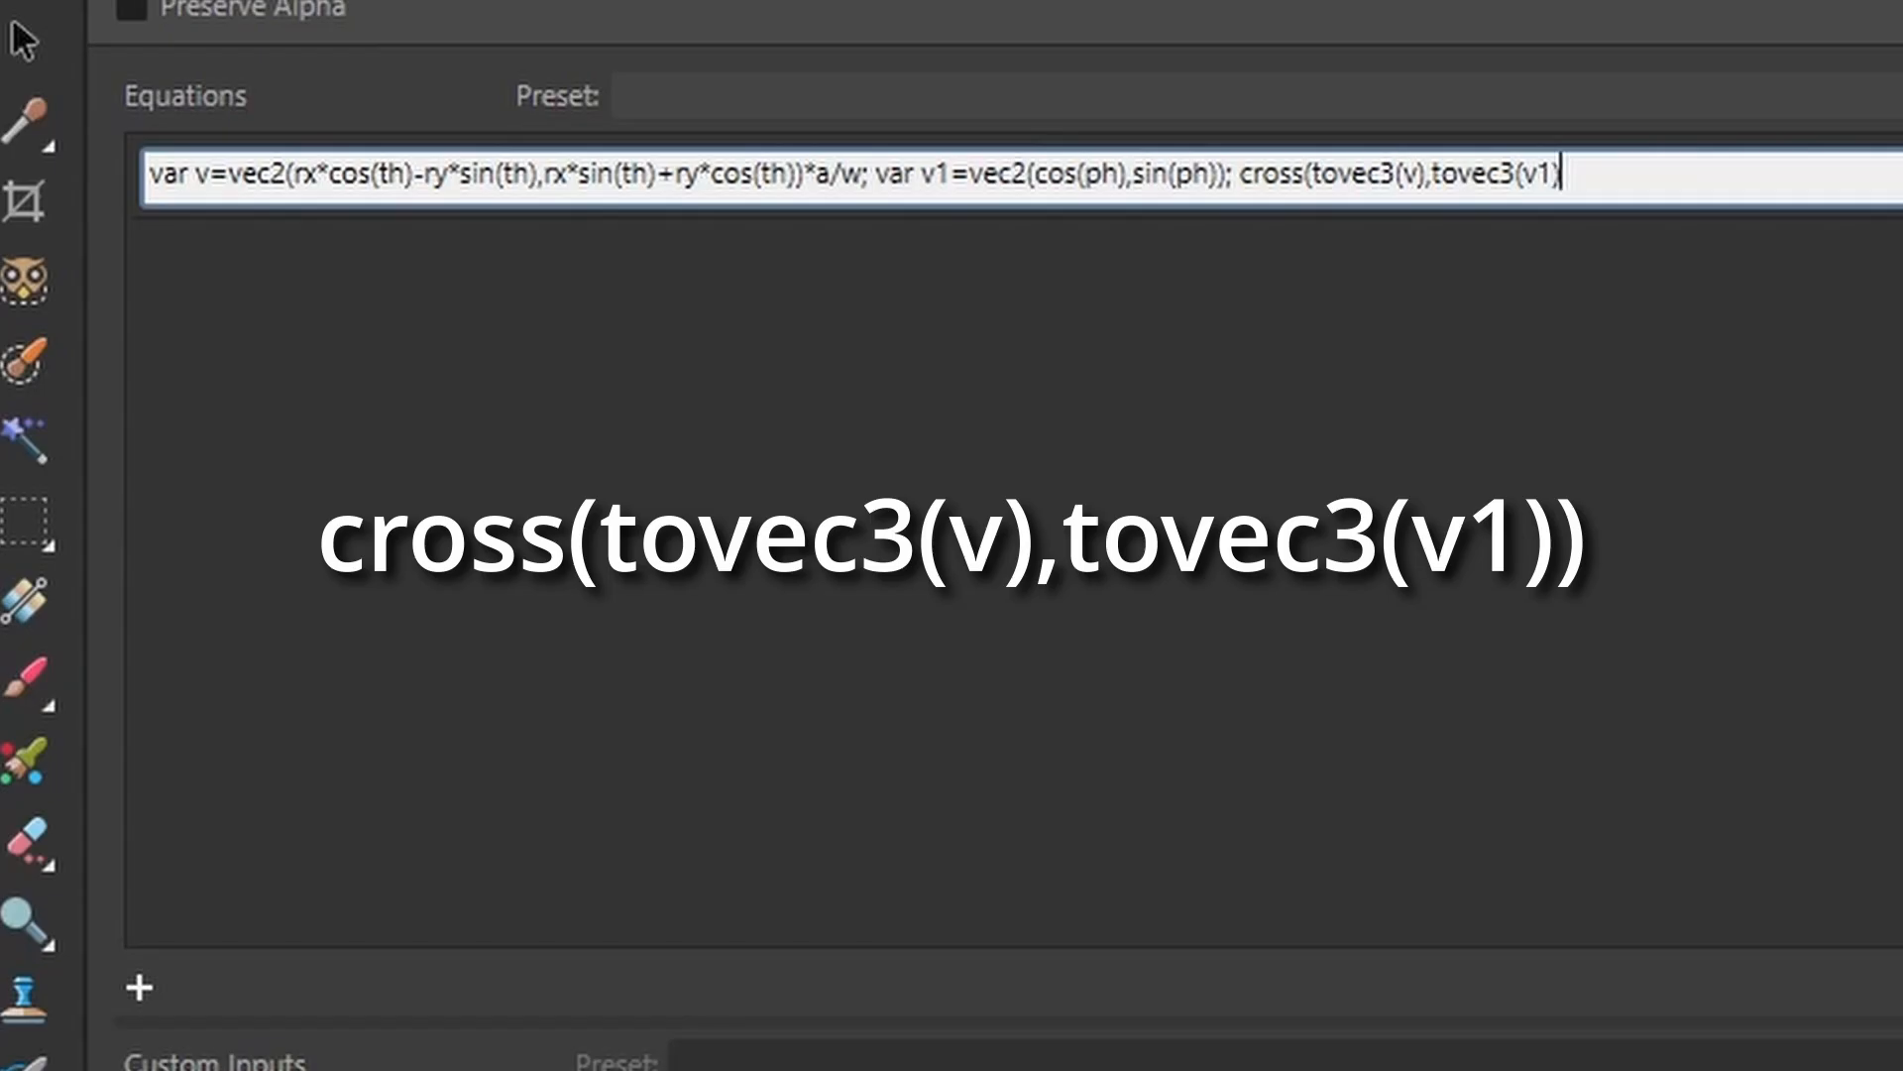
type(")")
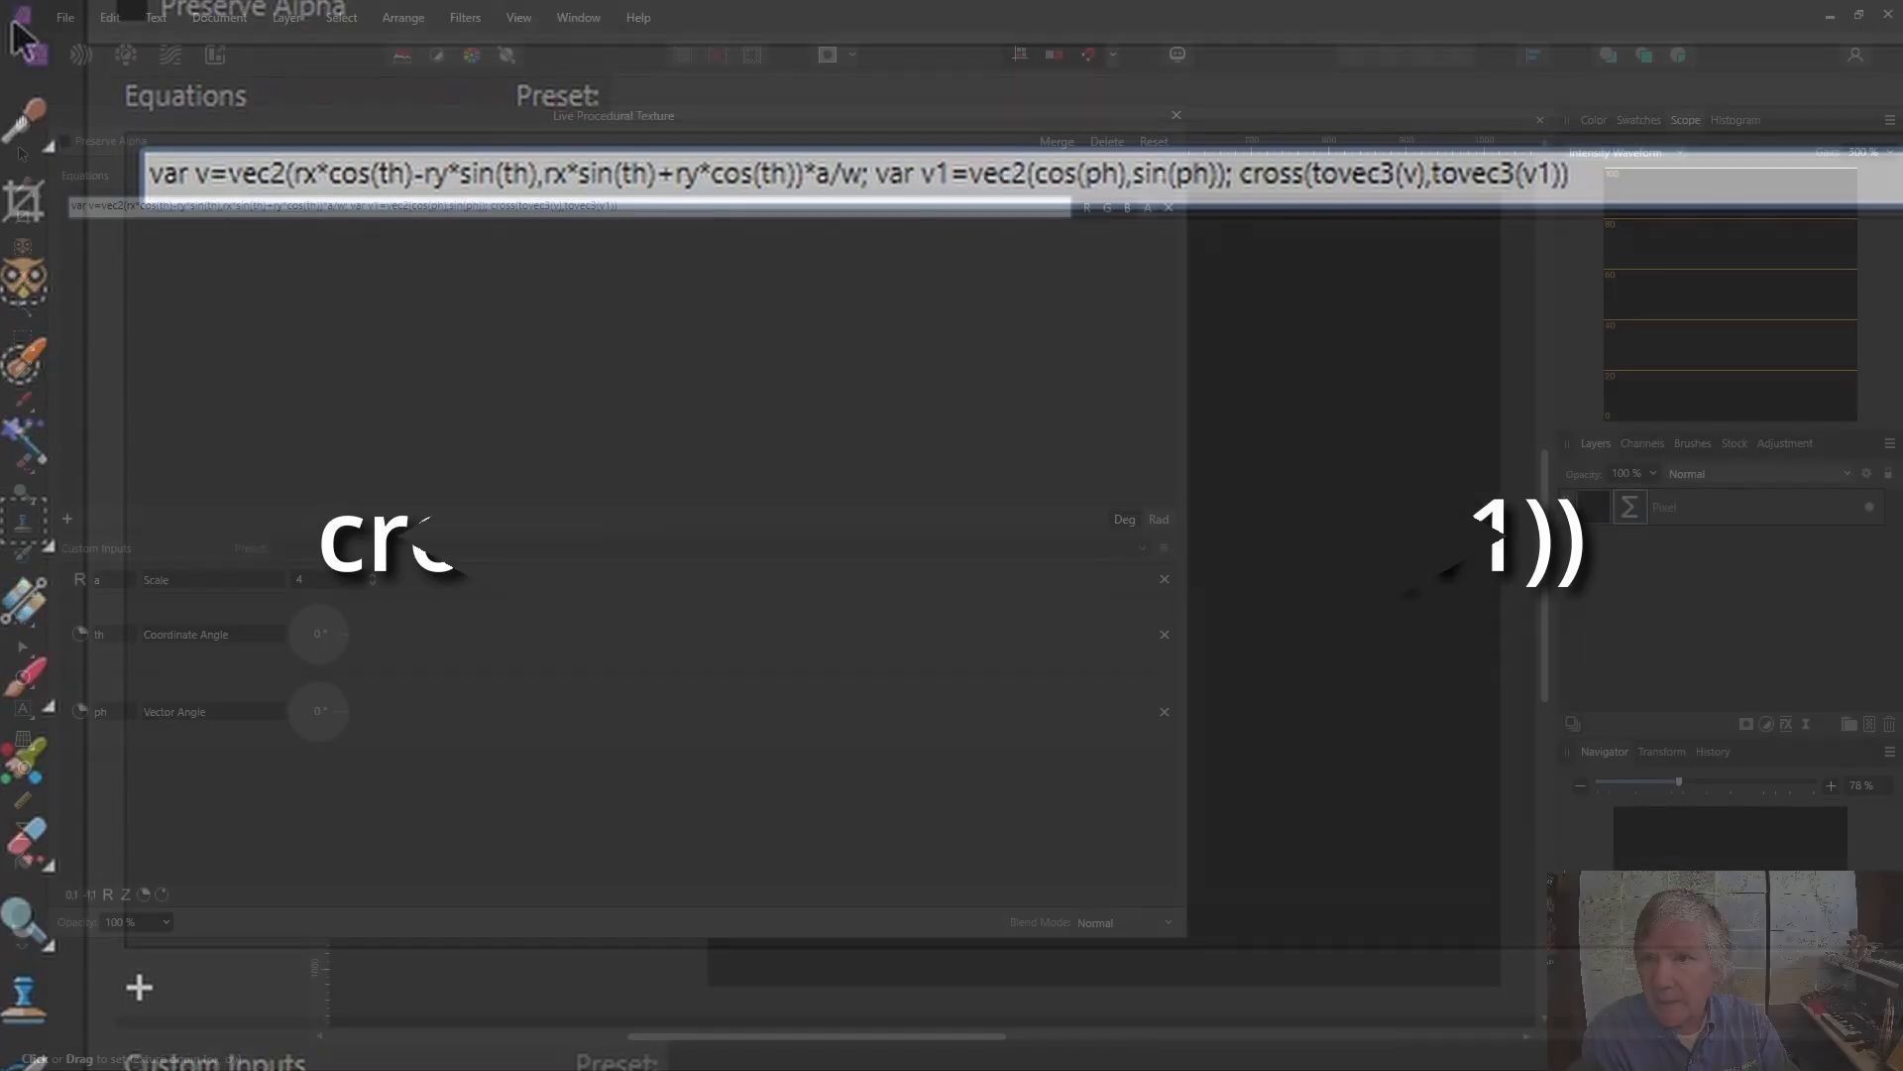
key("Return")
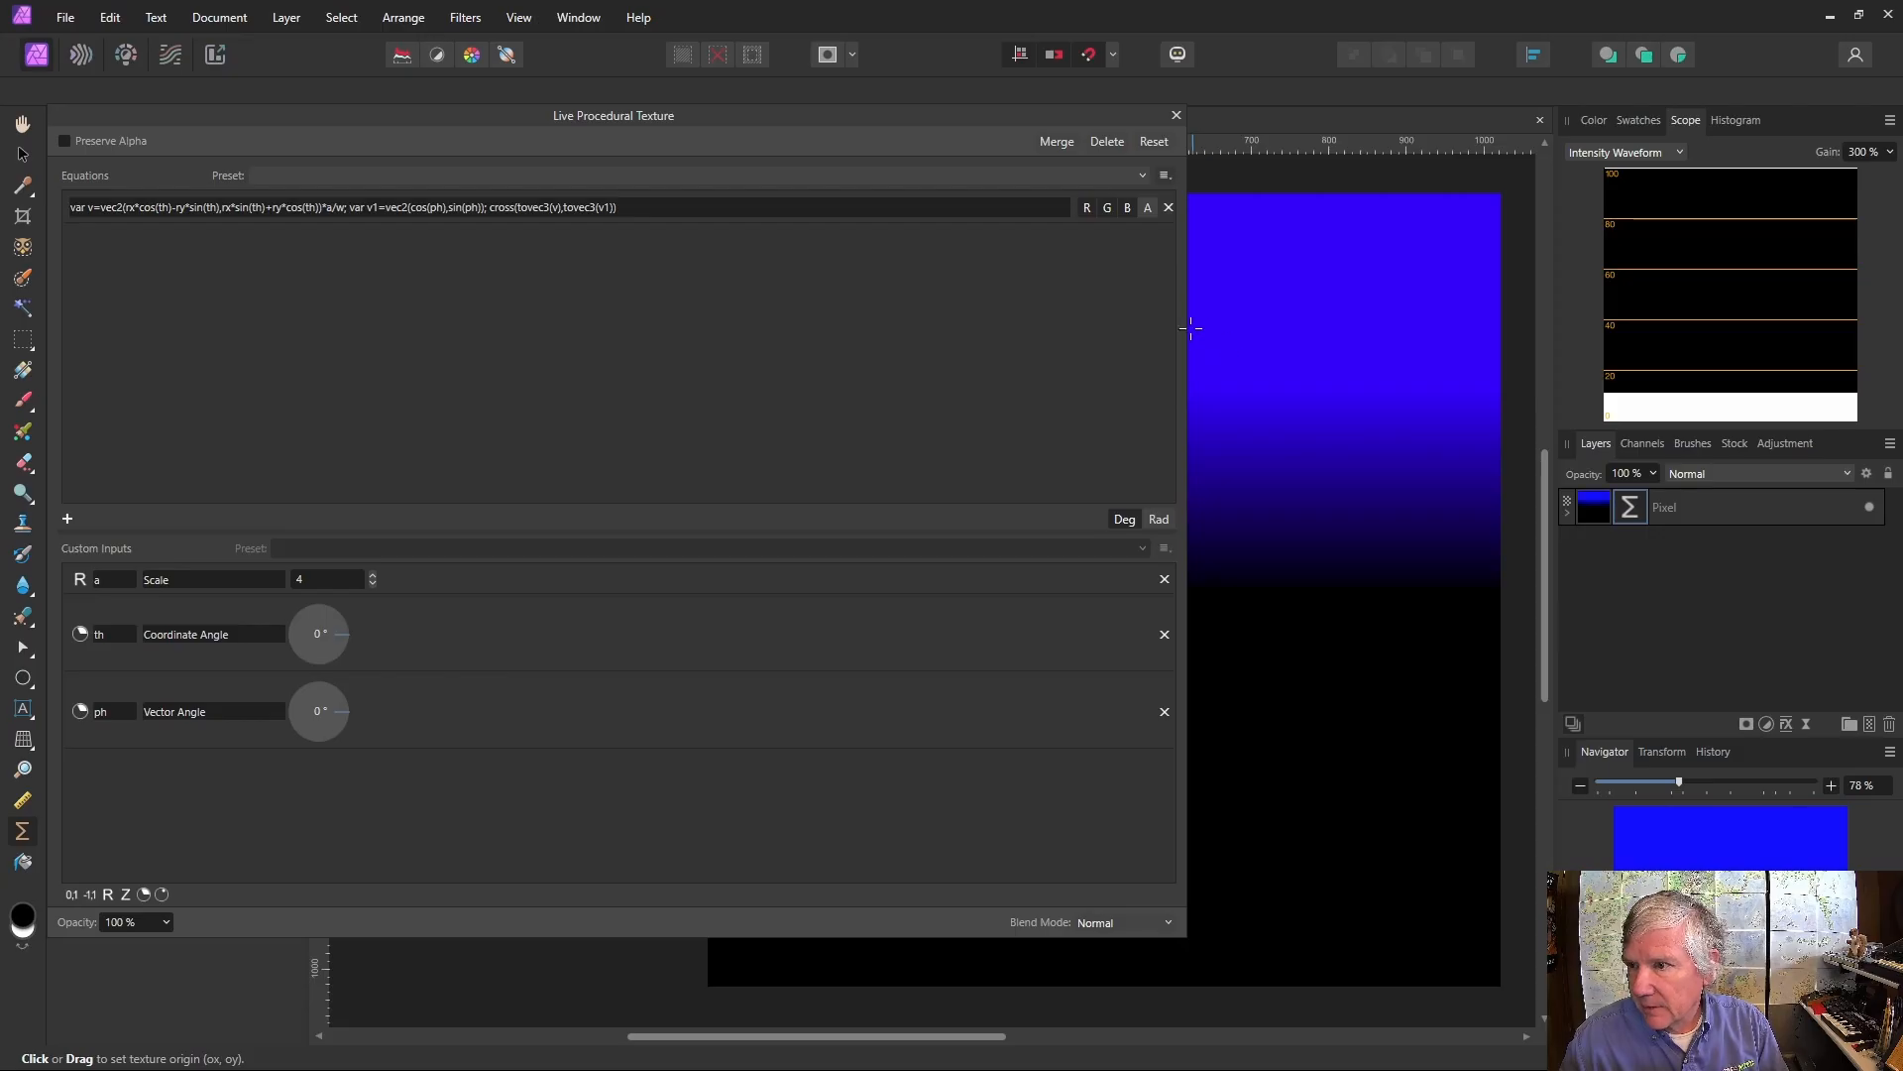
Test the Coordinate Angle and Vector Angle dials on the cross-product texture, returning both to 0°
left_click_drag(1186, 318, 395, 305)
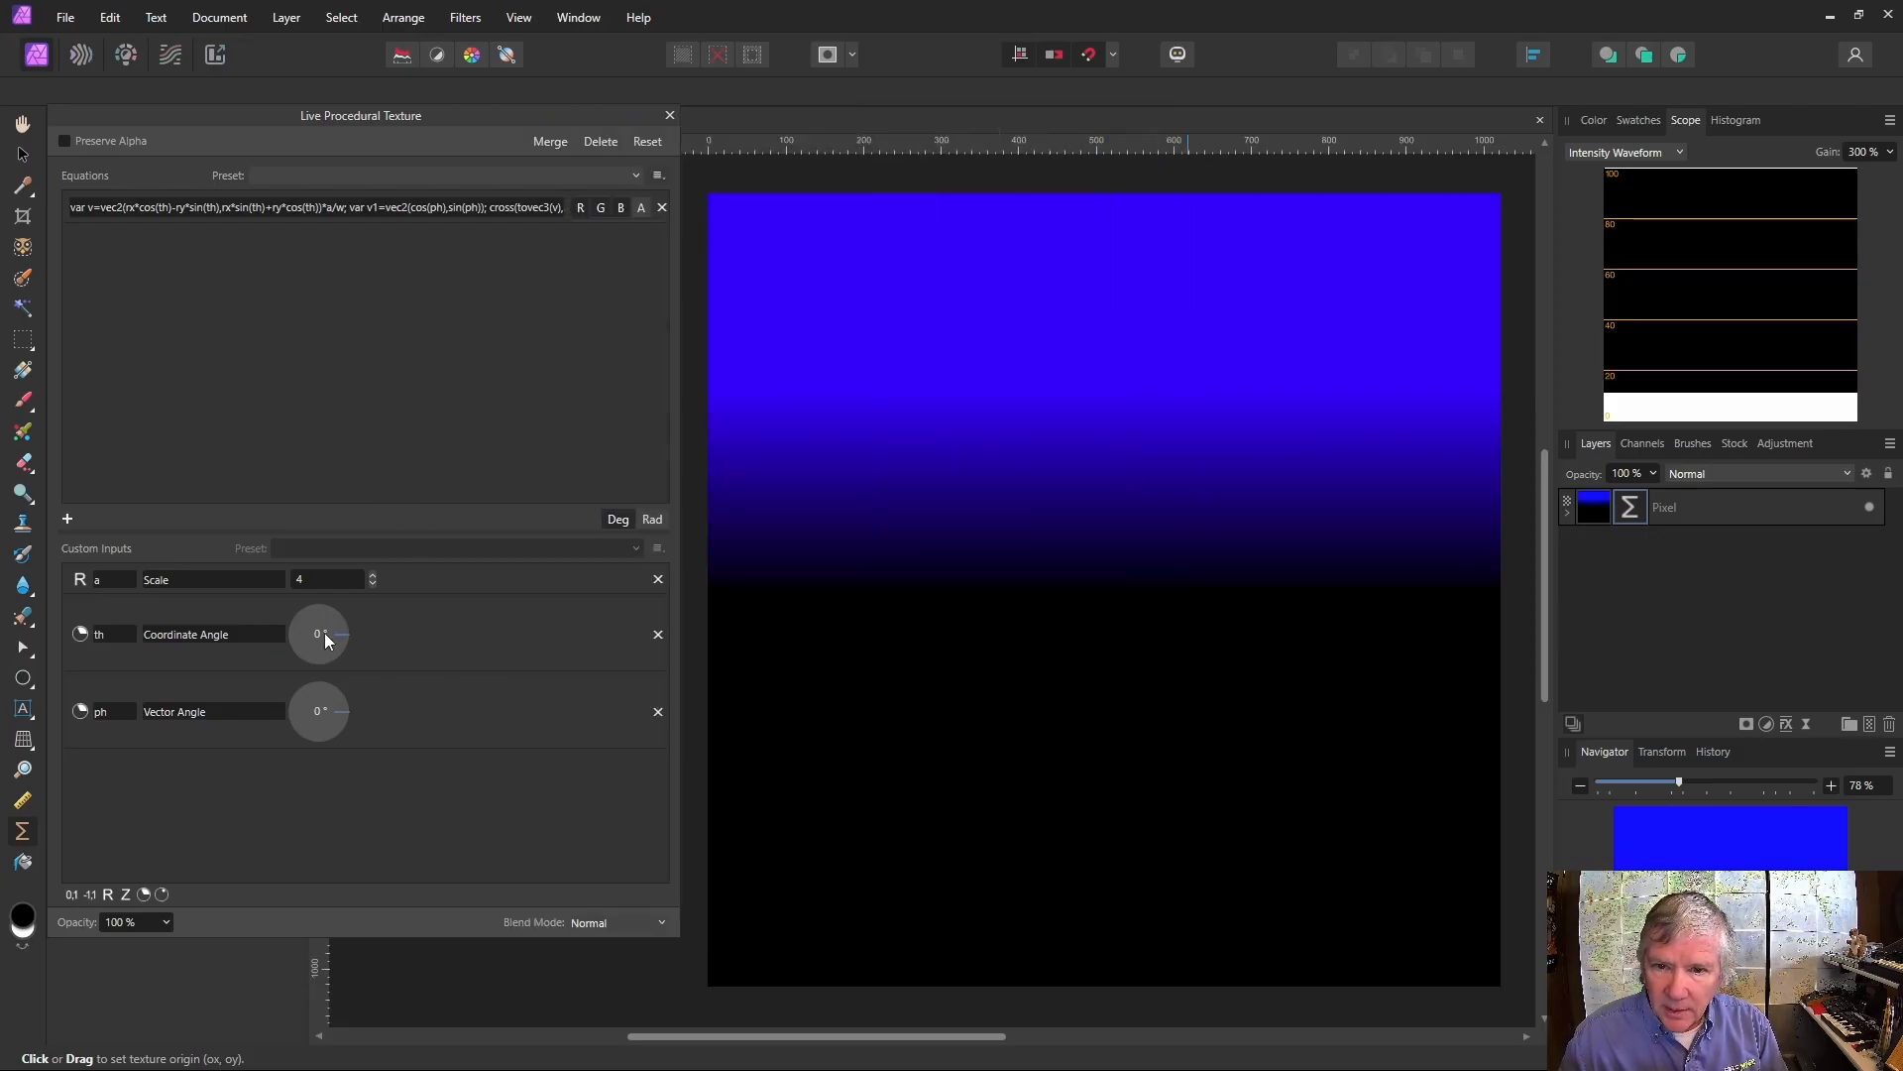
mouse_move(342, 632)
left_mouse_down()
mouse_move(311, 614)
mouse_move(353, 634)
left_mouse_up()
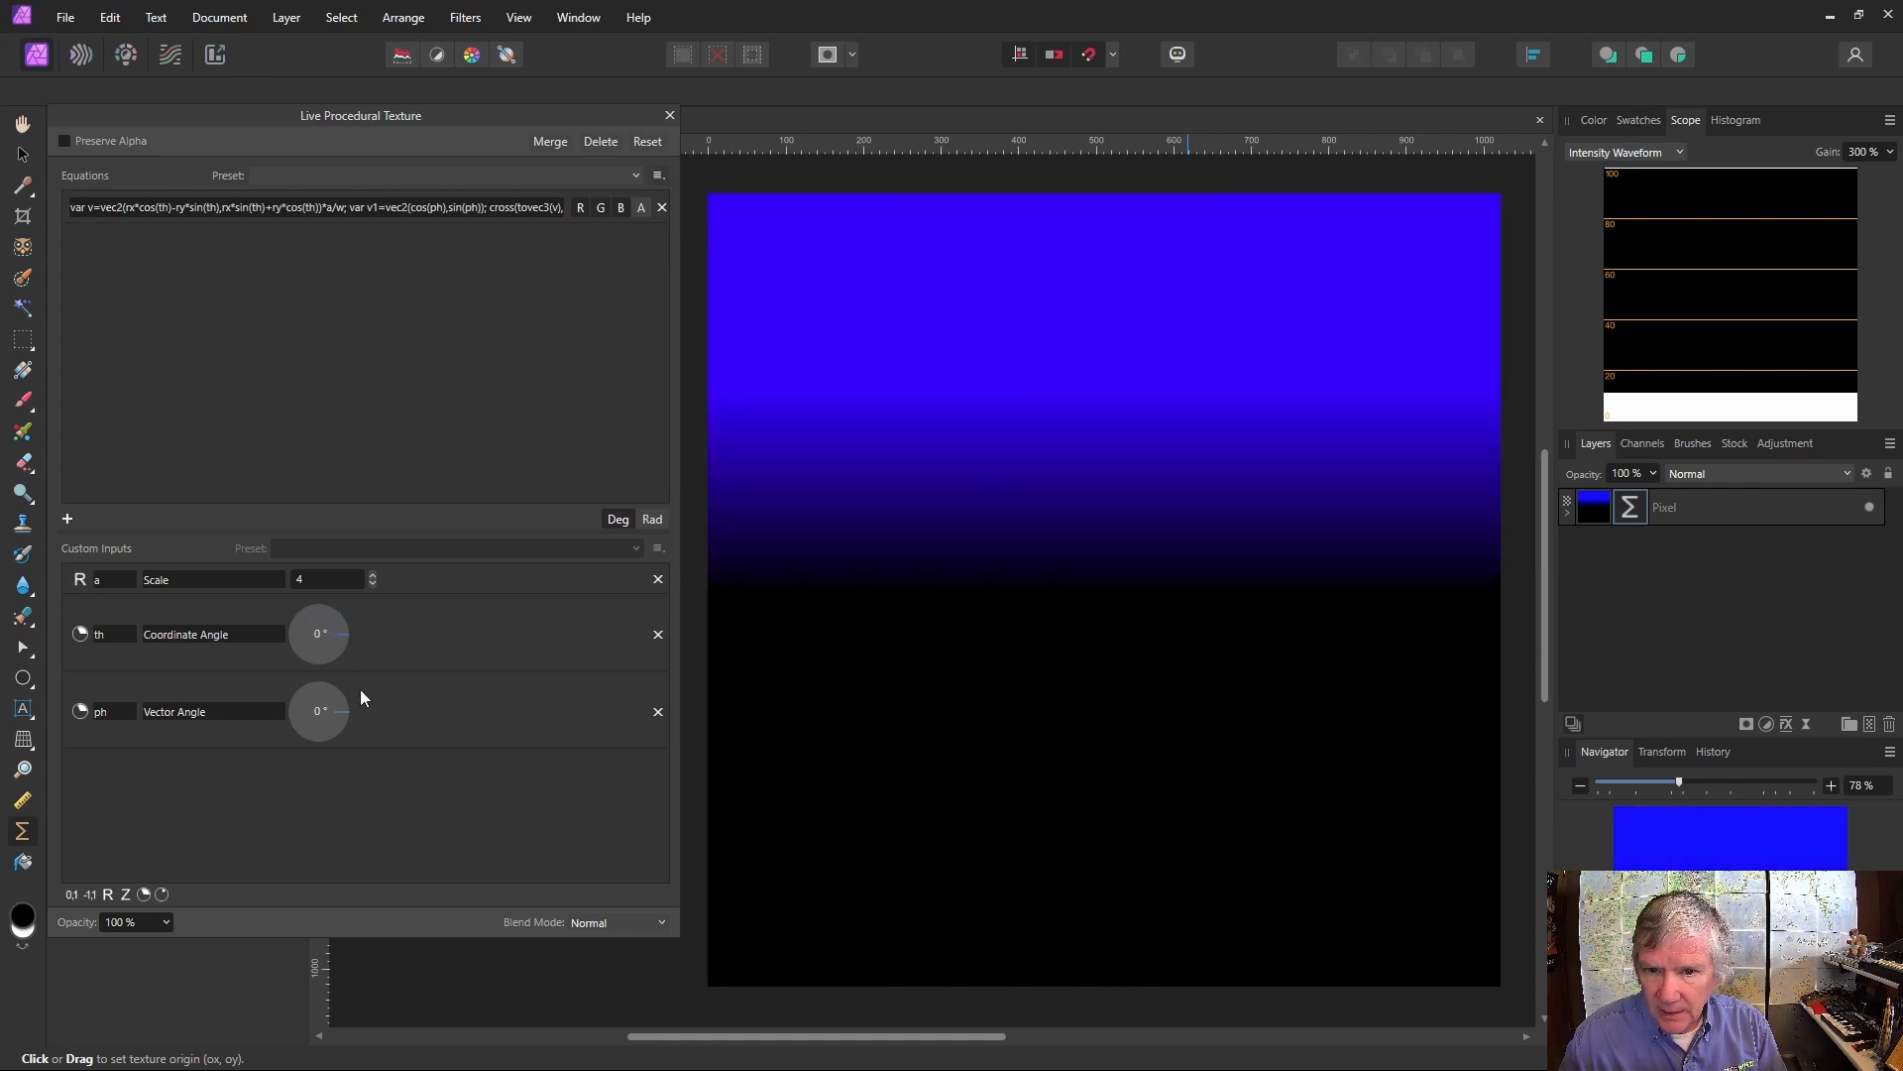
mouse_move(347, 712)
left_mouse_down()
mouse_move(314, 688)
mouse_move(337, 697)
mouse_move(337, 739)
mouse_move(329, 680)
mouse_move(349, 710)
left_mouse_up()
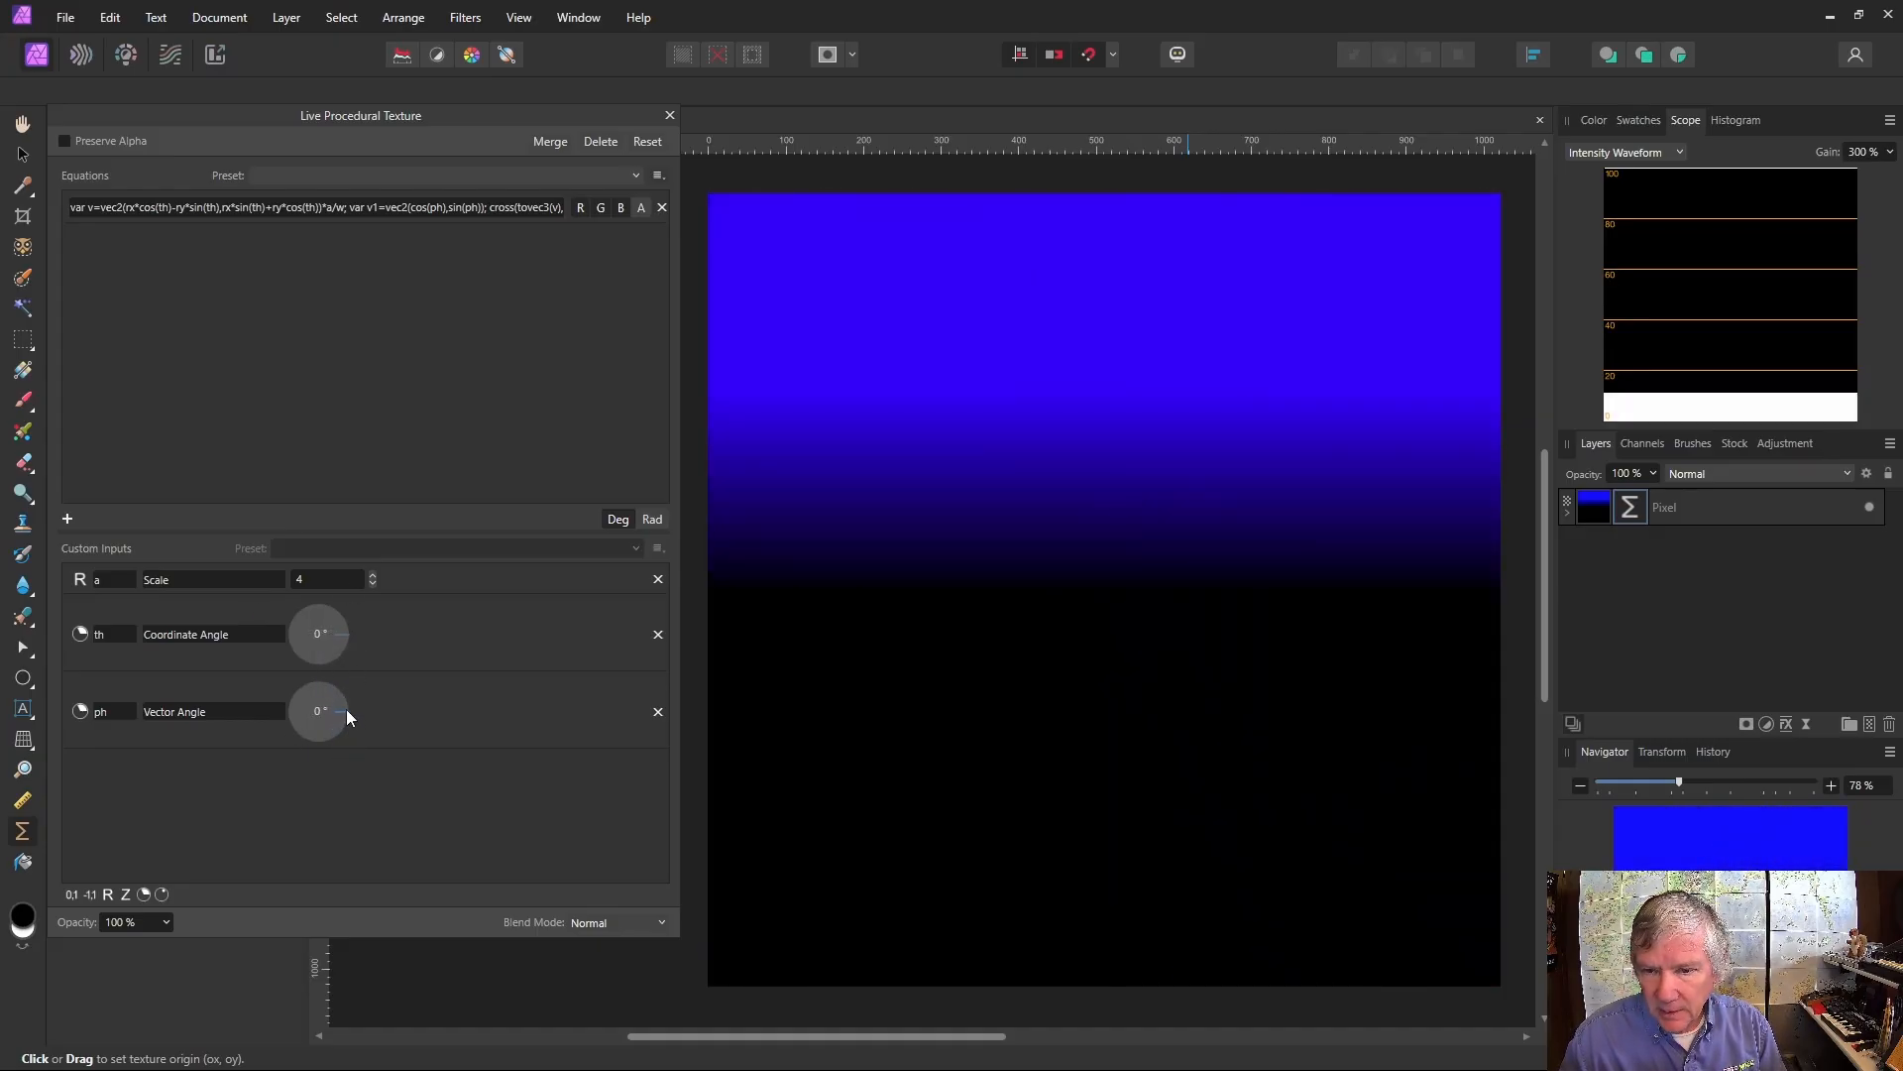
mouse_move(347, 710)
left_mouse_down()
mouse_move(329, 681)
mouse_move(357, 714)
left_mouse_up()
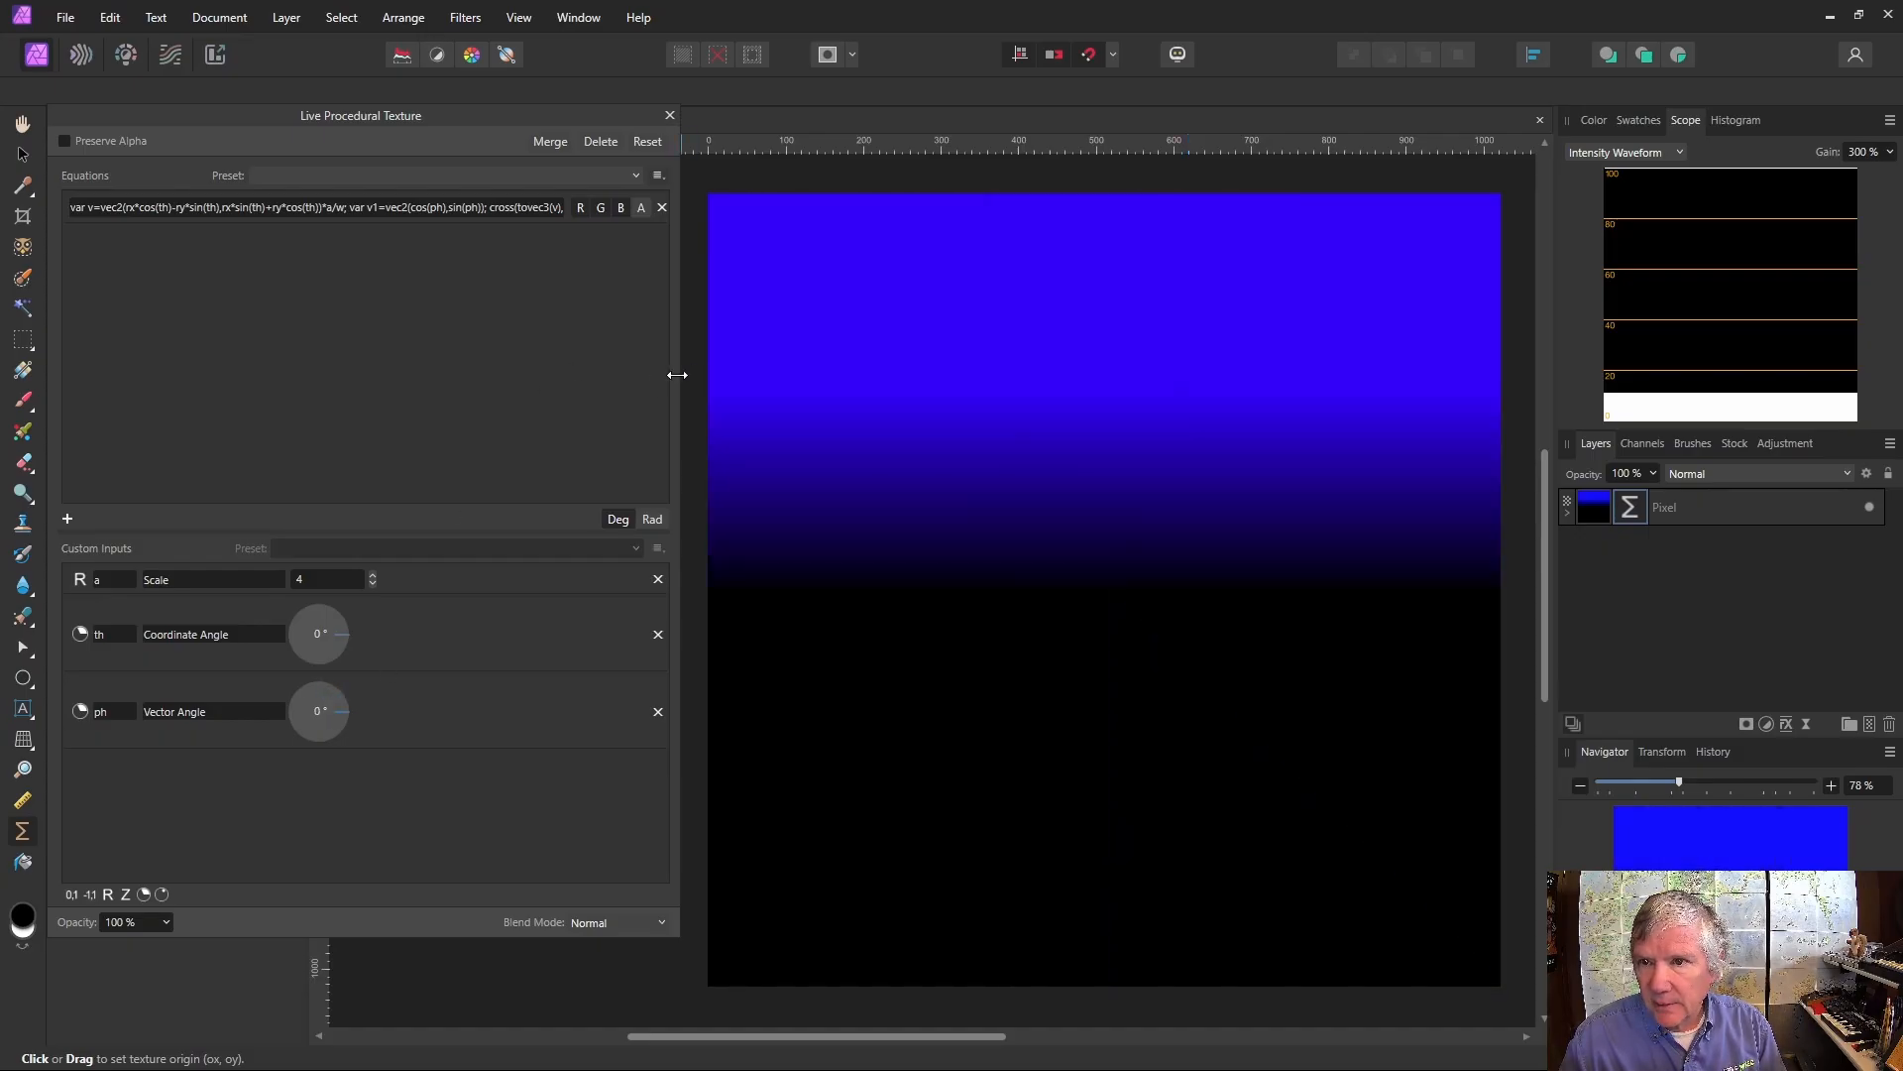
Add "+tovec3(v)" after the cross product at the end of the equation and apply it
left_click_drag(677, 375, 994, 363)
left_click(649, 210)
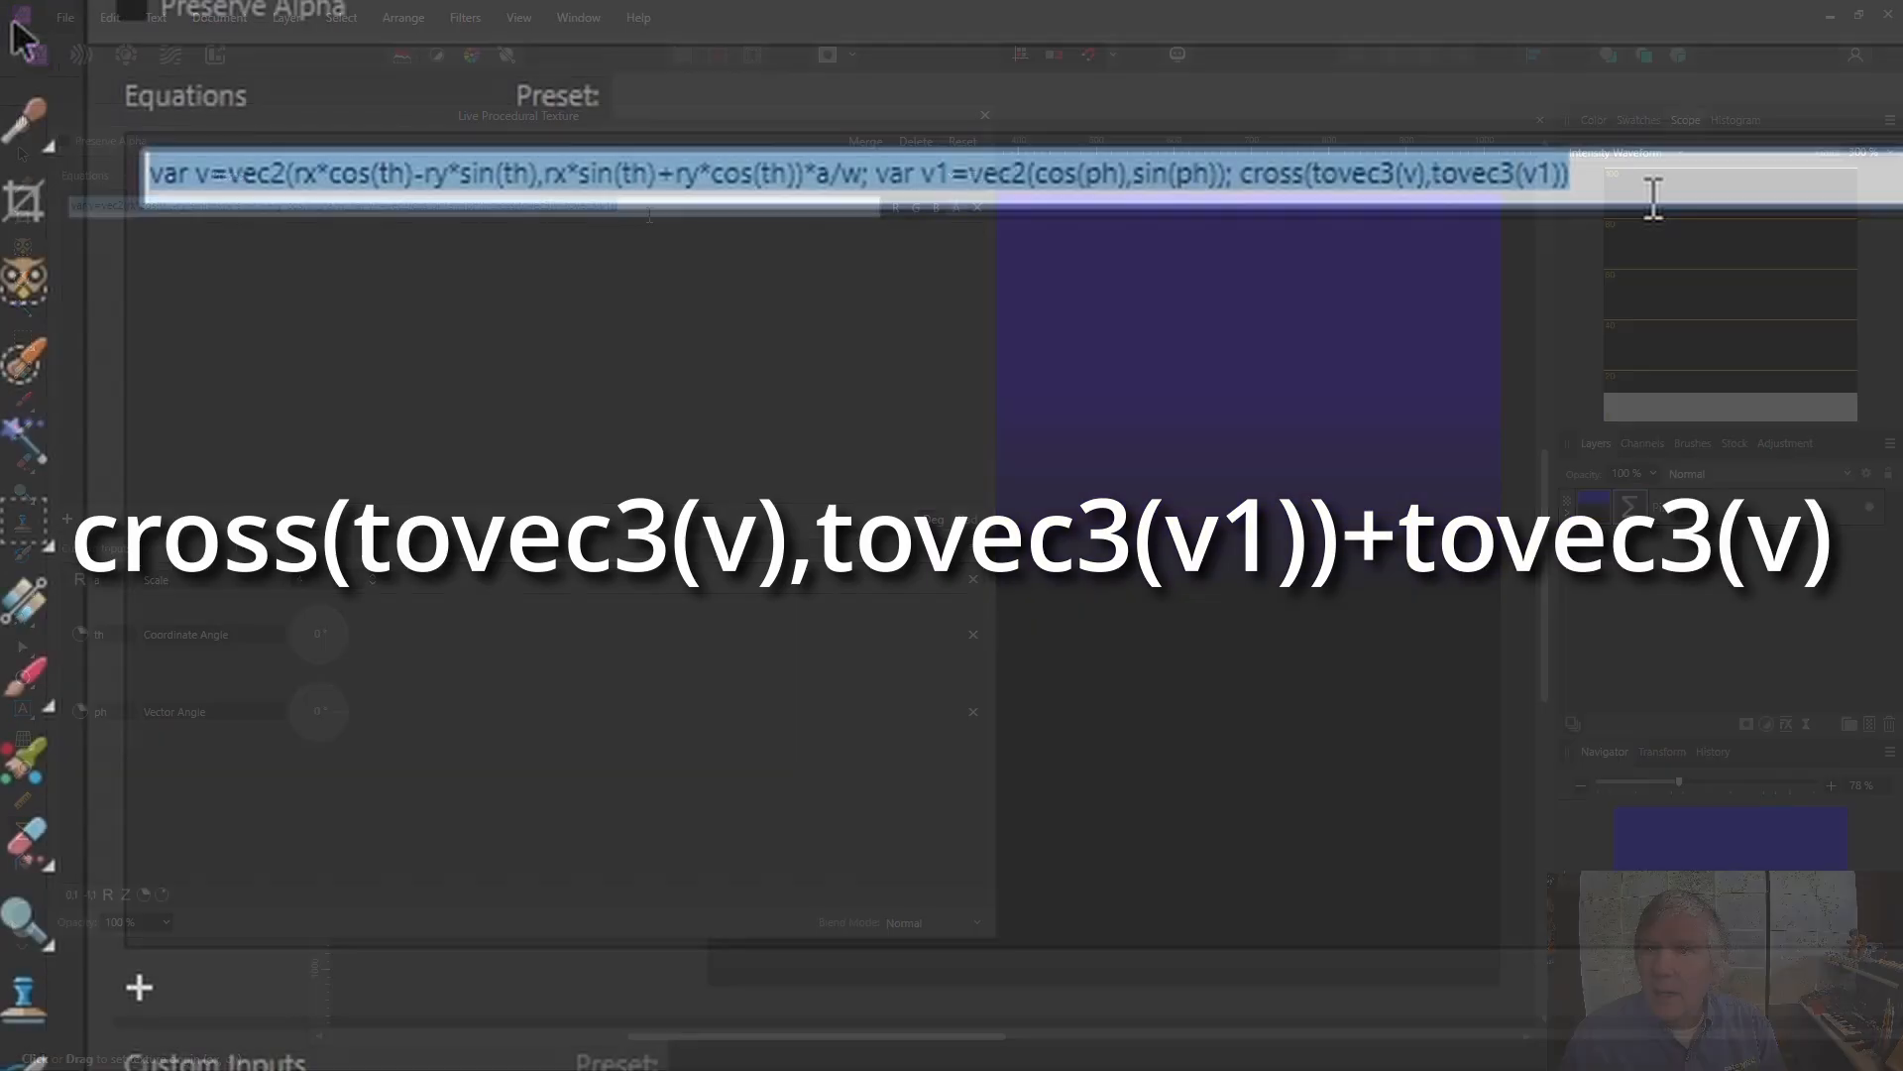
left_click(1626, 177)
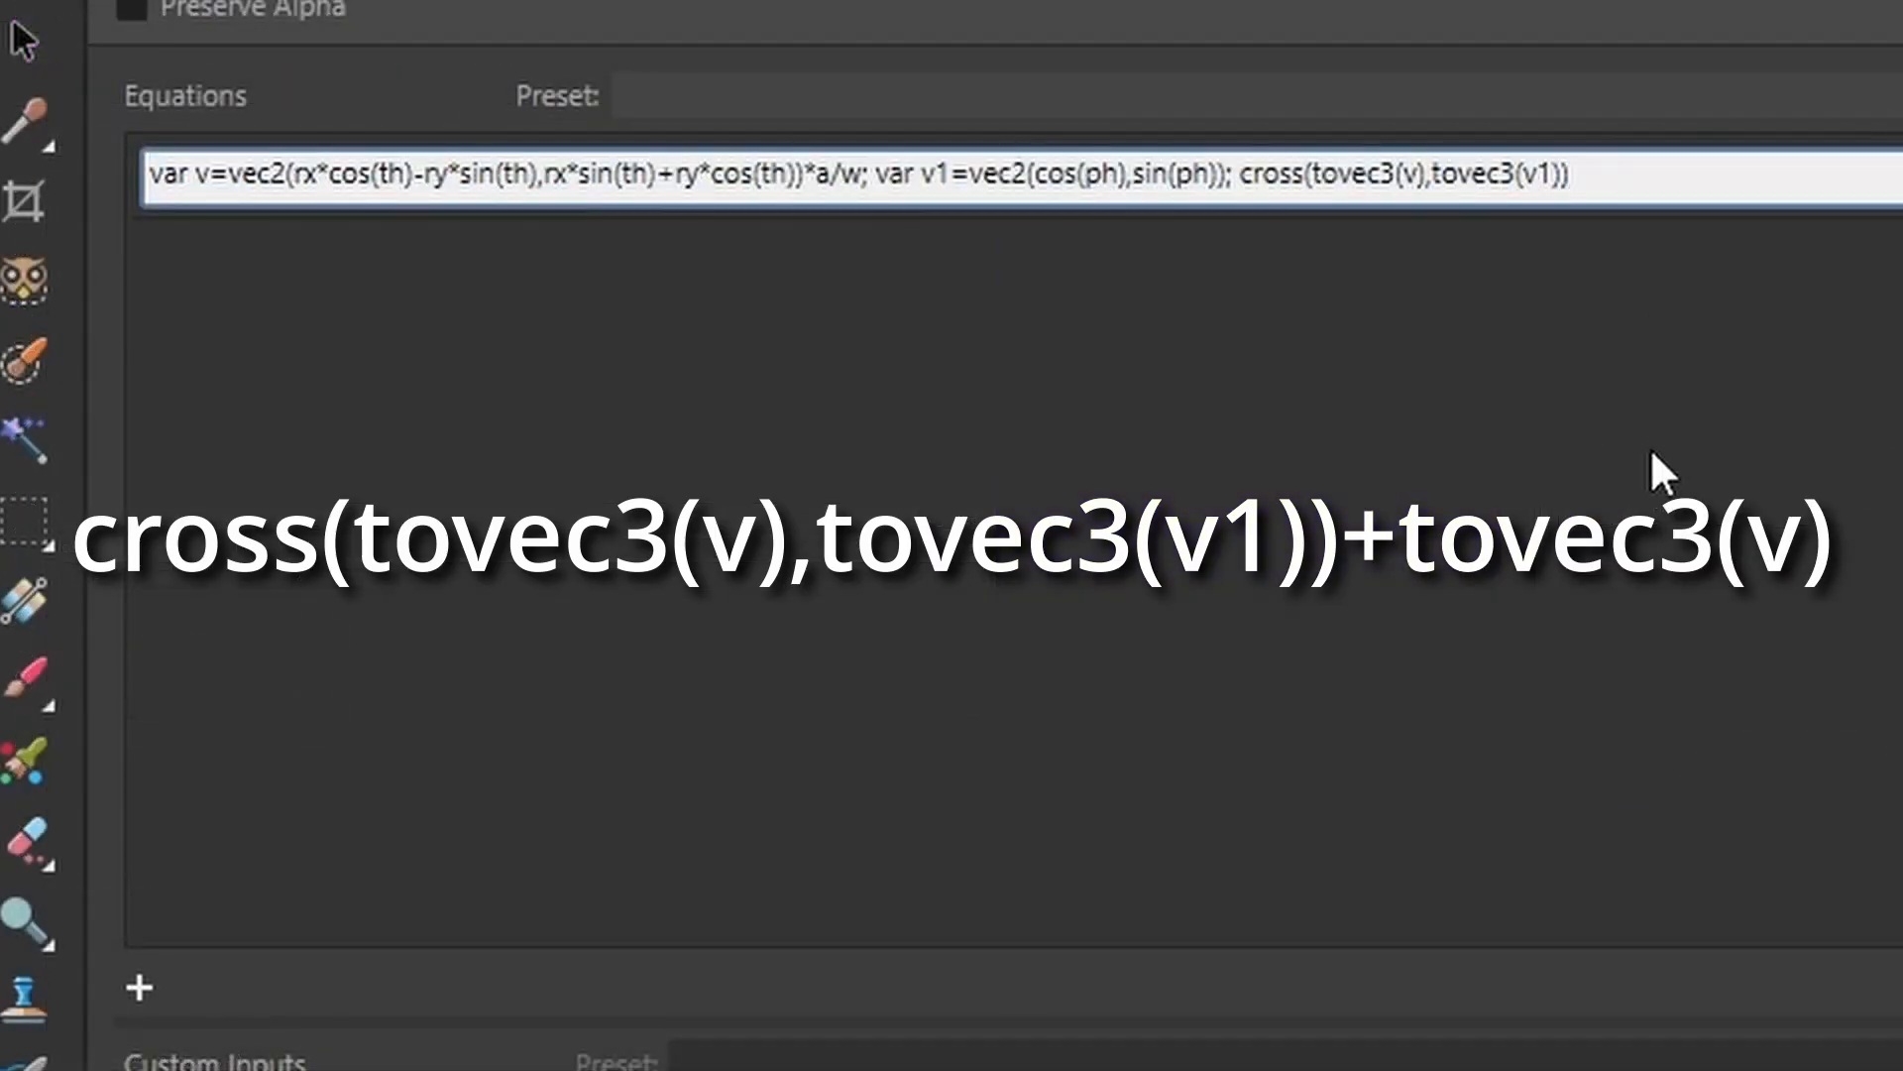
type("+tovec3(")
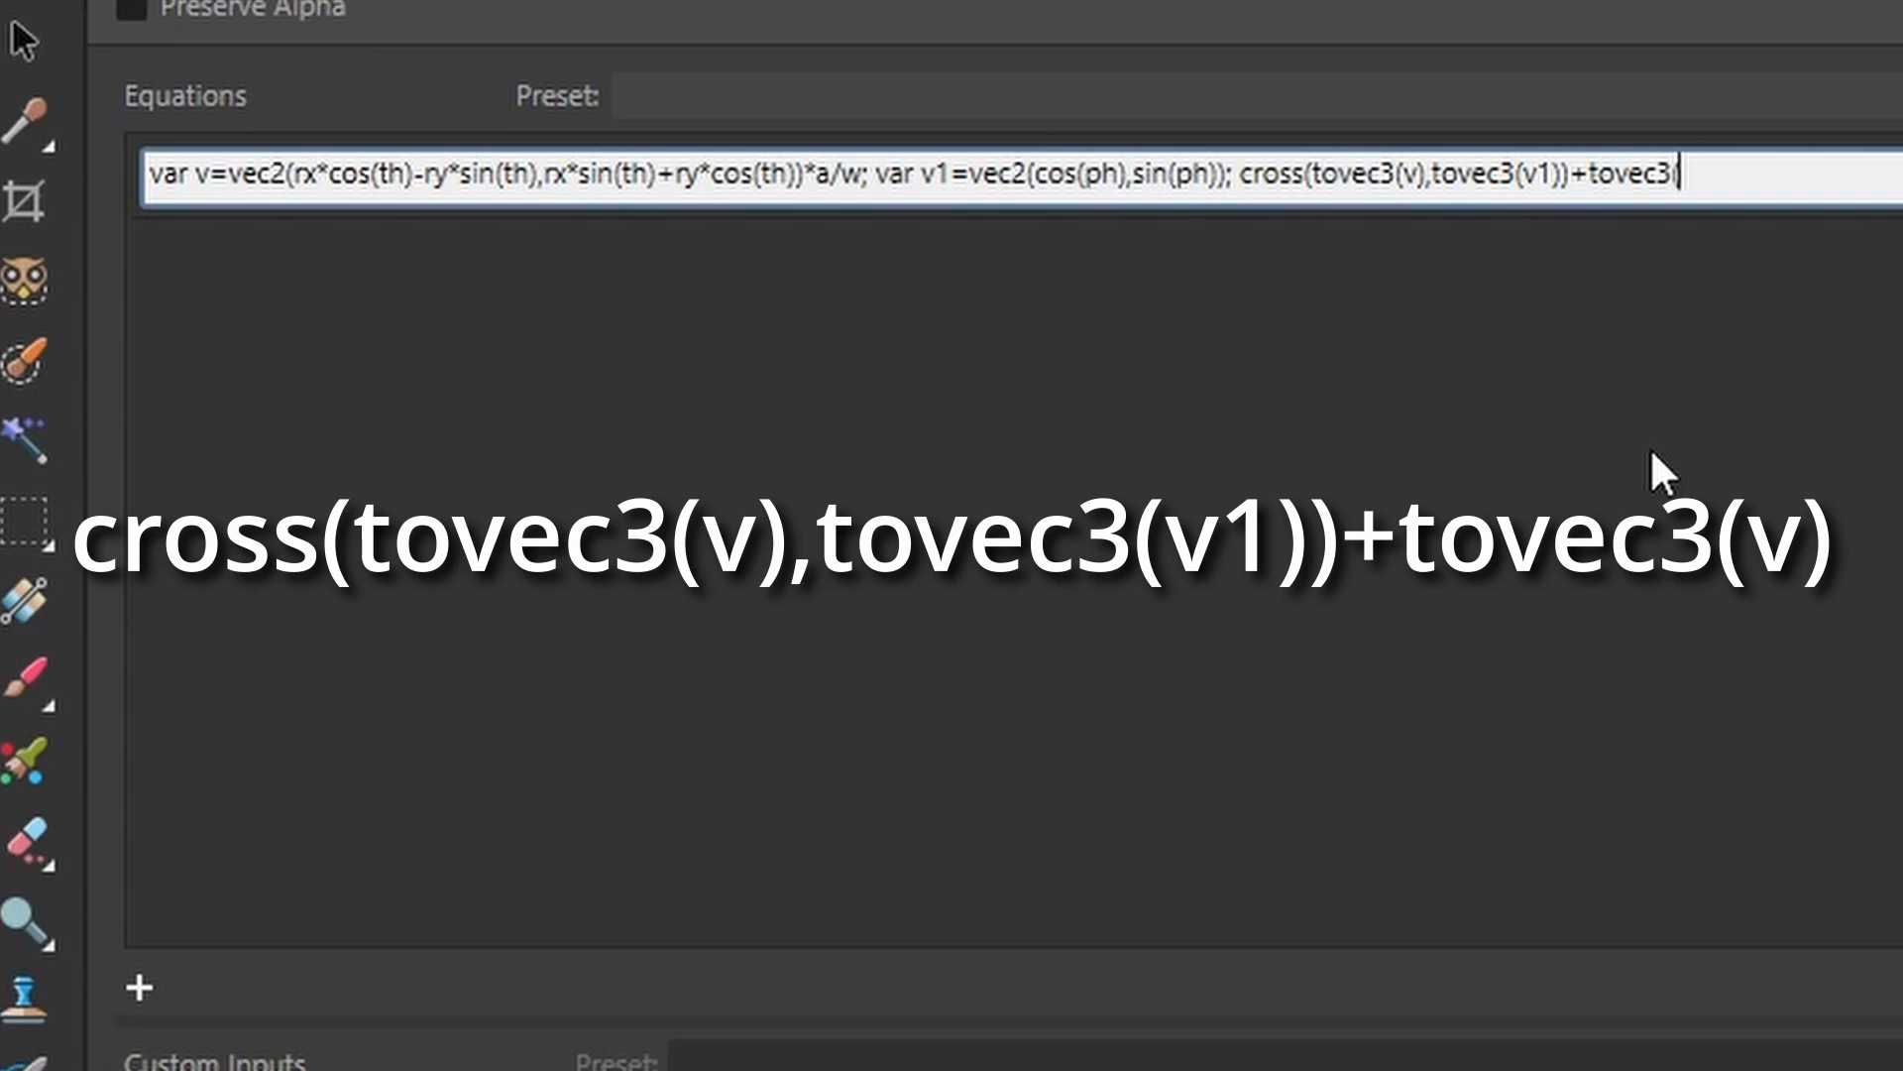
type("v)")
key("Return")
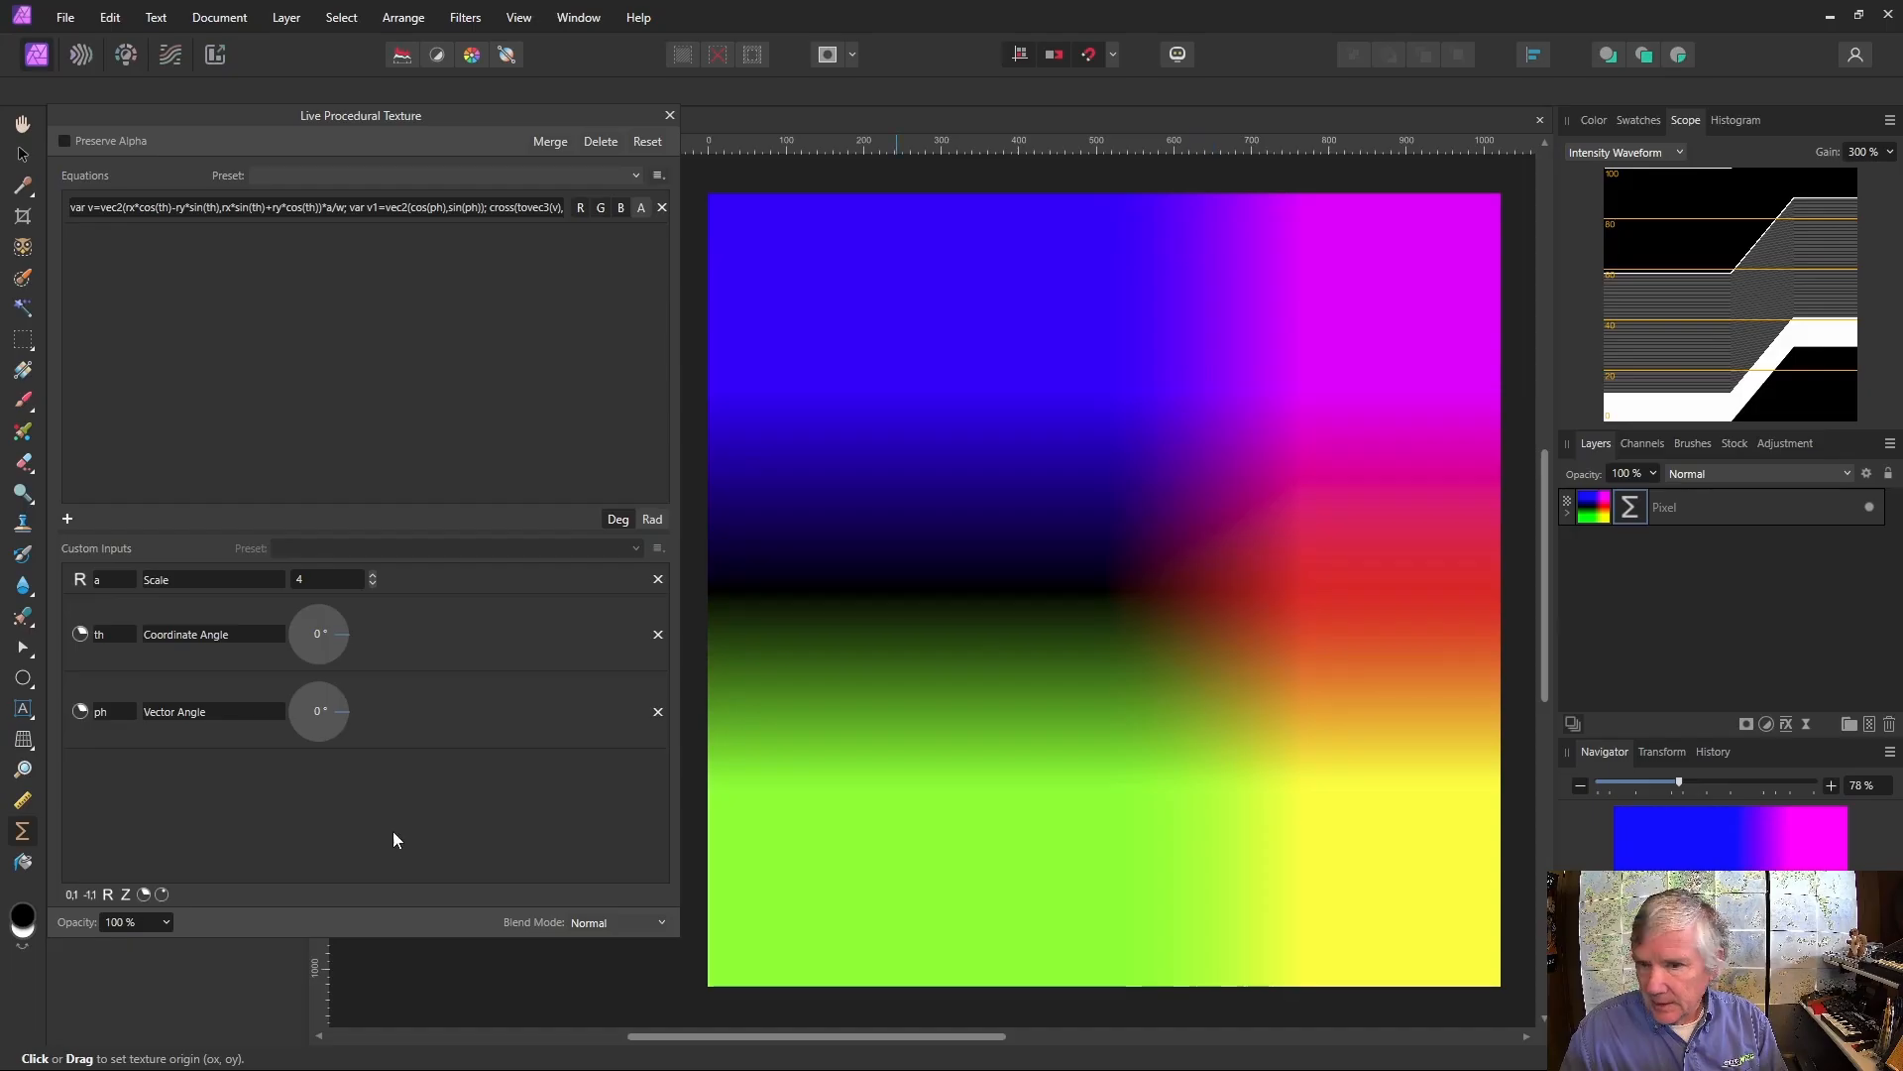
Try both angle dials on the summed vector equation, return them to 0° and review the full equation text
mouse_move(341, 629)
left_mouse_down()
mouse_move(275, 597)
mouse_move(289, 680)
mouse_move(351, 678)
mouse_move(361, 638)
left_mouse_up()
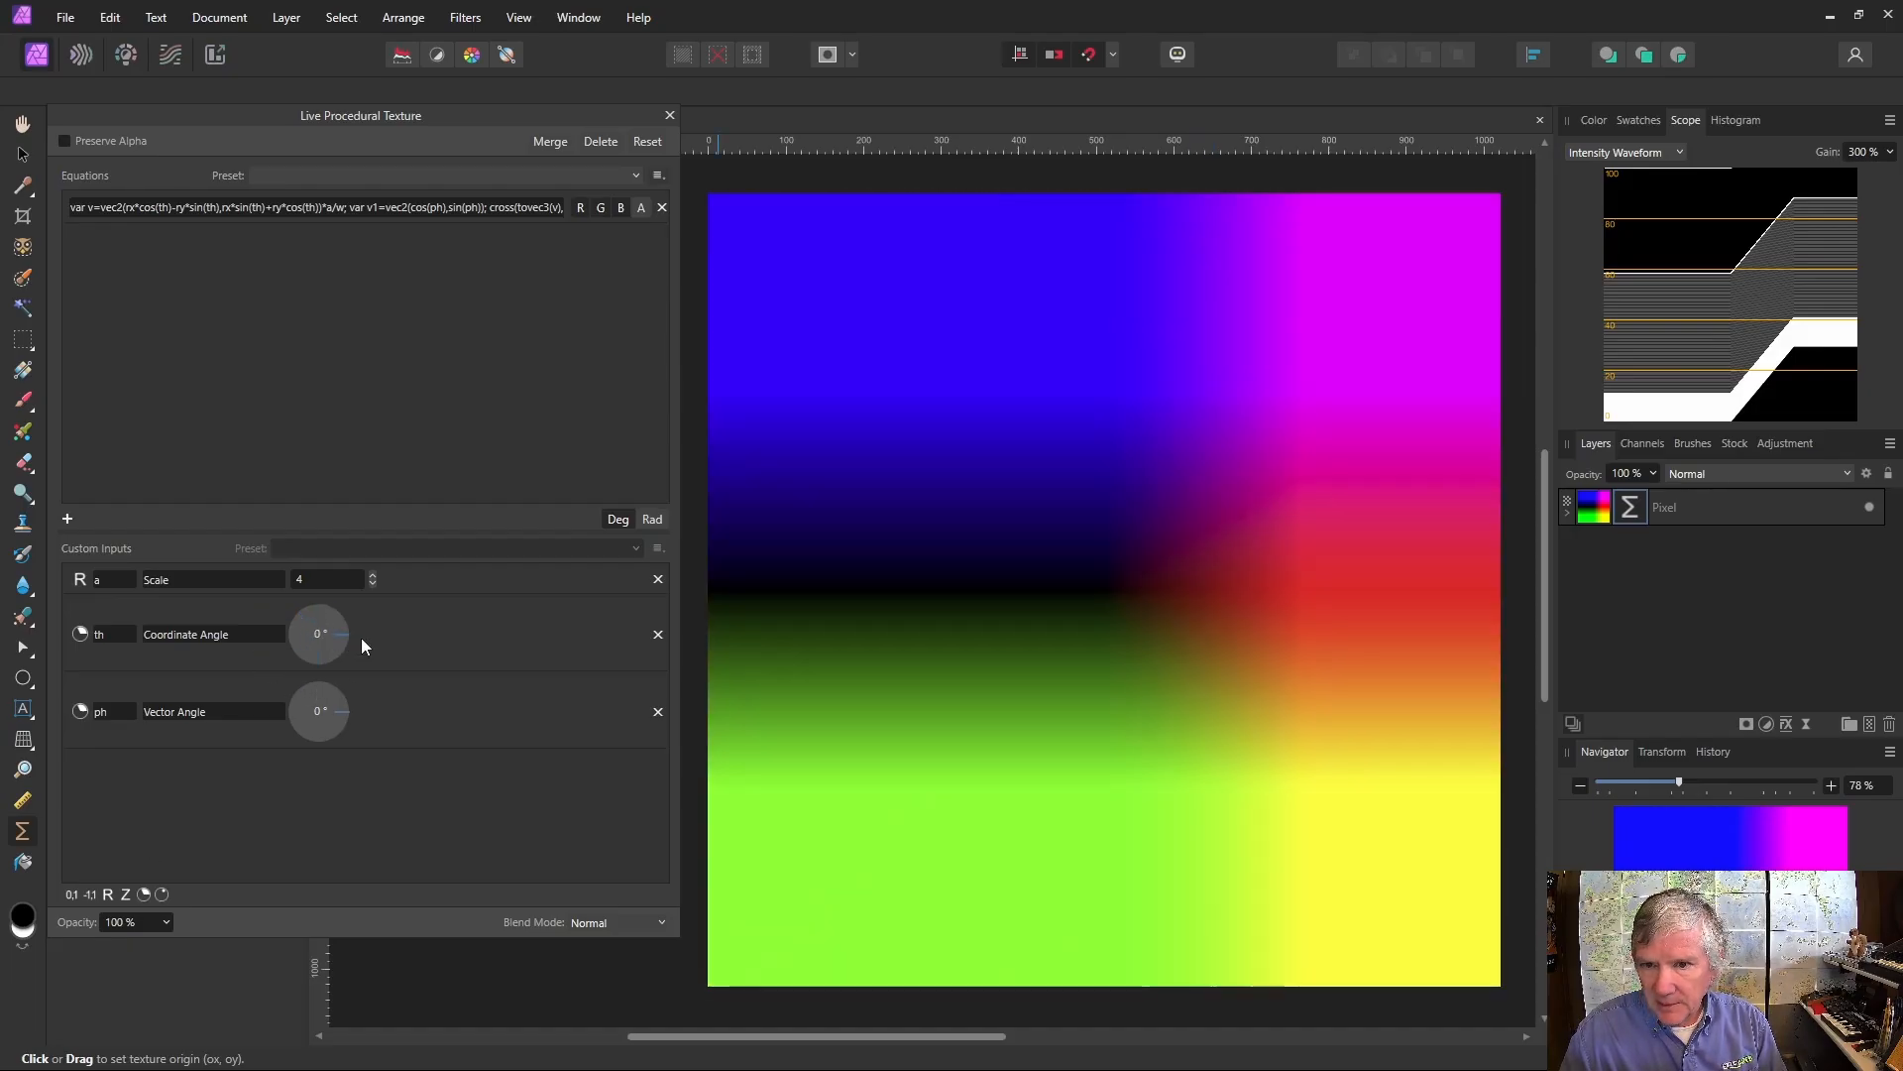
mouse_move(343, 710)
left_mouse_down()
mouse_move(317, 675)
mouse_move(272, 668)
mouse_move(289, 722)
mouse_move(341, 734)
mouse_move(347, 706)
mouse_move(296, 672)
mouse_move(276, 717)
mouse_move(324, 739)
mouse_move(351, 715)
mouse_move(318, 739)
mouse_move(272, 717)
mouse_move(343, 748)
mouse_move(353, 718)
left_mouse_up()
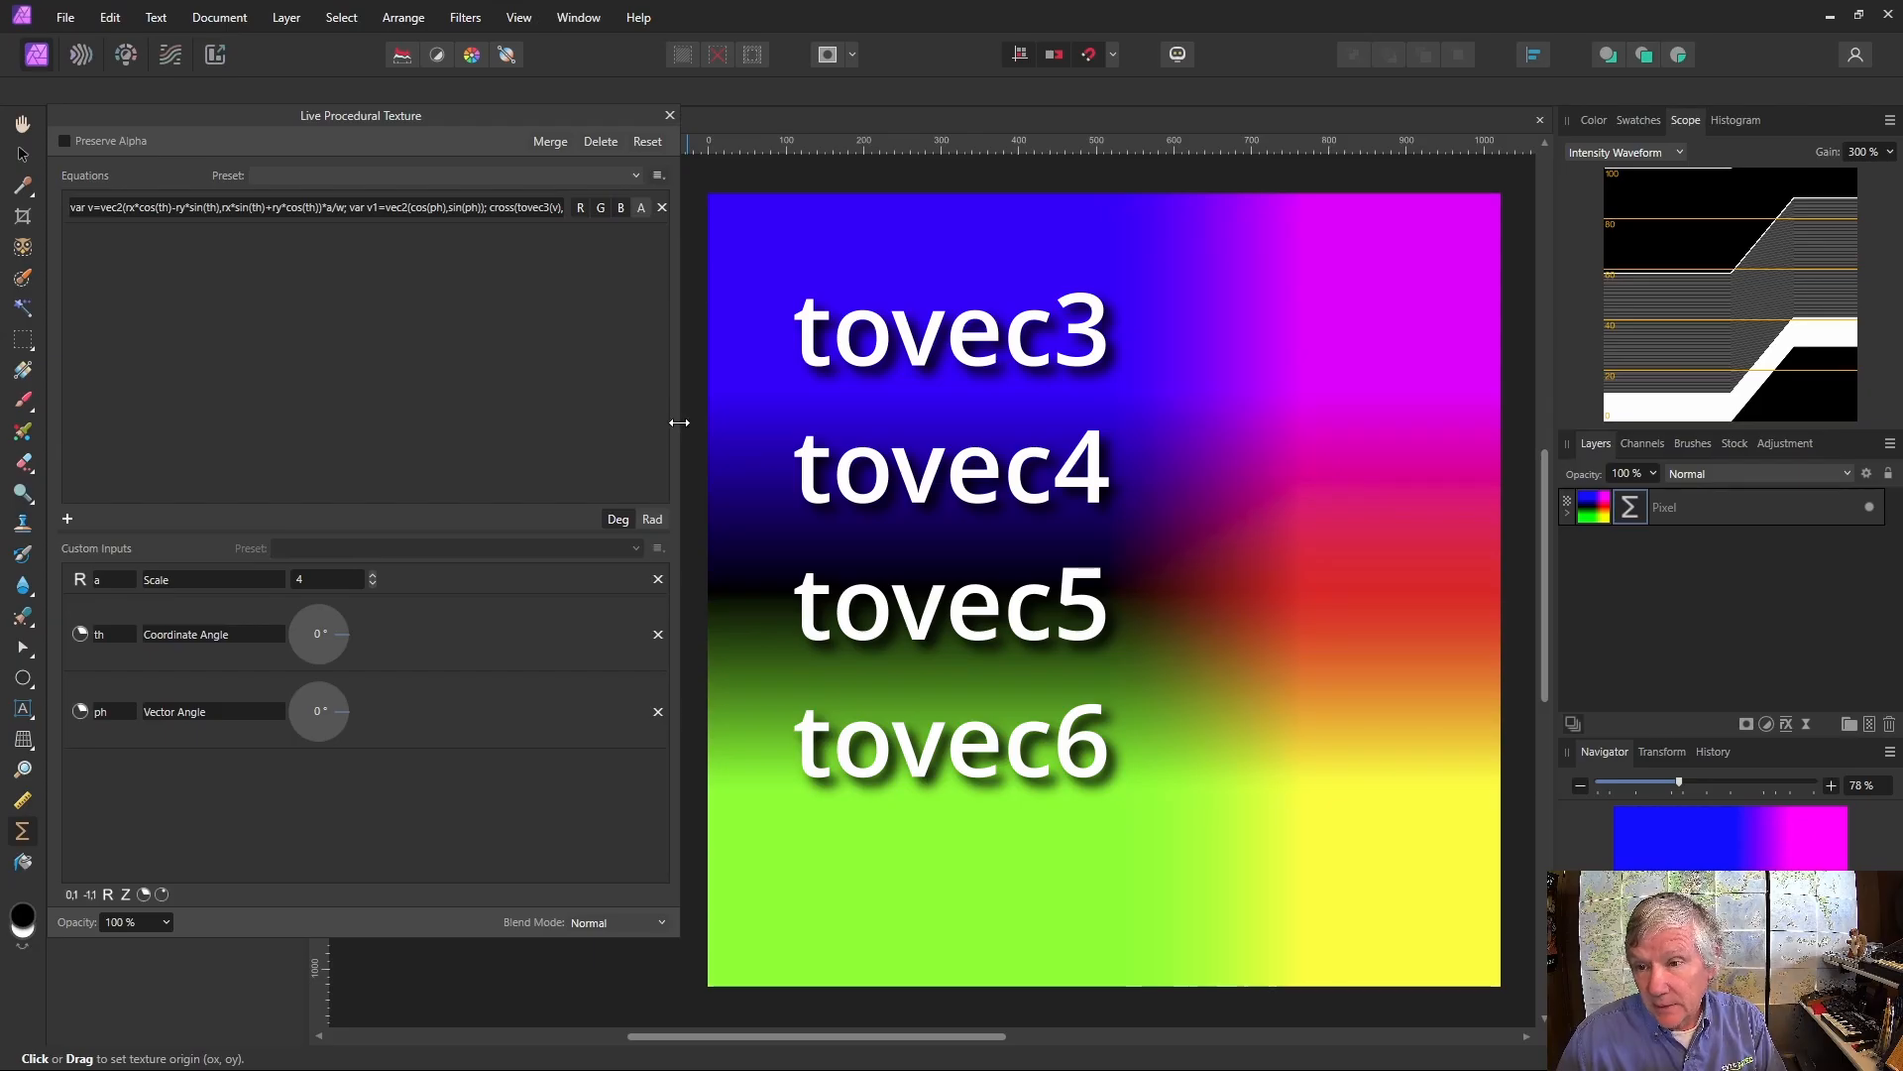
left_click_drag(675, 419, 1154, 369)
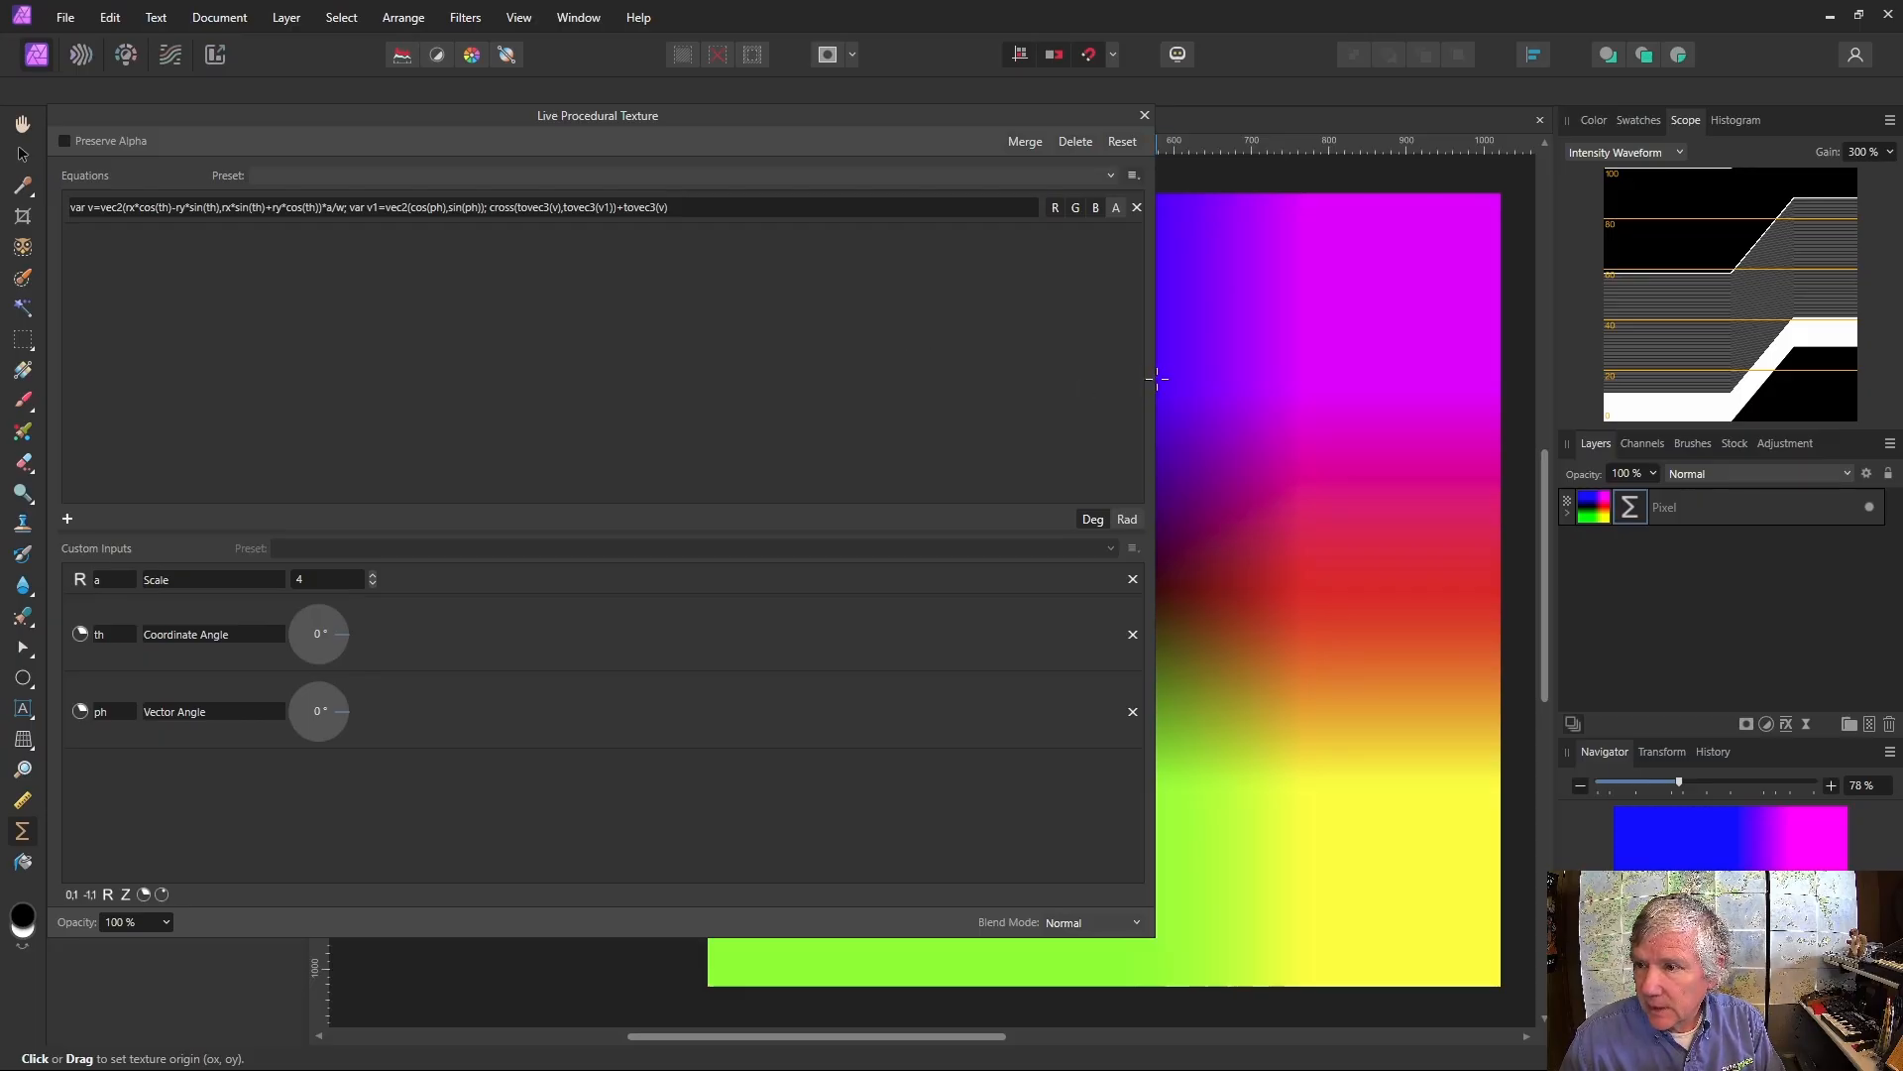
left_click_drag(1152, 379, 496, 252)
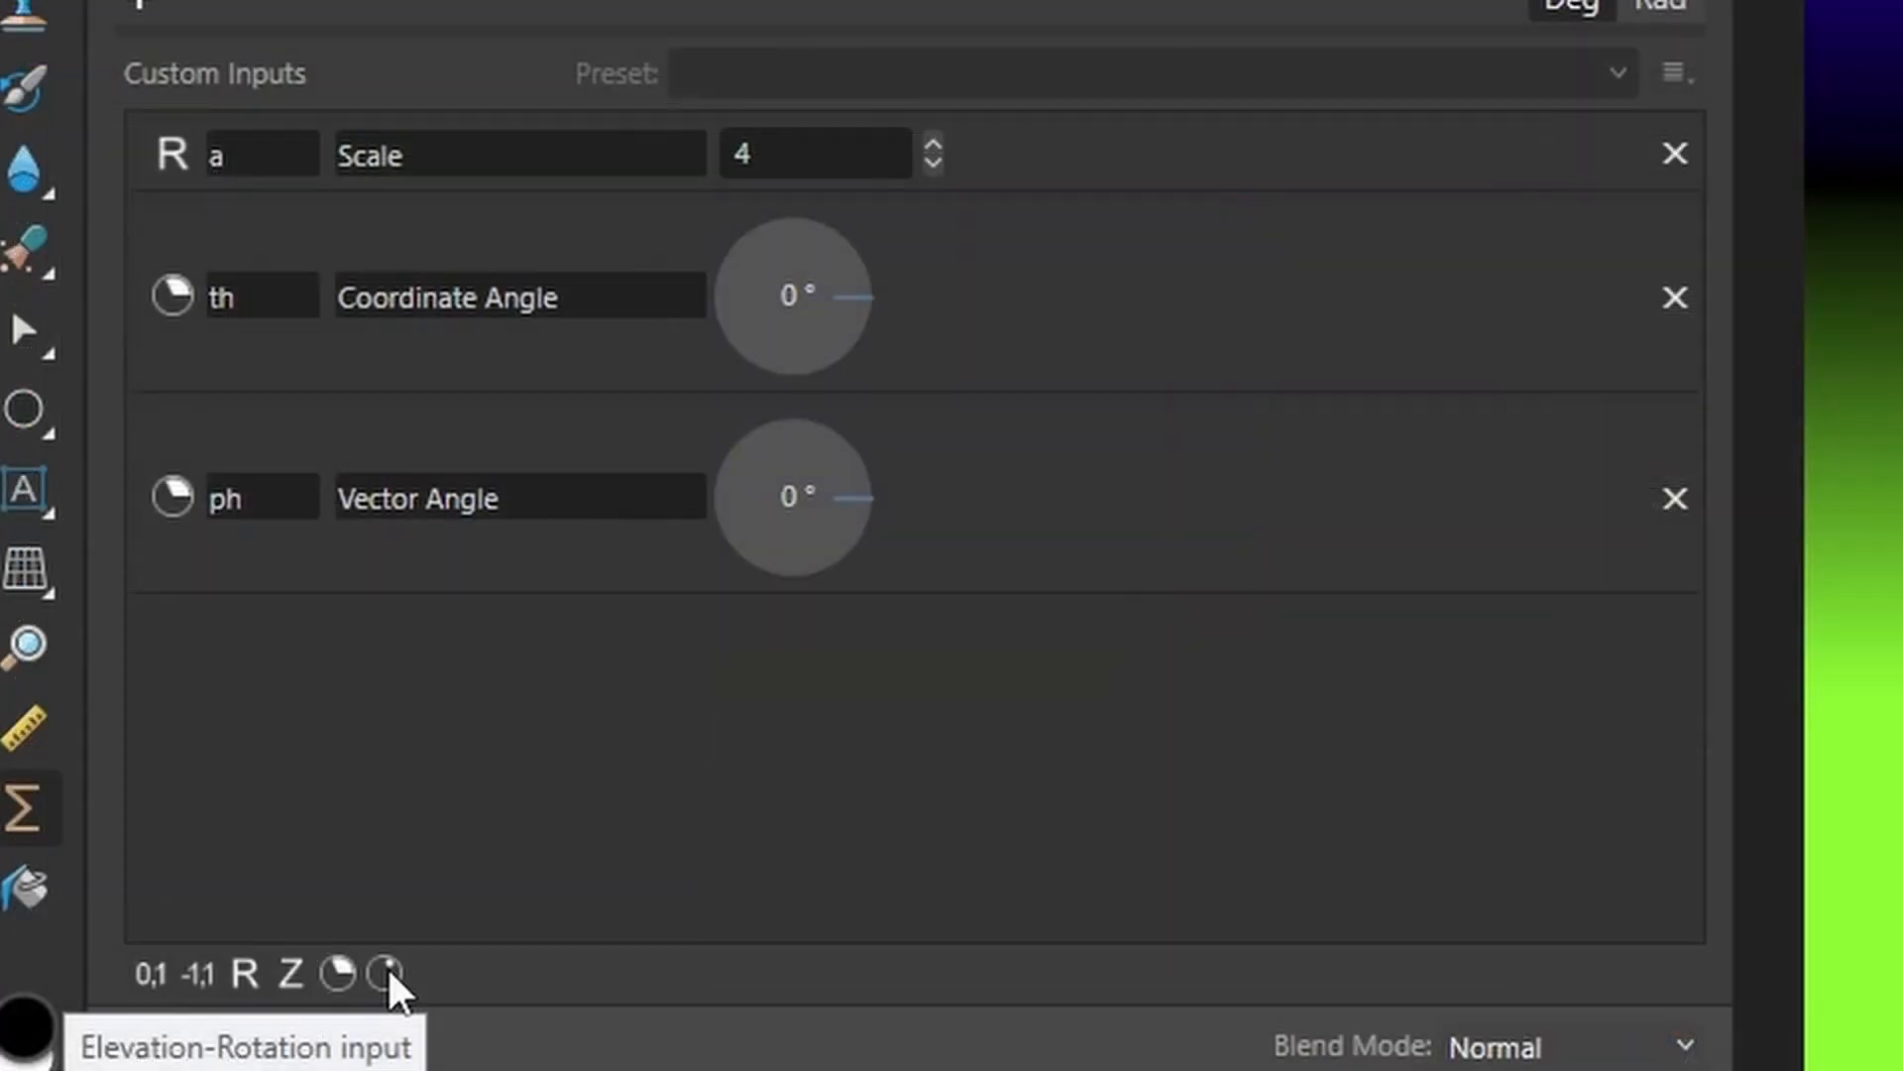
Add an elevation-rotation custom input b with the description "ER"
left_click(387, 974)
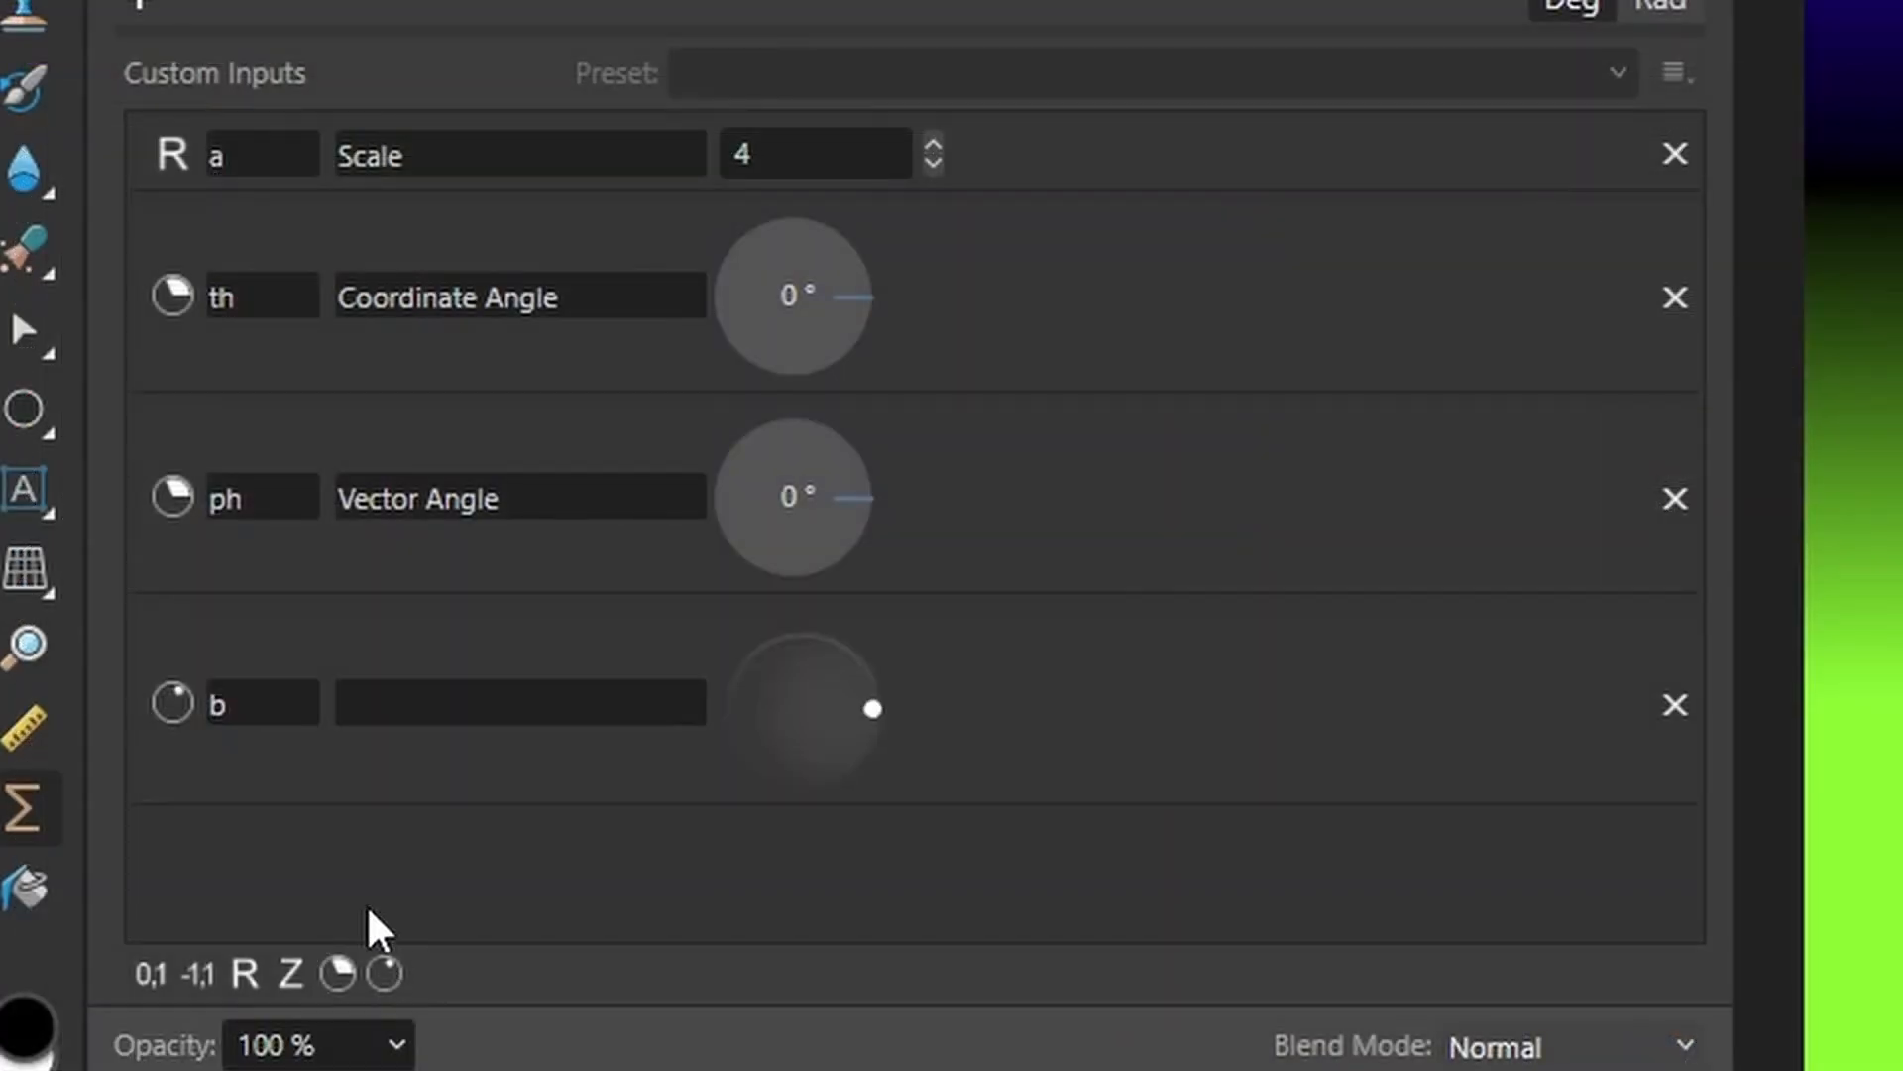
left_click(485, 716)
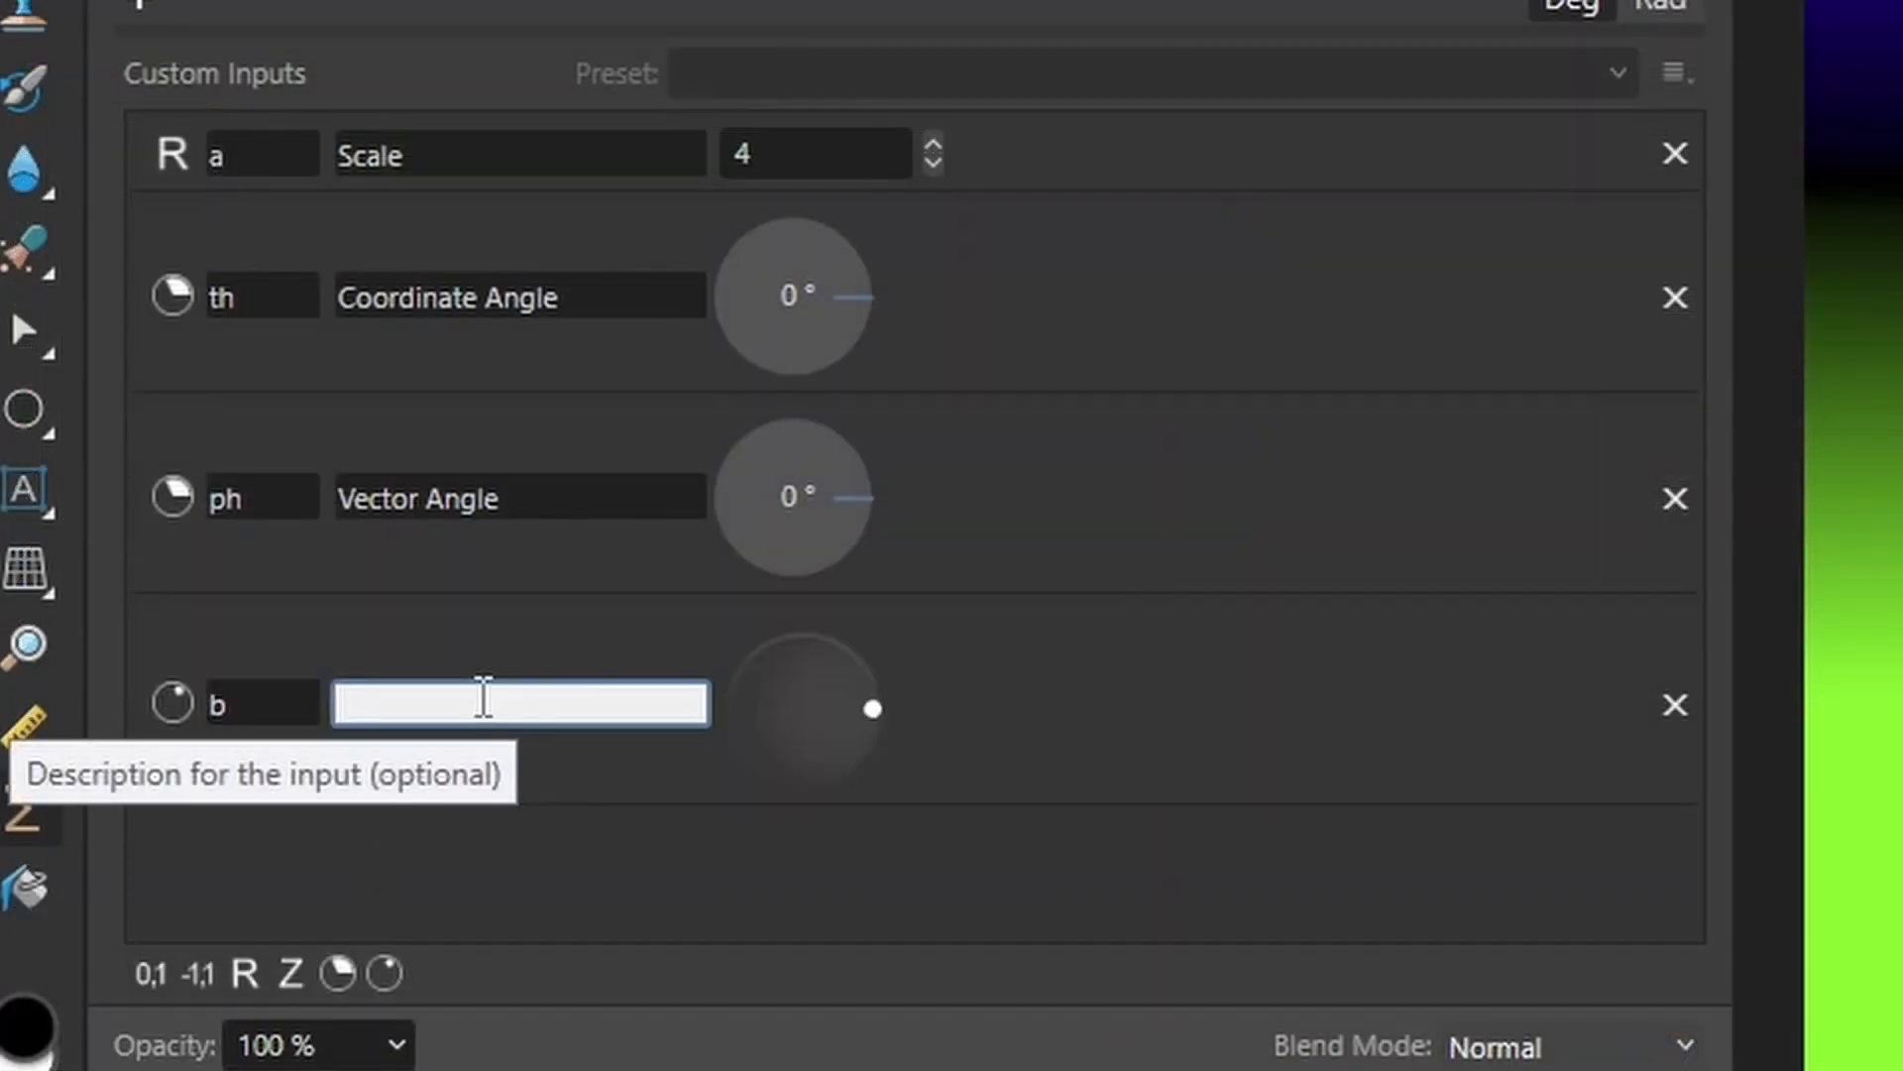
type("ER")
key("Return")
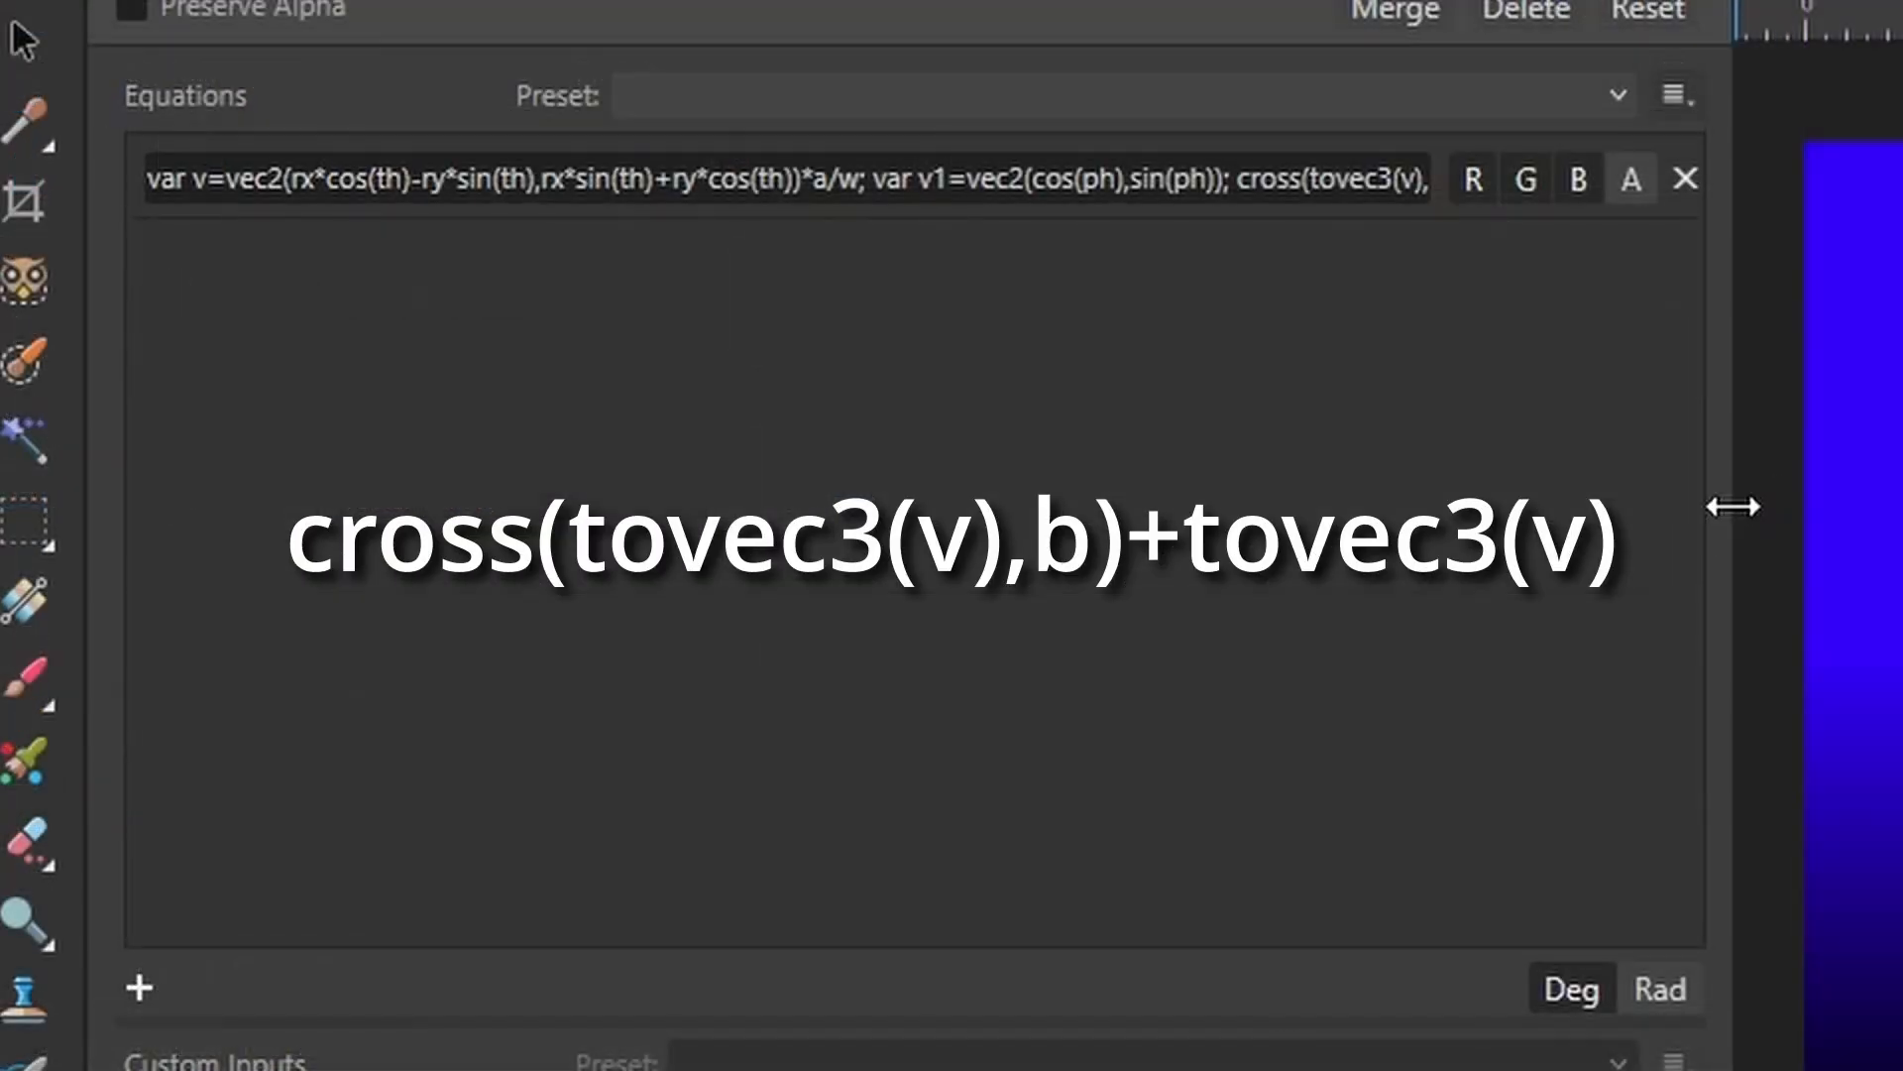
Replace "tovec3(v1)" in the cross product with b and test the ER control on the texture
left_click_drag(1729, 502, 1898, 501)
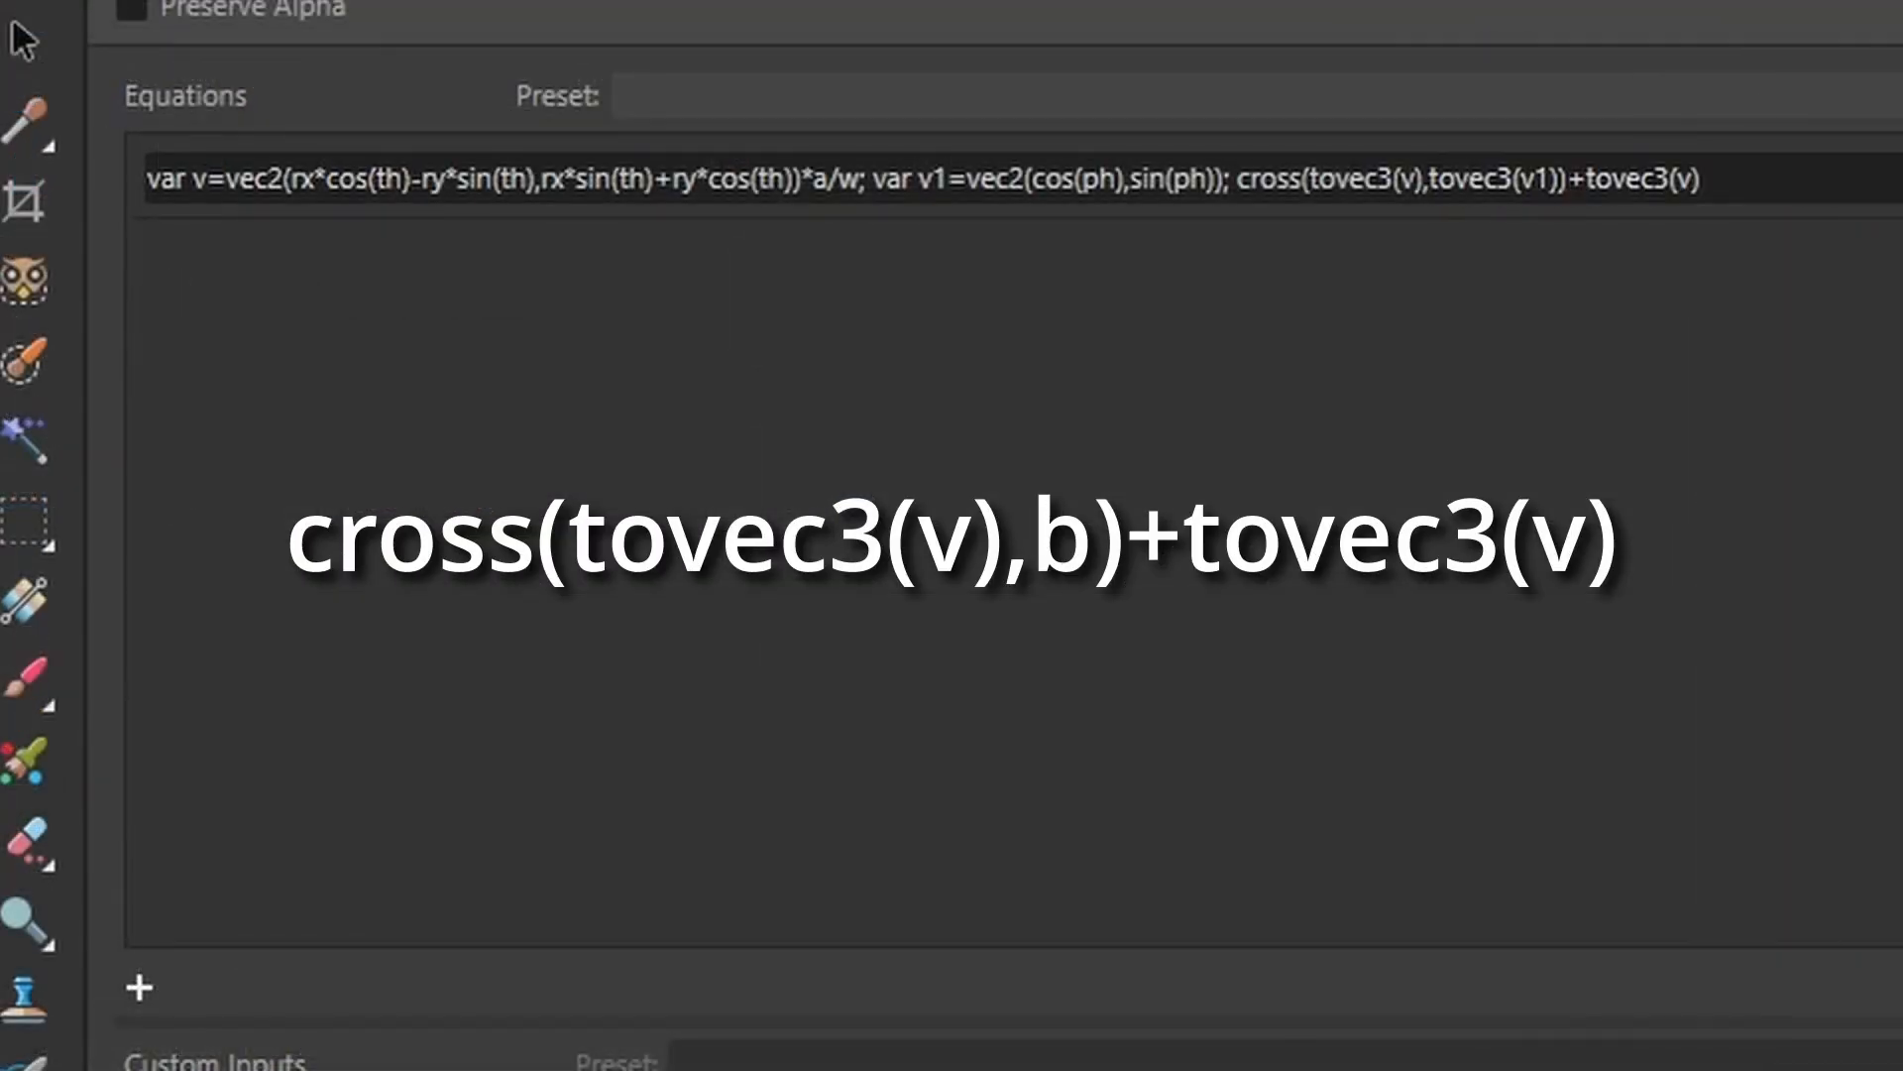
left_click(1471, 174)
left_click(1471, 175)
left_click(1434, 178)
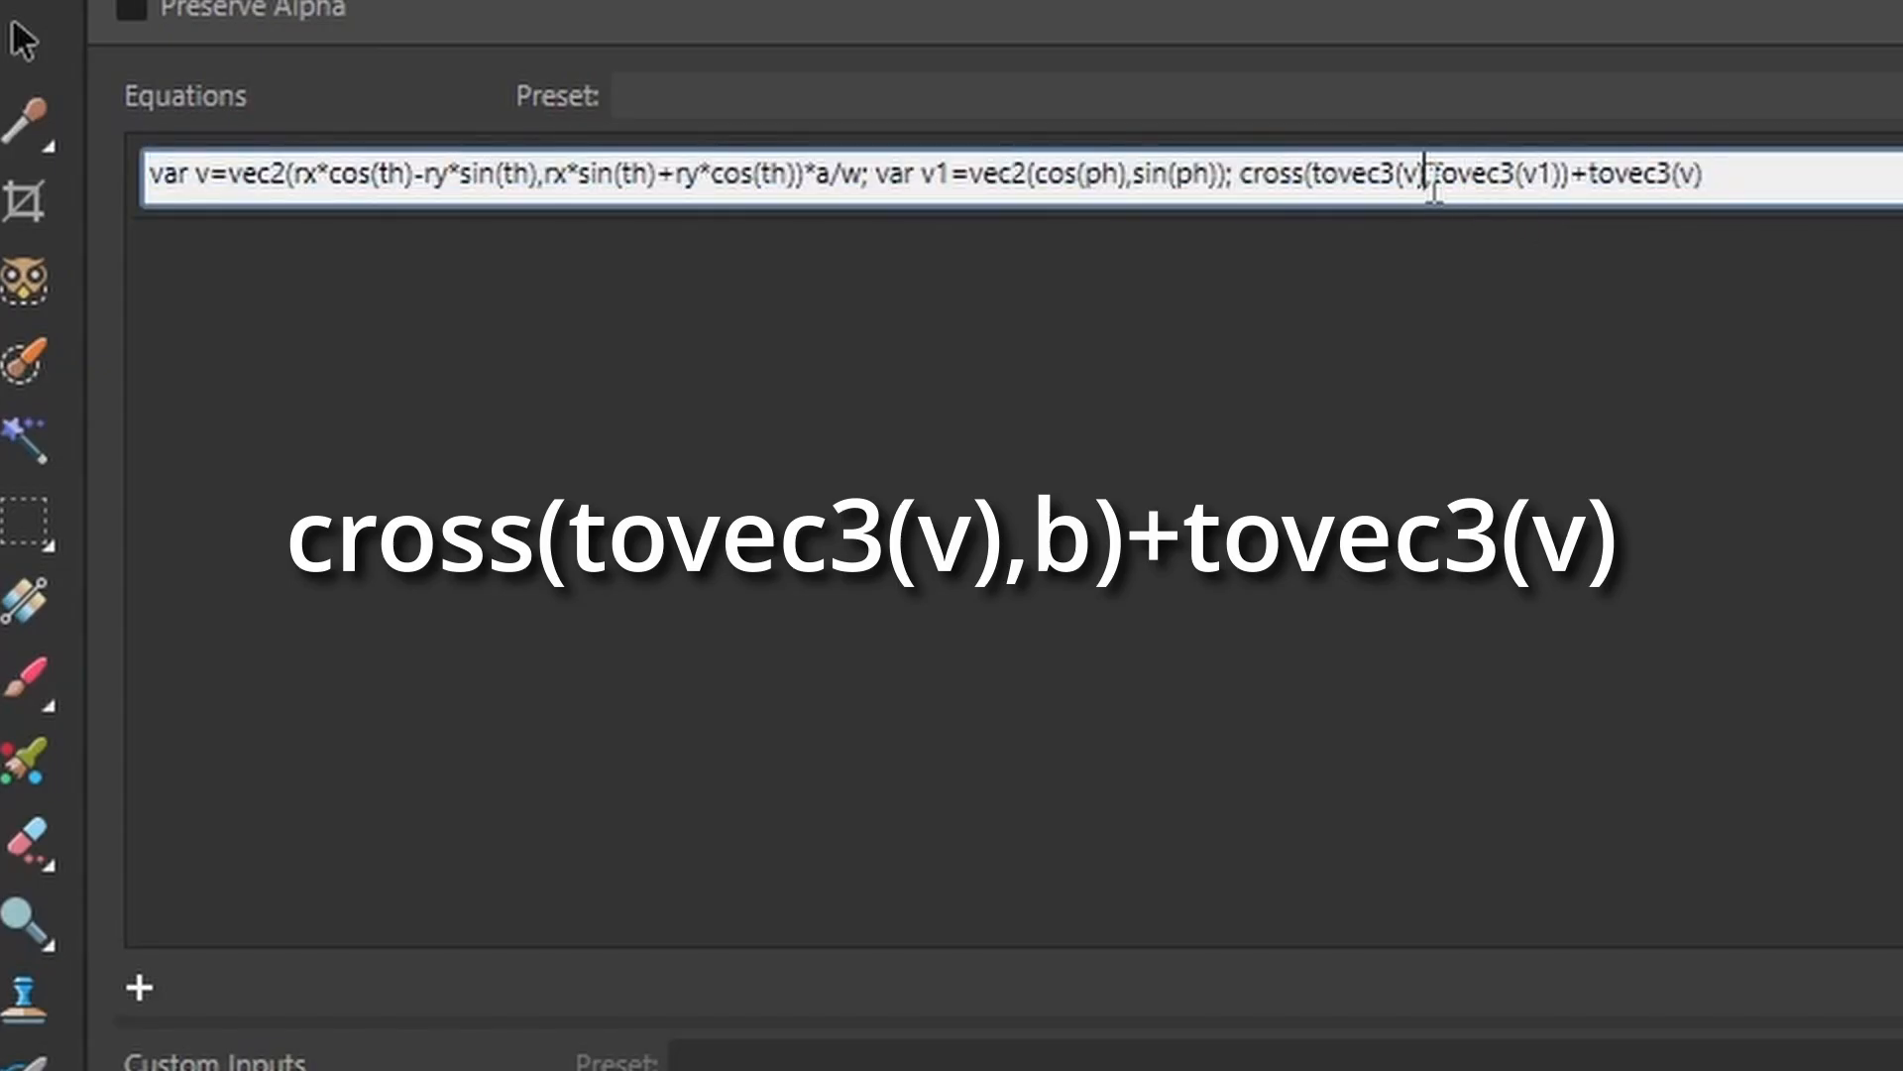
left_click_drag(1434, 176, 1569, 175)
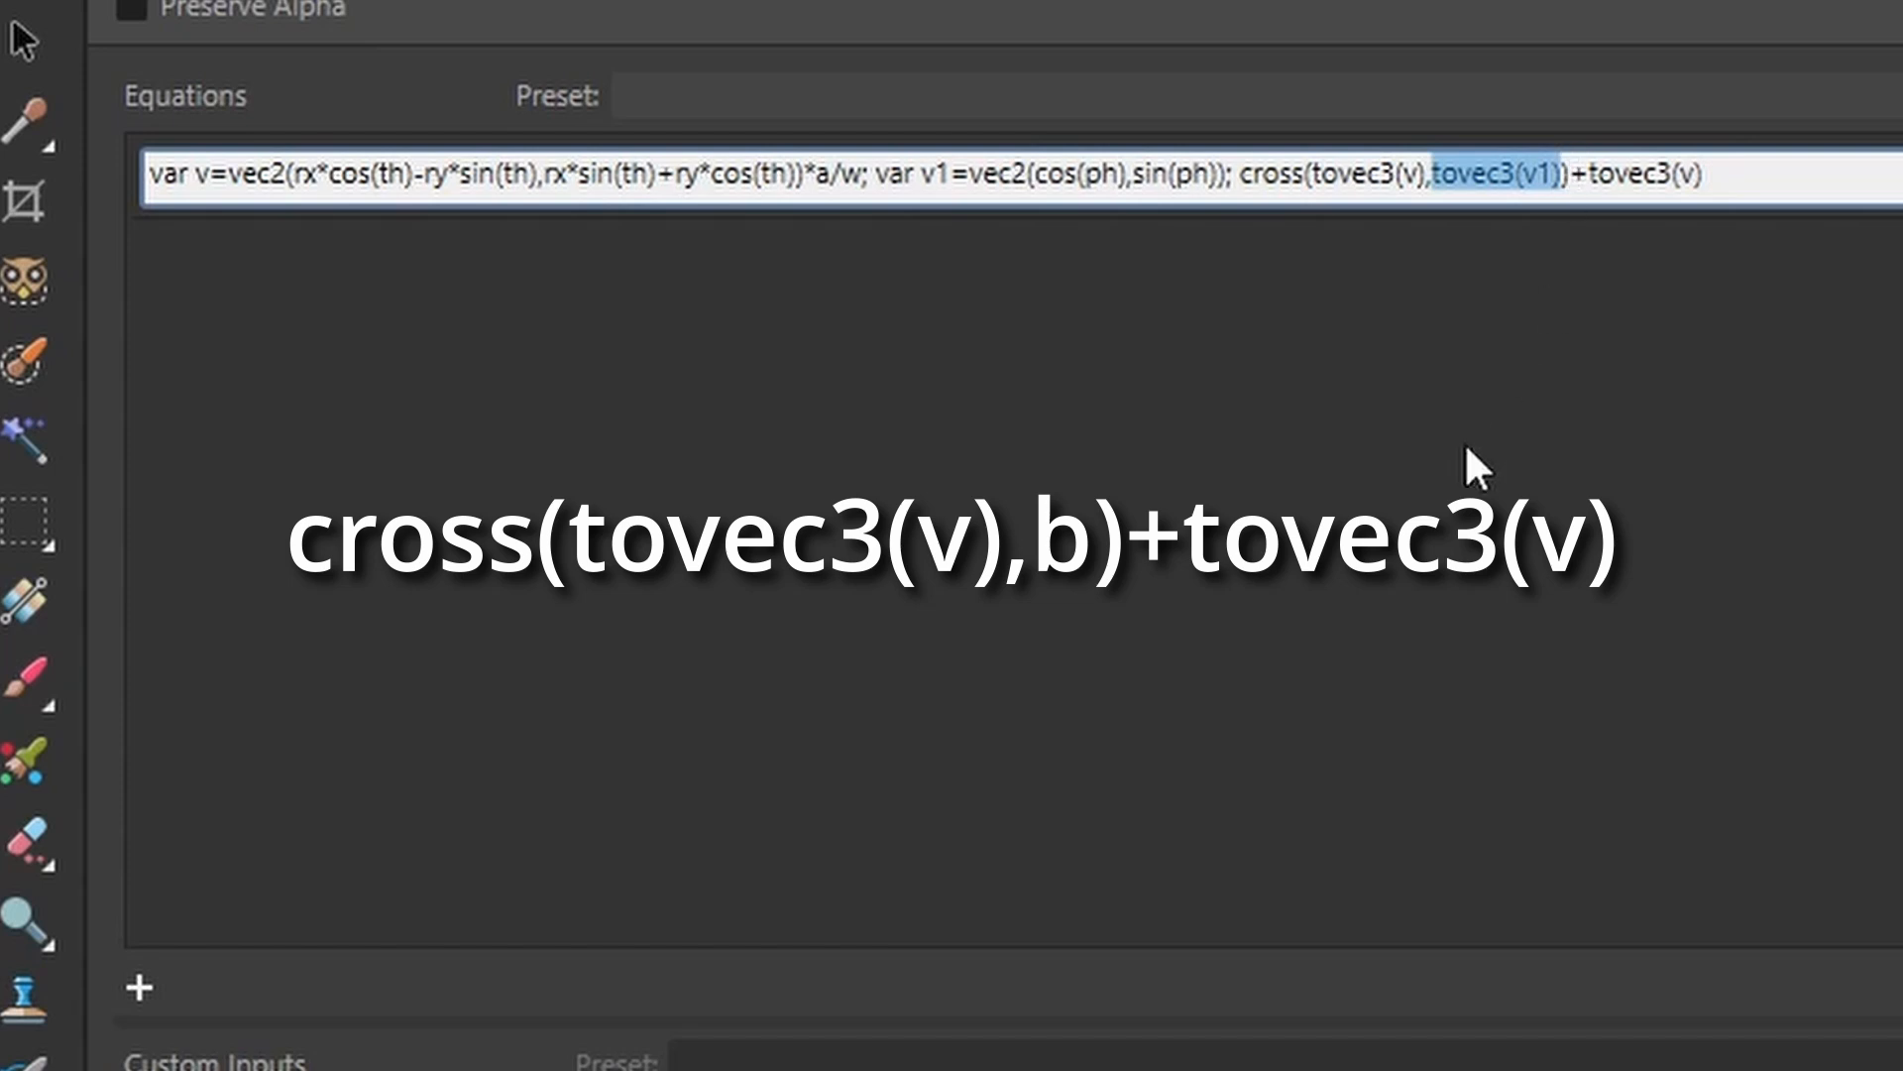
type("b")
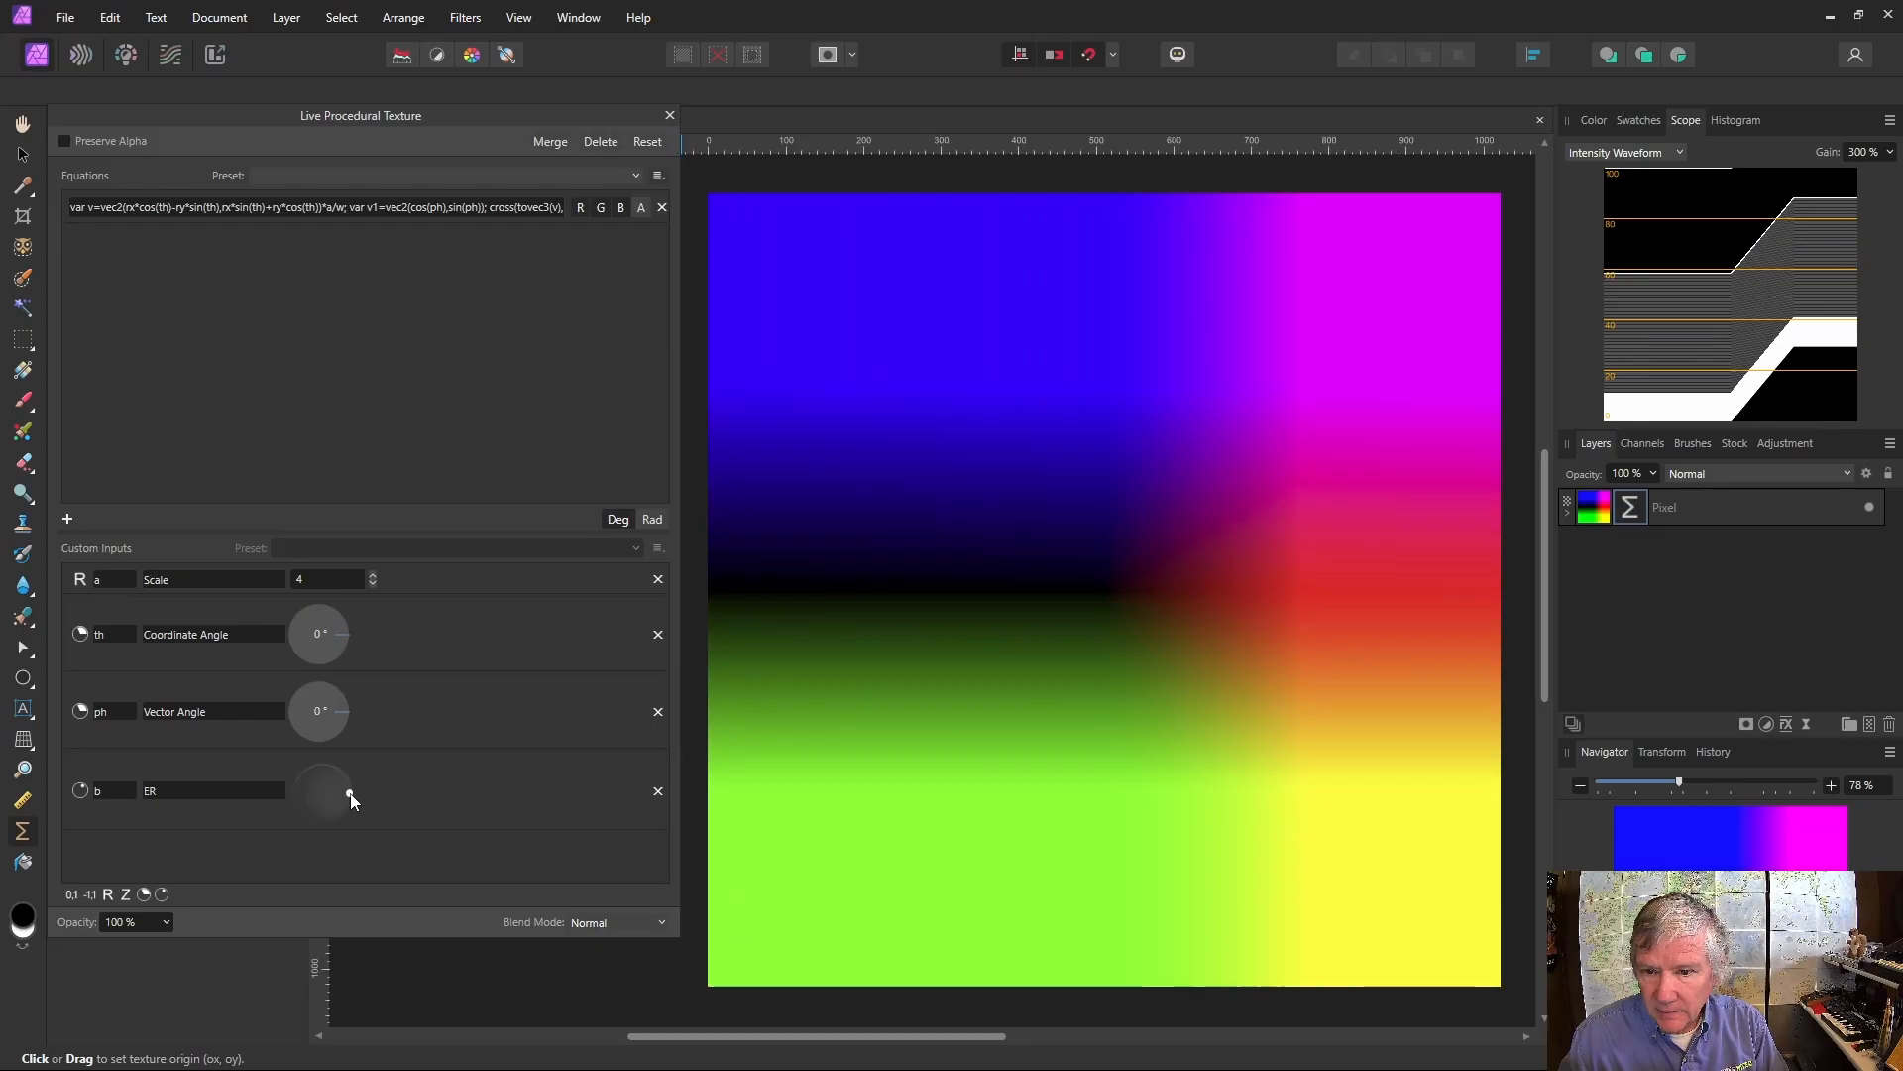
mouse_move(349, 793)
left_mouse_down()
mouse_move(323, 752)
mouse_move(322, 794)
mouse_move(348, 813)
mouse_move(305, 799)
mouse_move(332, 799)
mouse_move(306, 777)
mouse_move(342, 807)
mouse_move(328, 811)
mouse_move(335, 793)
mouse_move(367, 806)
mouse_move(300, 821)
mouse_move(318, 790)
mouse_move(335, 813)
mouse_move(322, 787)
mouse_move(298, 790)
mouse_move(353, 829)
left_mouse_up()
Store the cross-product expression in a variable by inserting "var vc=" before "cross(tovec3(v),b)+tovec3(v)"
left_click_drag(680, 353, 989, 353)
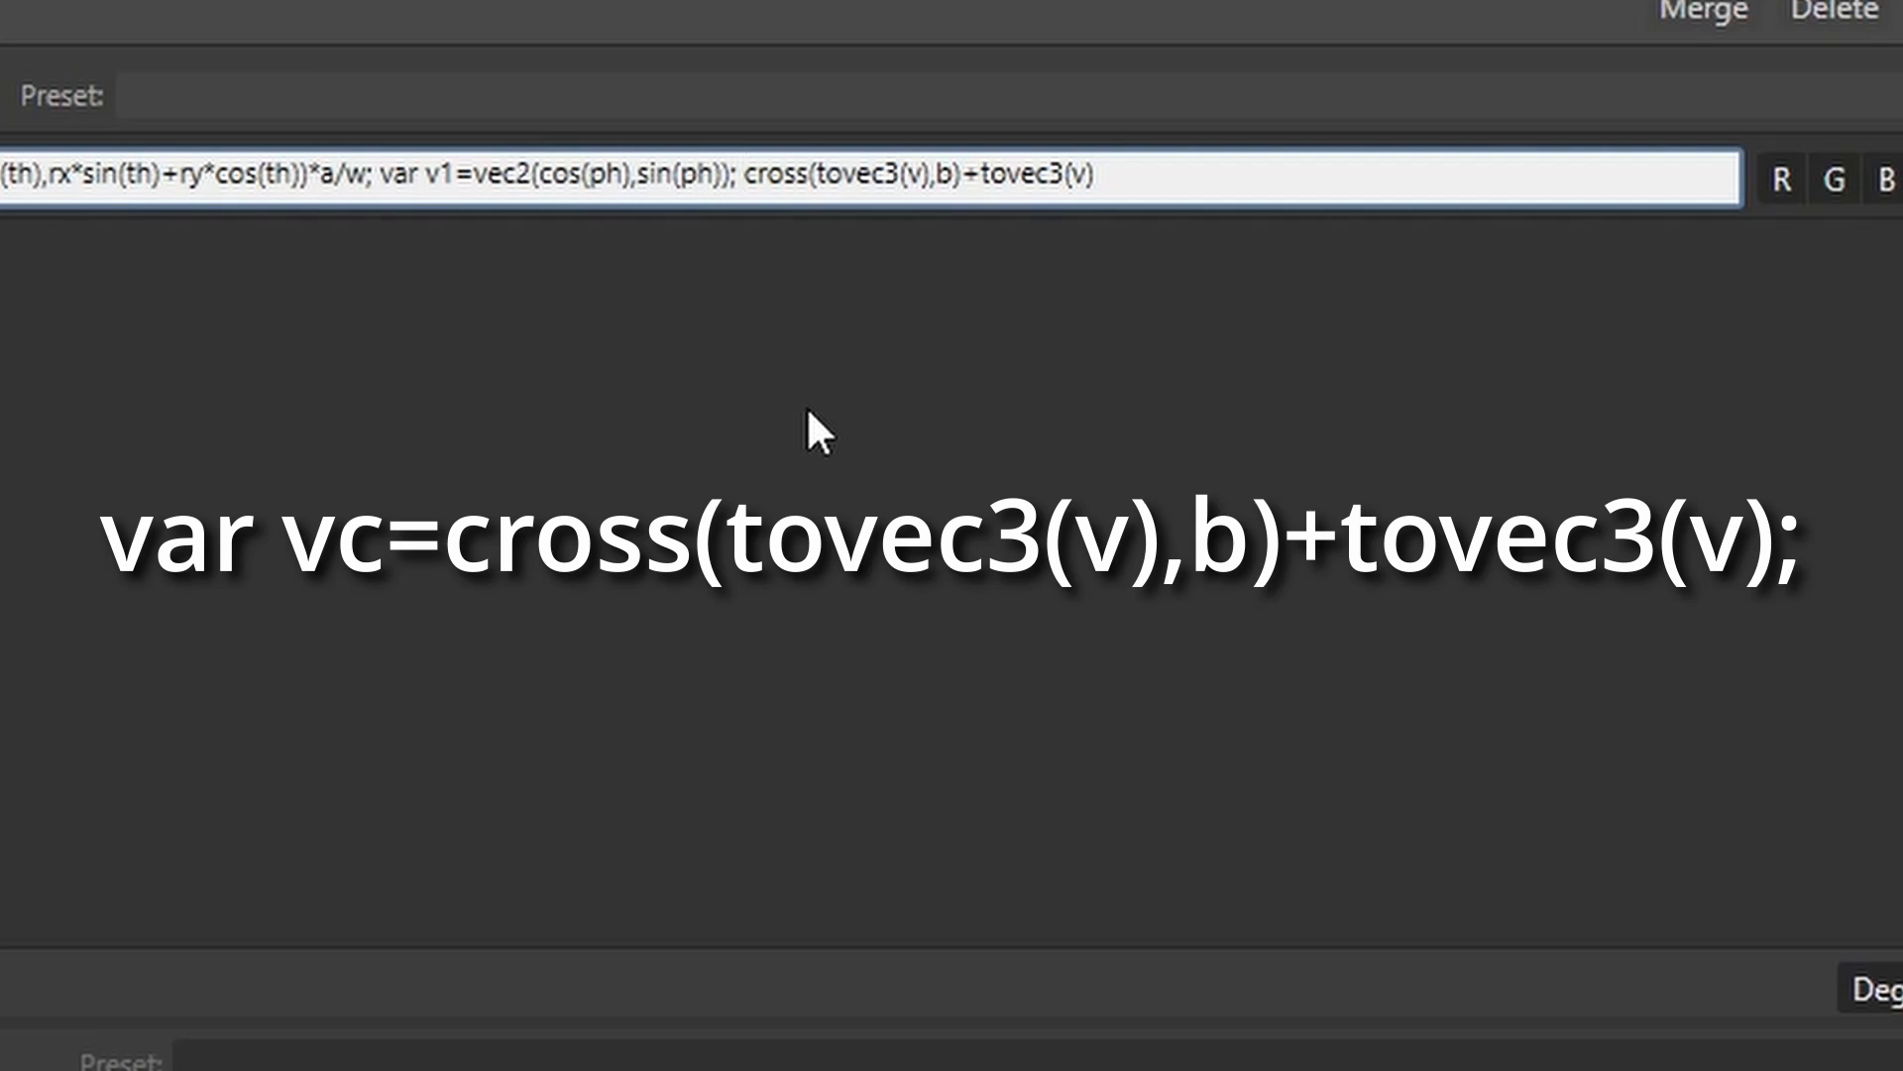
type("var v")
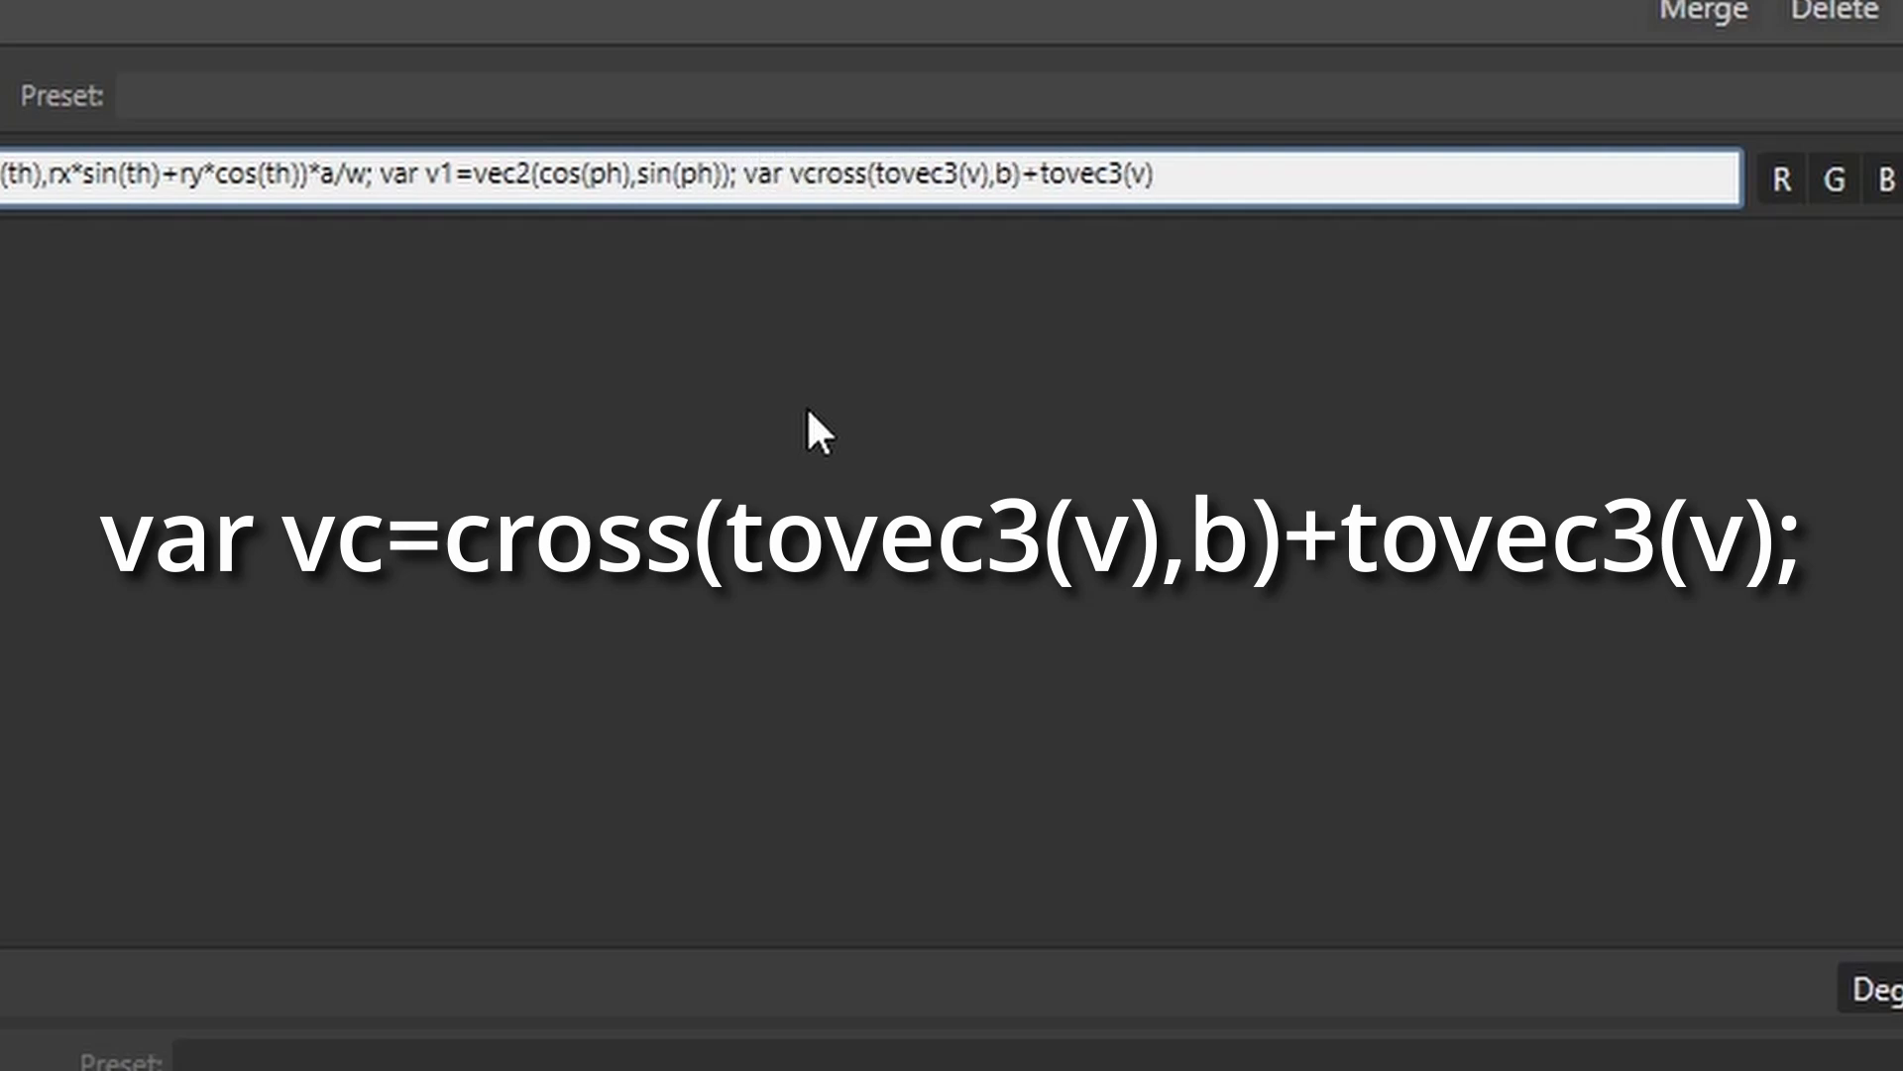
type("c")
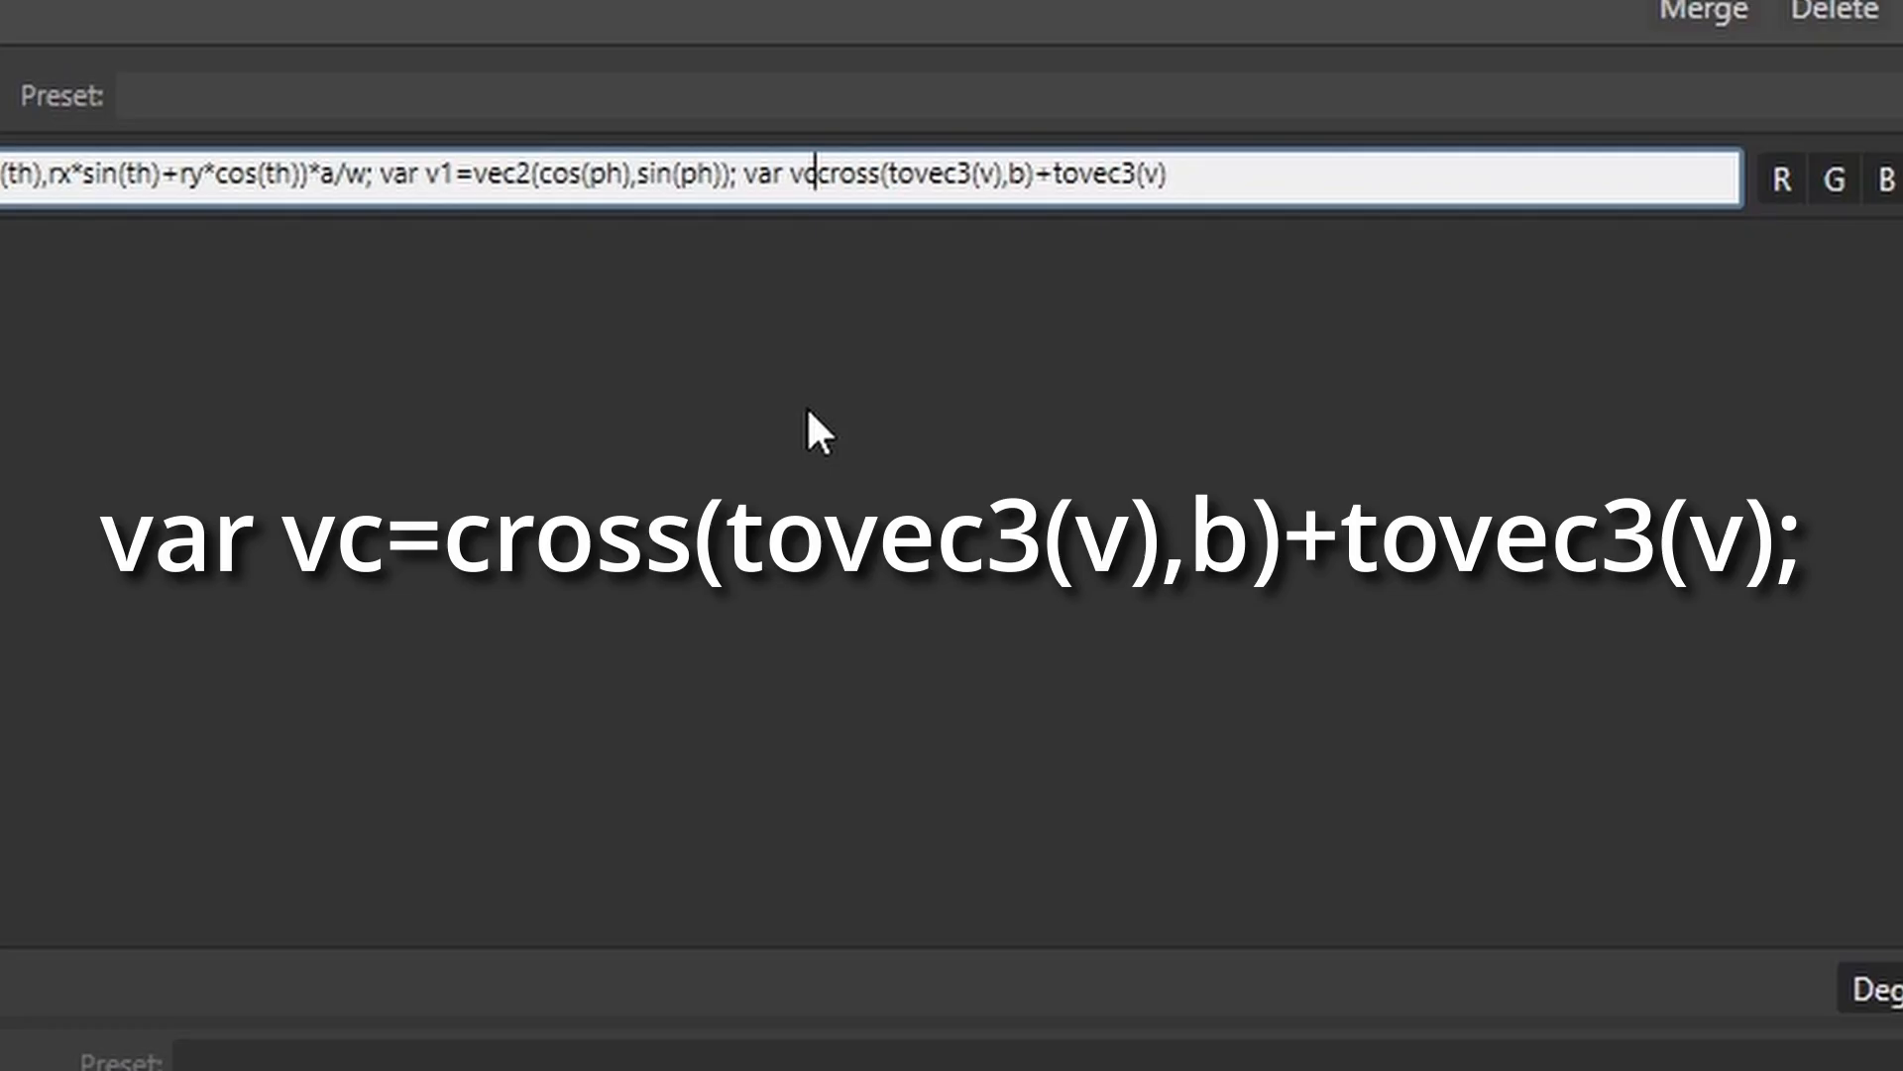
type("=")
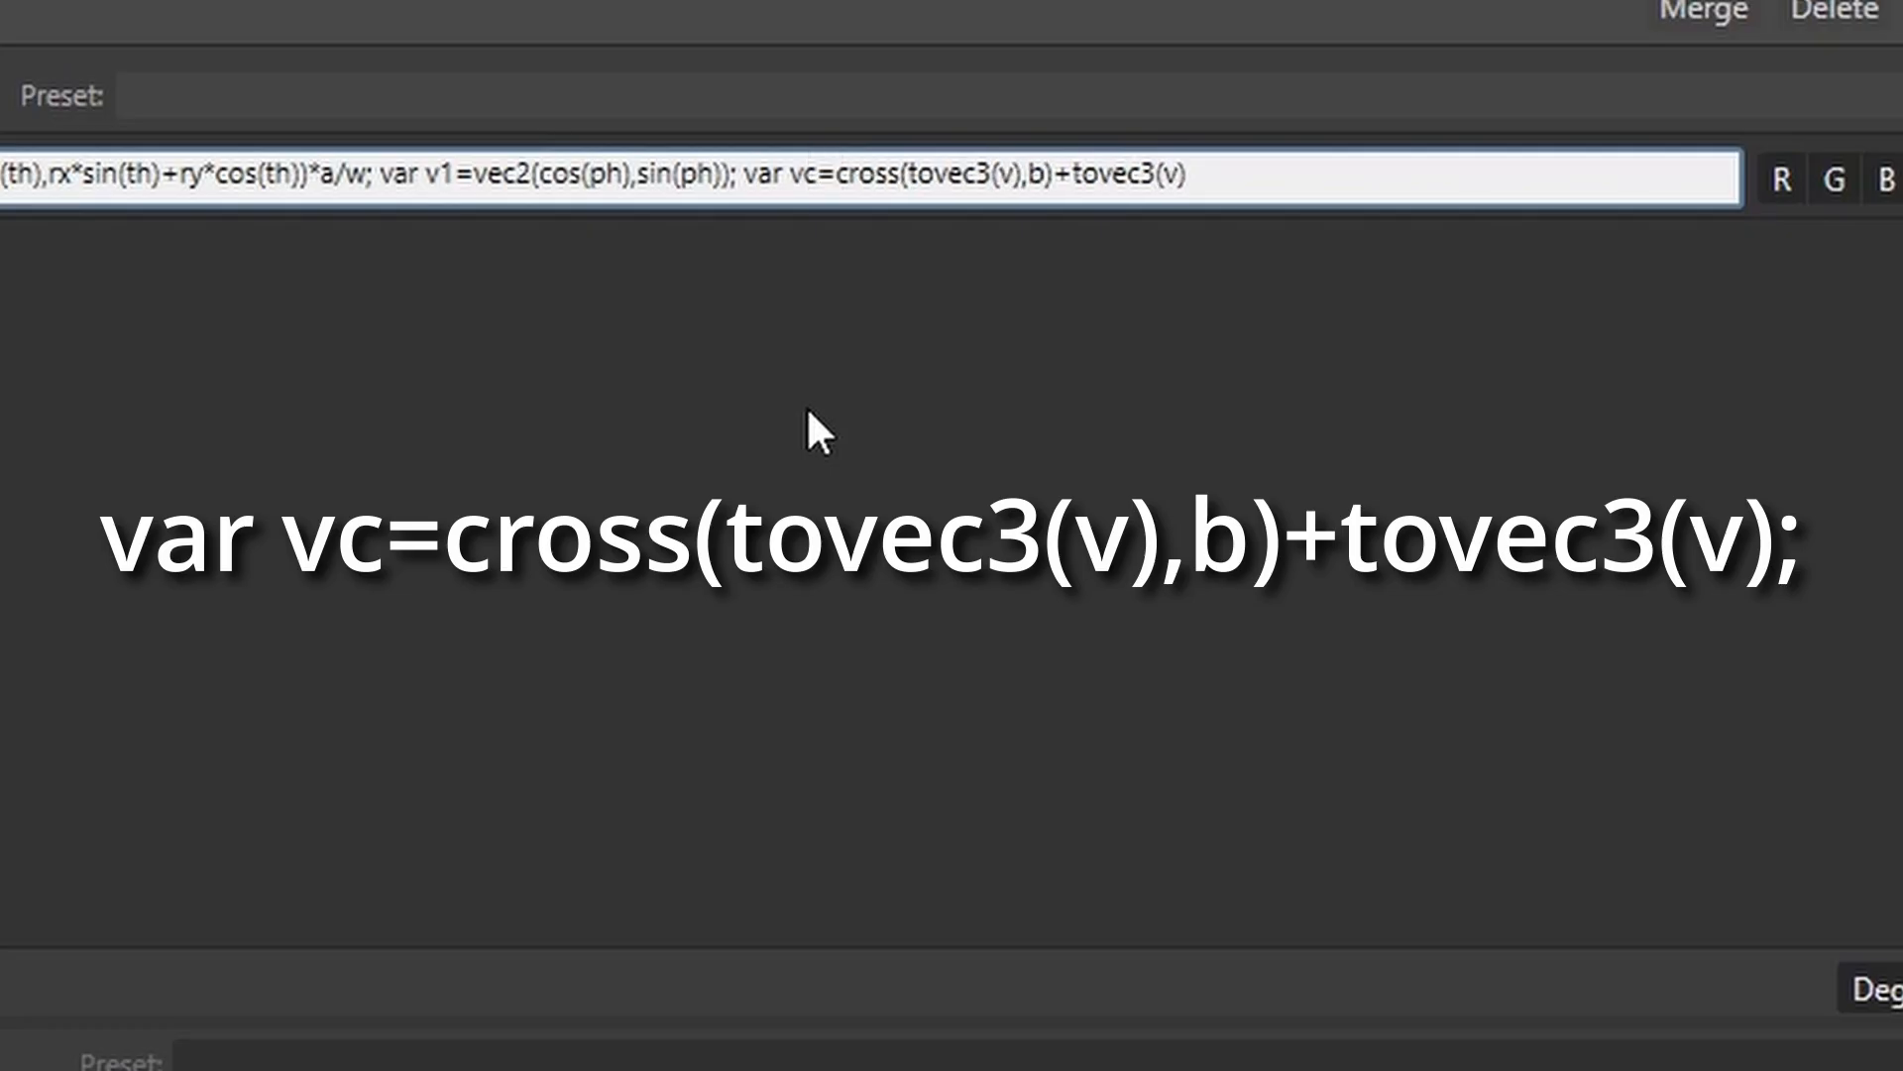
End the vc definition with a semicolon and append "perlin(vc.x,vc.z,10,.5)" as the equation's output
left_click(1214, 173)
type("; perlin")
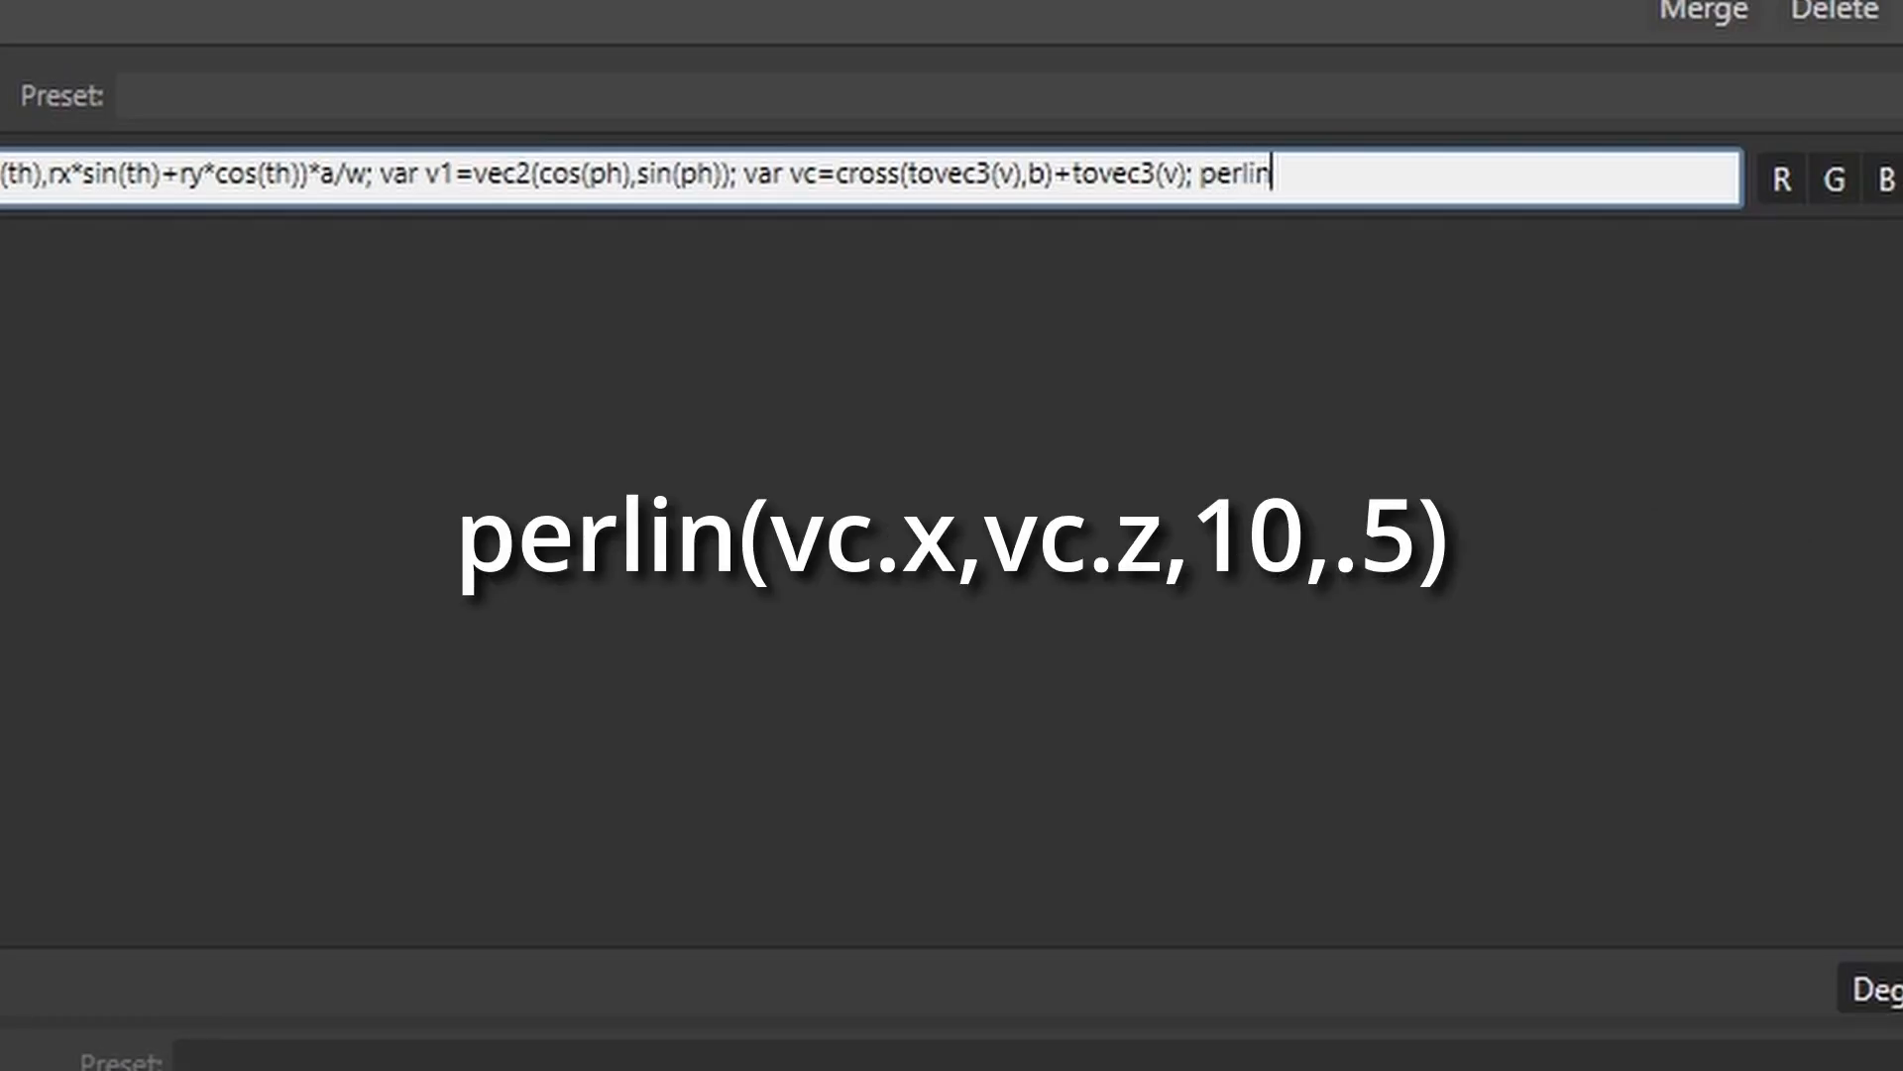
type("(vc.x,vc.z")
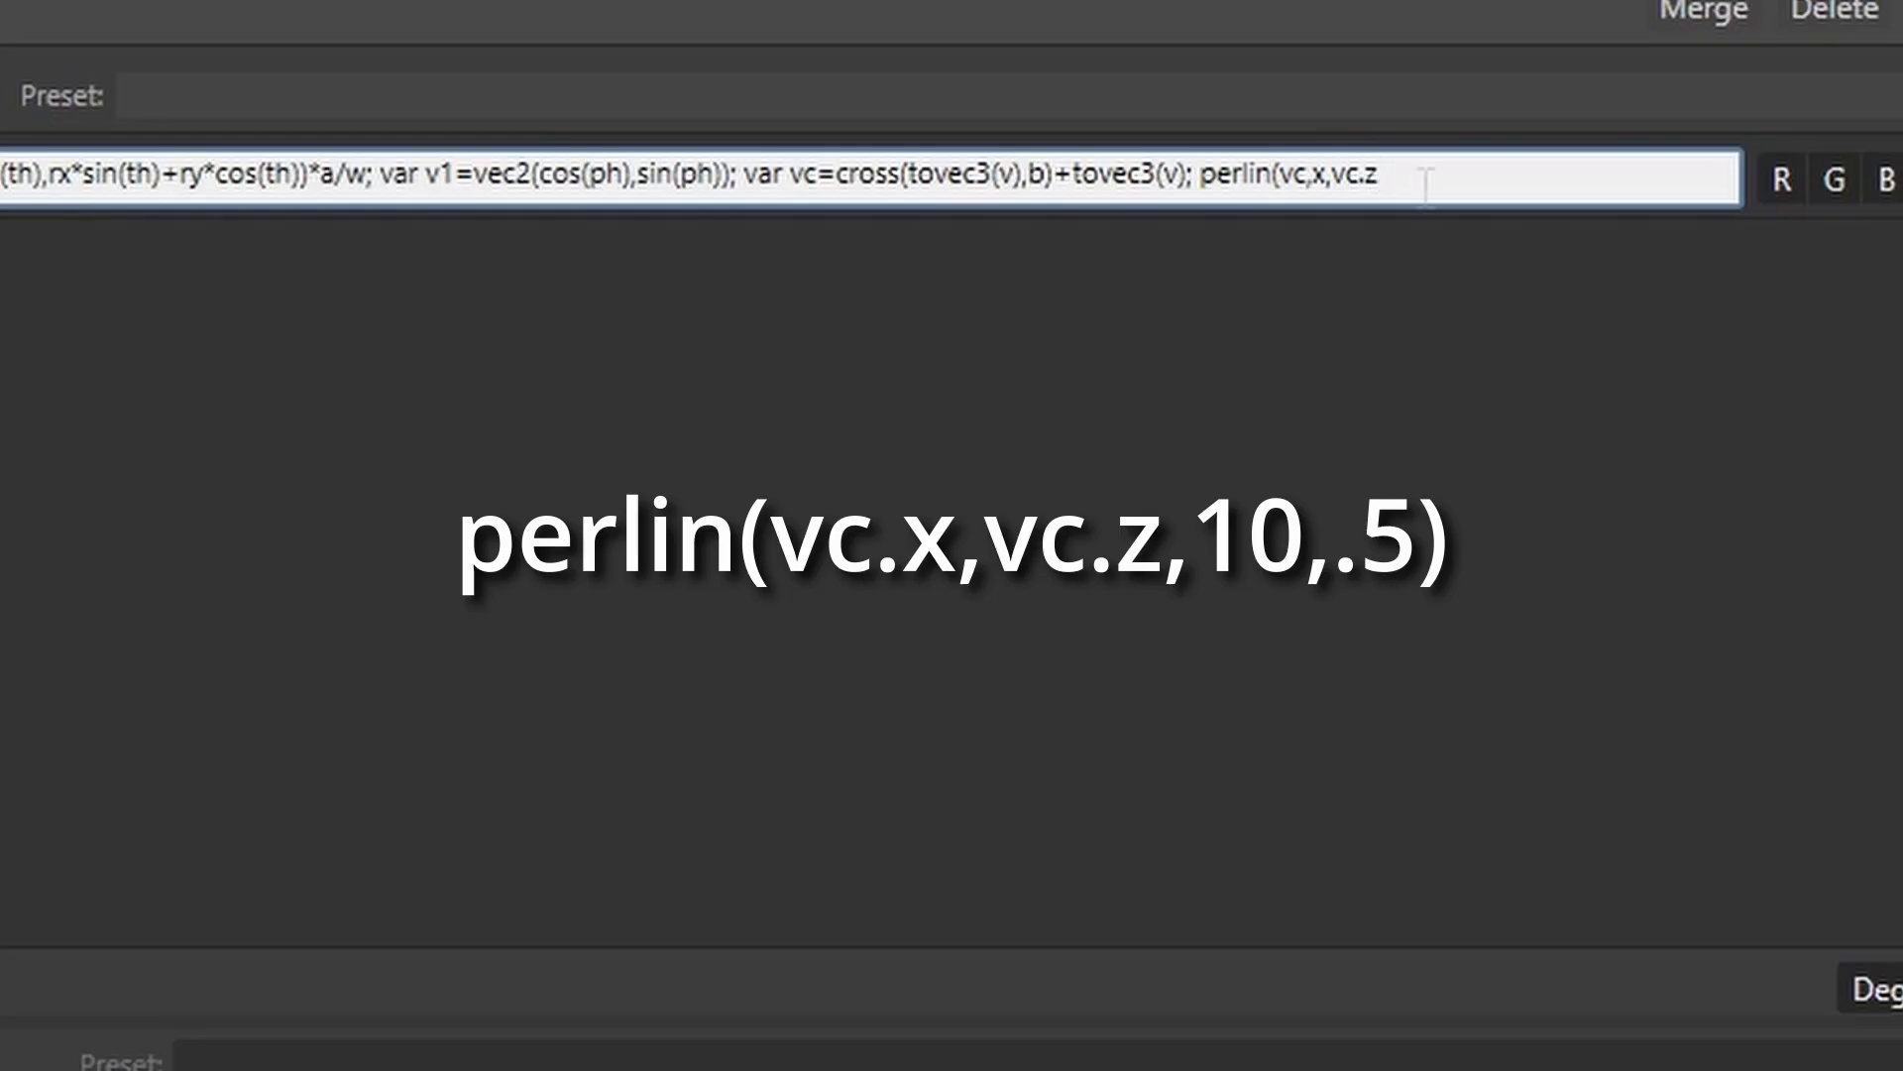
type(",0")
key("BackSpace")
type("10,.5)")
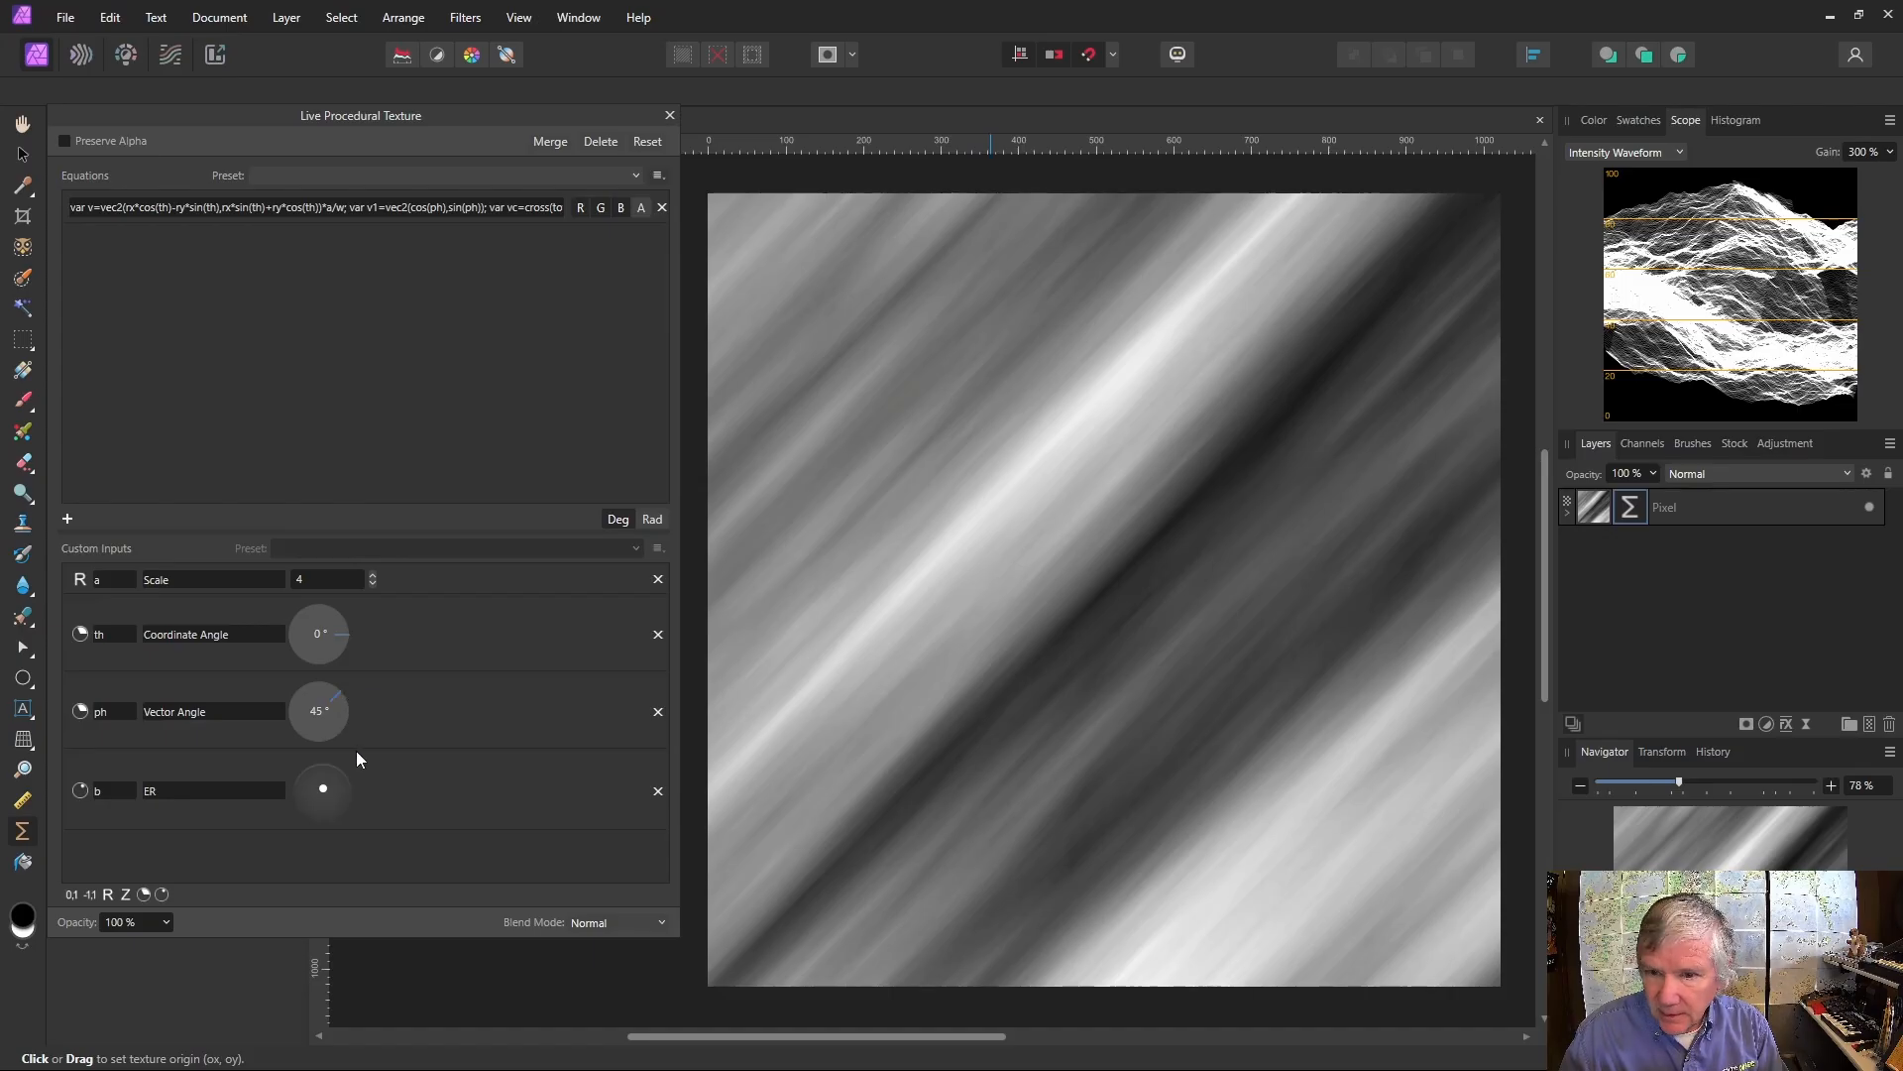
Set the Coordinate Angle to 53° and vary the Perlin noise with the ER control, ending at its outer rim
mouse_move(322, 790)
left_mouse_down()
mouse_move(363, 797)
mouse_move(318, 783)
mouse_move(351, 819)
mouse_move(365, 805)
mouse_move(319, 797)
mouse_move(337, 801)
left_mouse_up()
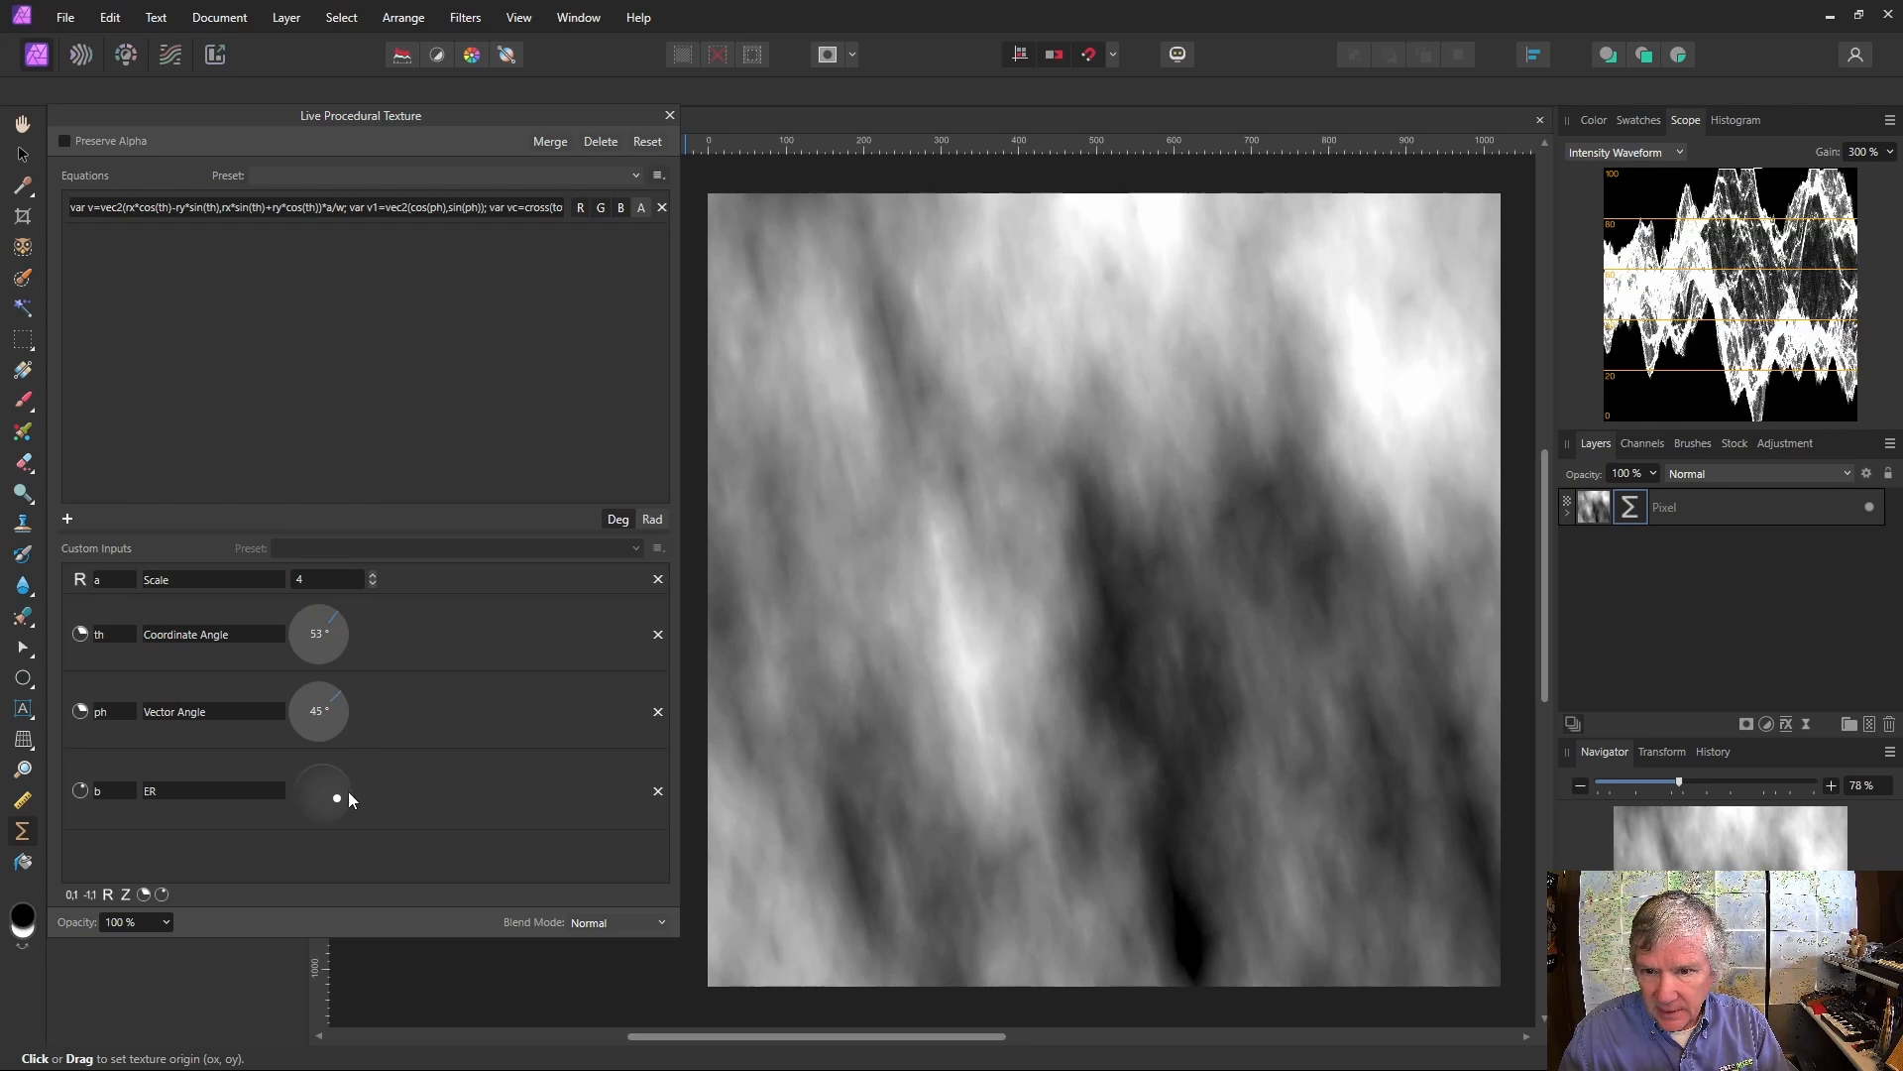
mouse_move(337, 797)
left_mouse_down()
mouse_move(319, 793)
mouse_move(334, 783)
left_mouse_up()
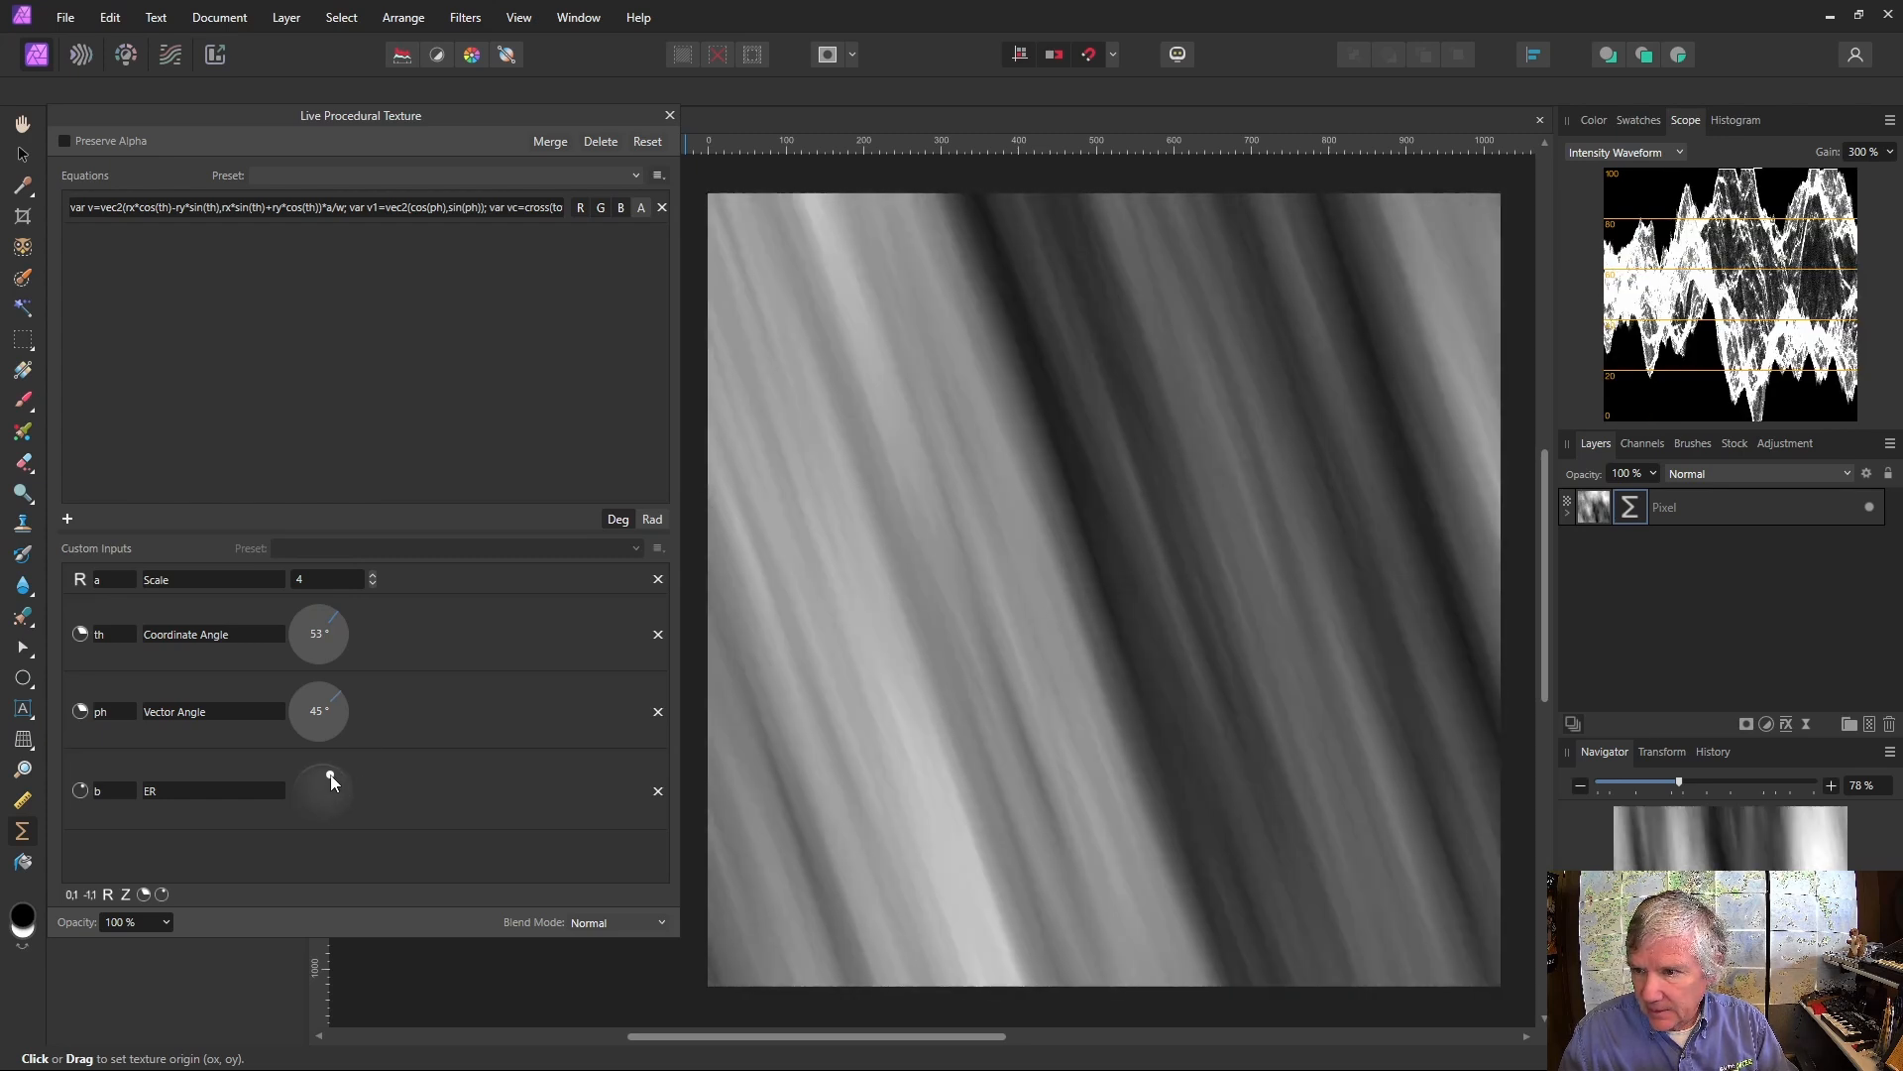
mouse_move(259, 641)
left_mouse_down()
mouse_move(409, 704)
mouse_move(377, 751)
mouse_move(412, 676)
mouse_move(454, 742)
mouse_move(449, 805)
mouse_move(444, 662)
mouse_move(395, 610)
mouse_move(300, 585)
mouse_move(232, 604)
mouse_move(194, 710)
mouse_move(209, 799)
mouse_move(376, 359)
left_mouse_up()
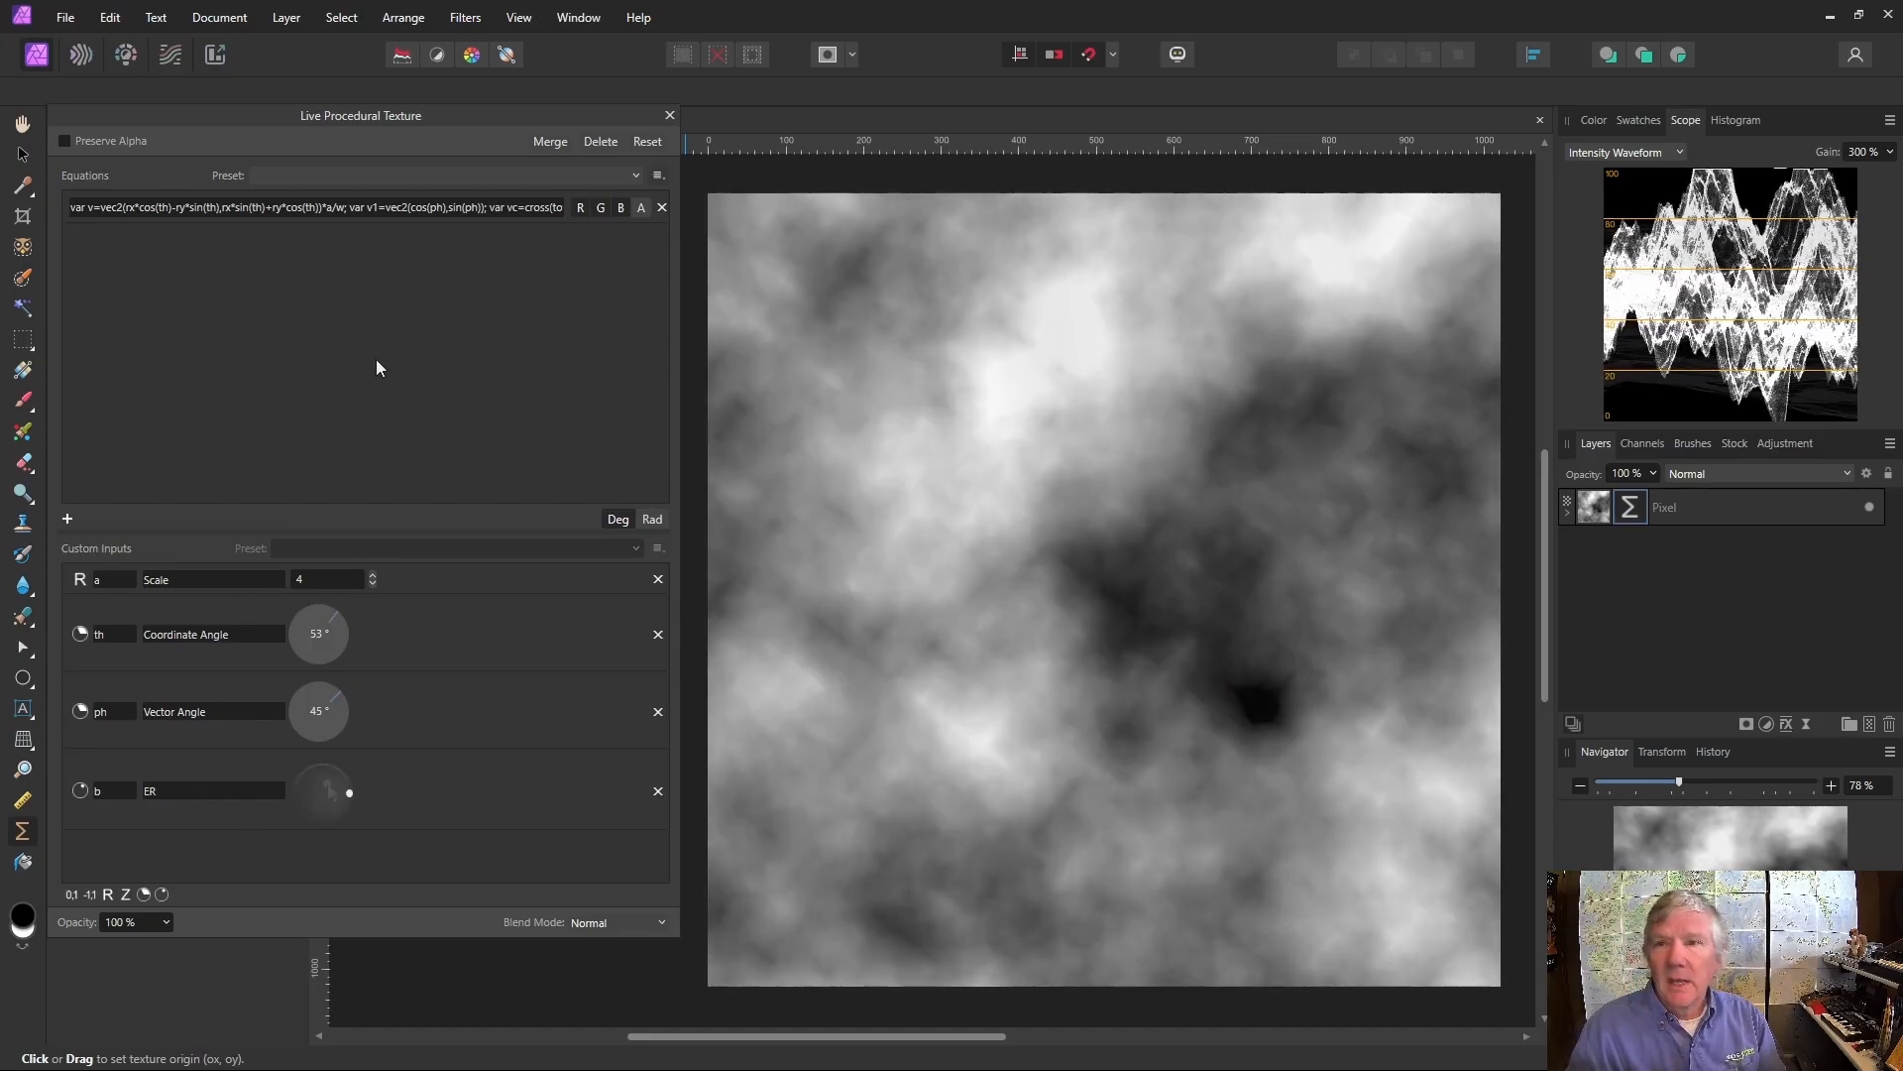